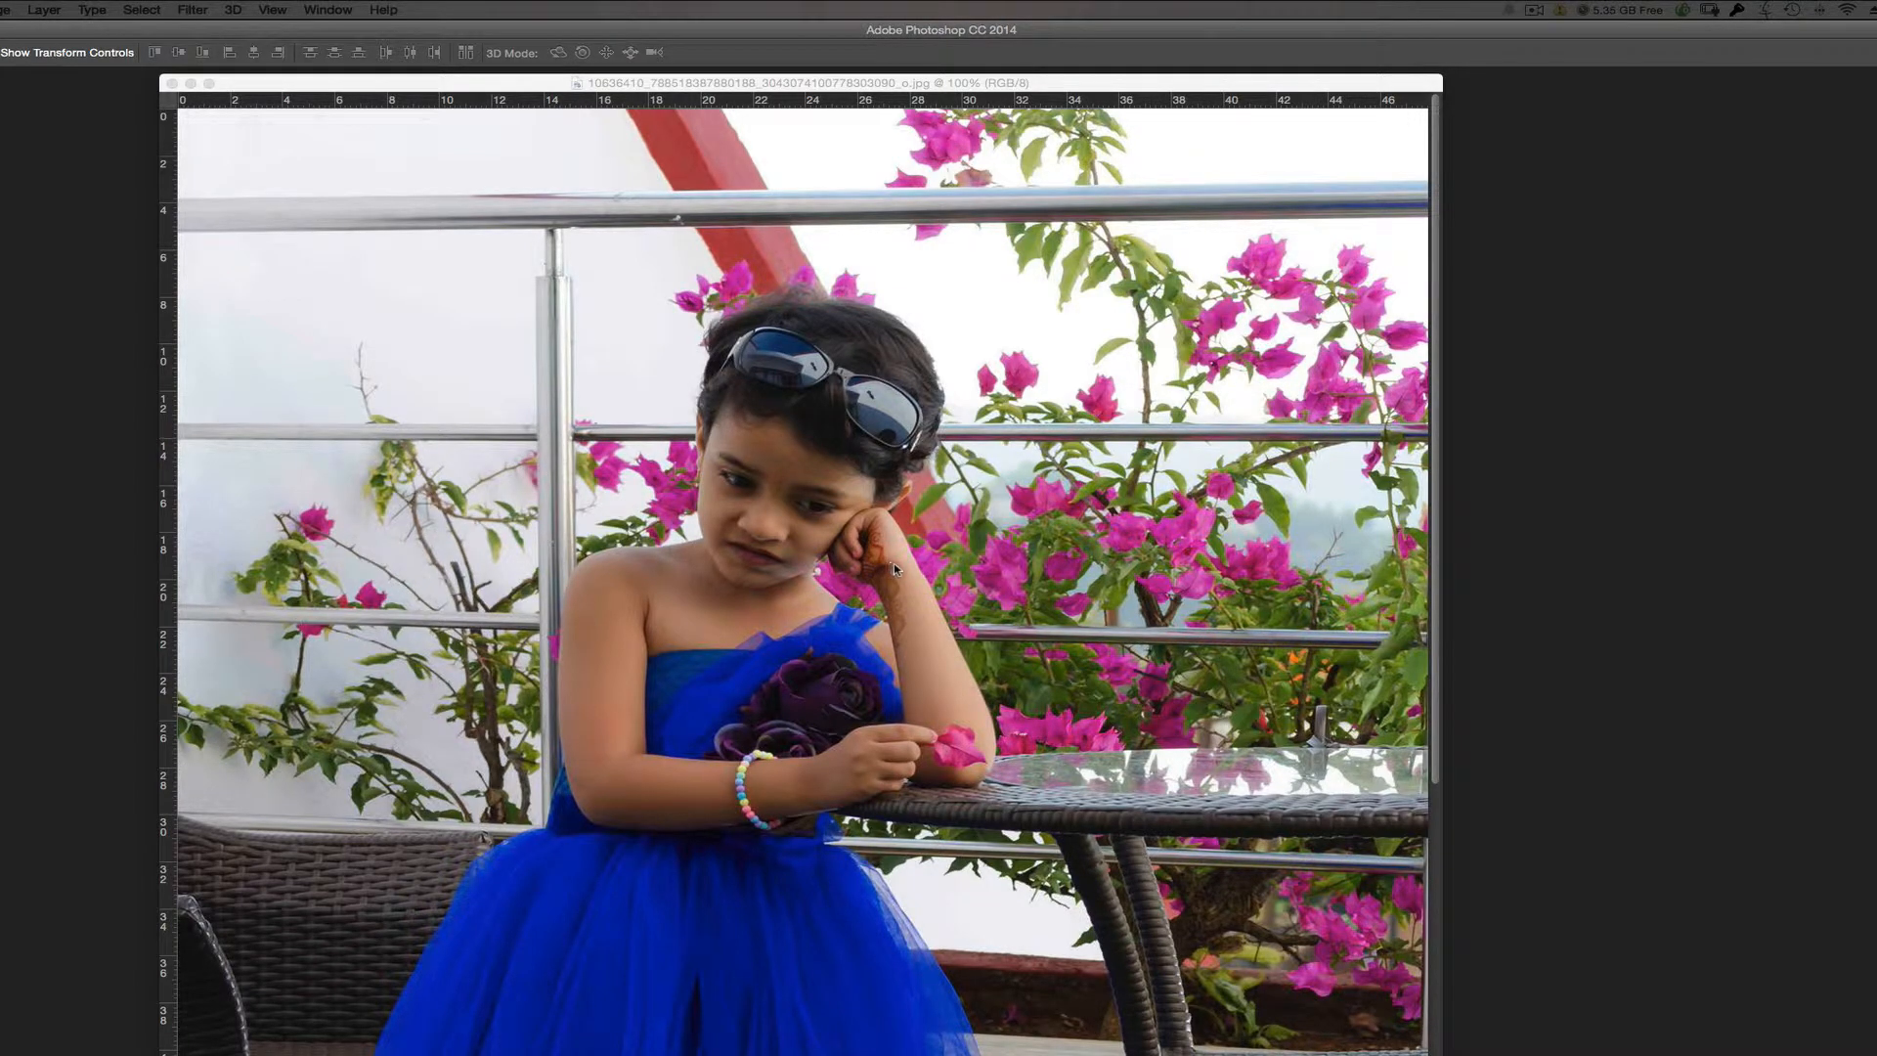
Step: Duplicate the Background layer of the portrait photo
{"action": "left_click", "coordinate": [1099, 89]}
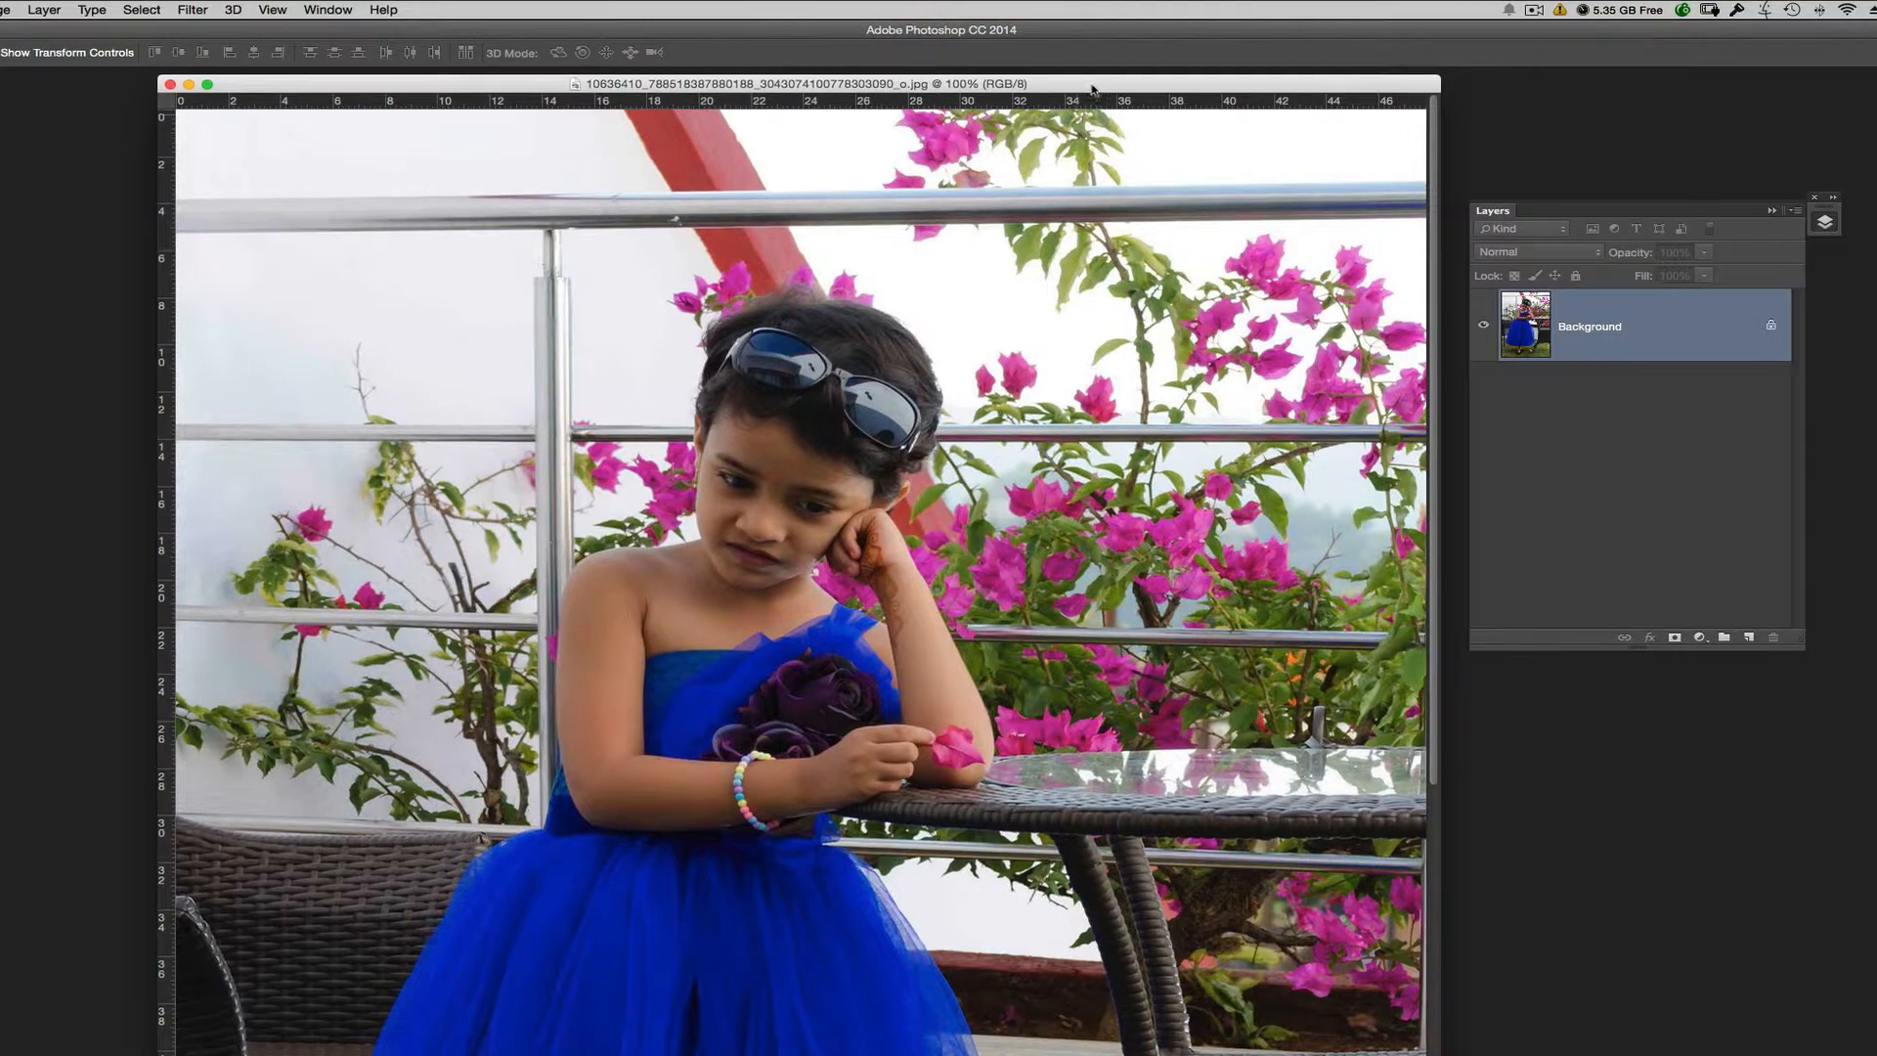
{"action": "key", "text": "super+equal"}
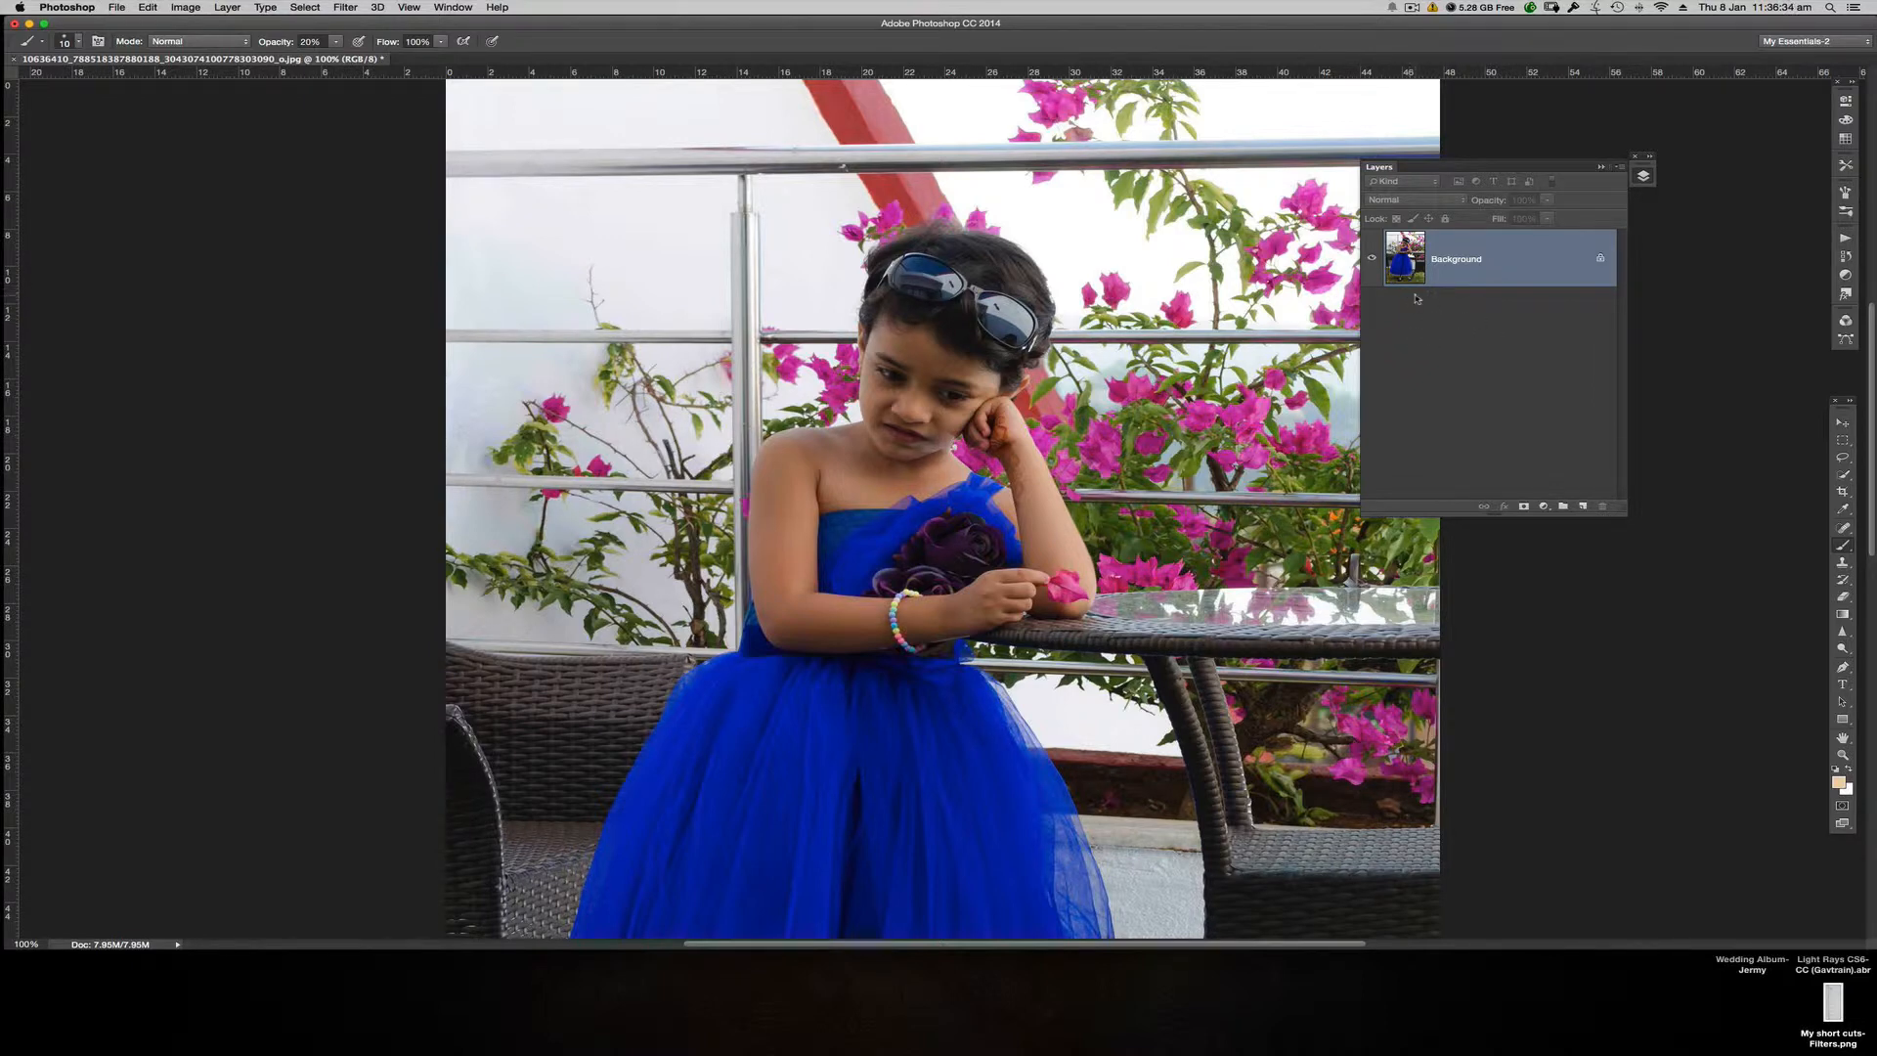
{"action": "left_click_drag", "start_coordinate": [1404, 260], "coordinate": [1585, 507]}
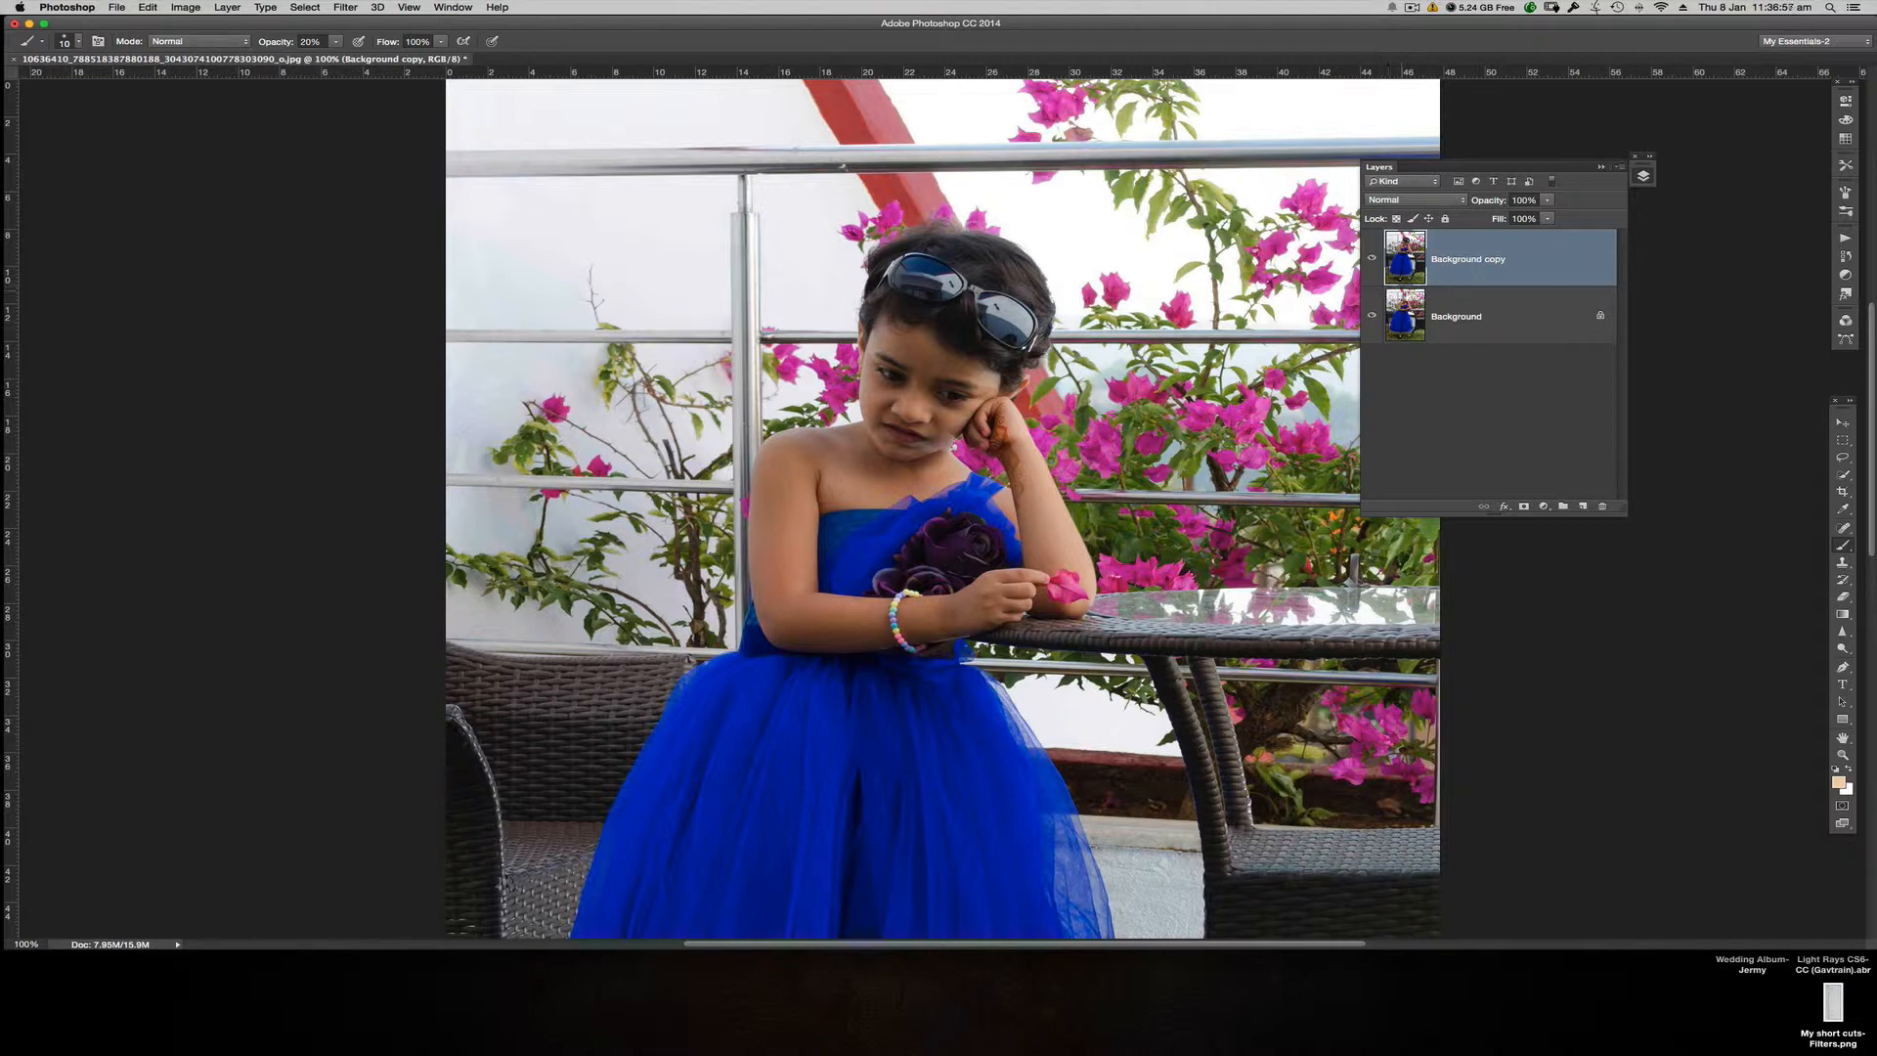
Step: Set the Background copy layer's blend mode to Screen to brighten the photo
{"action": "key", "text": "super+plus"}
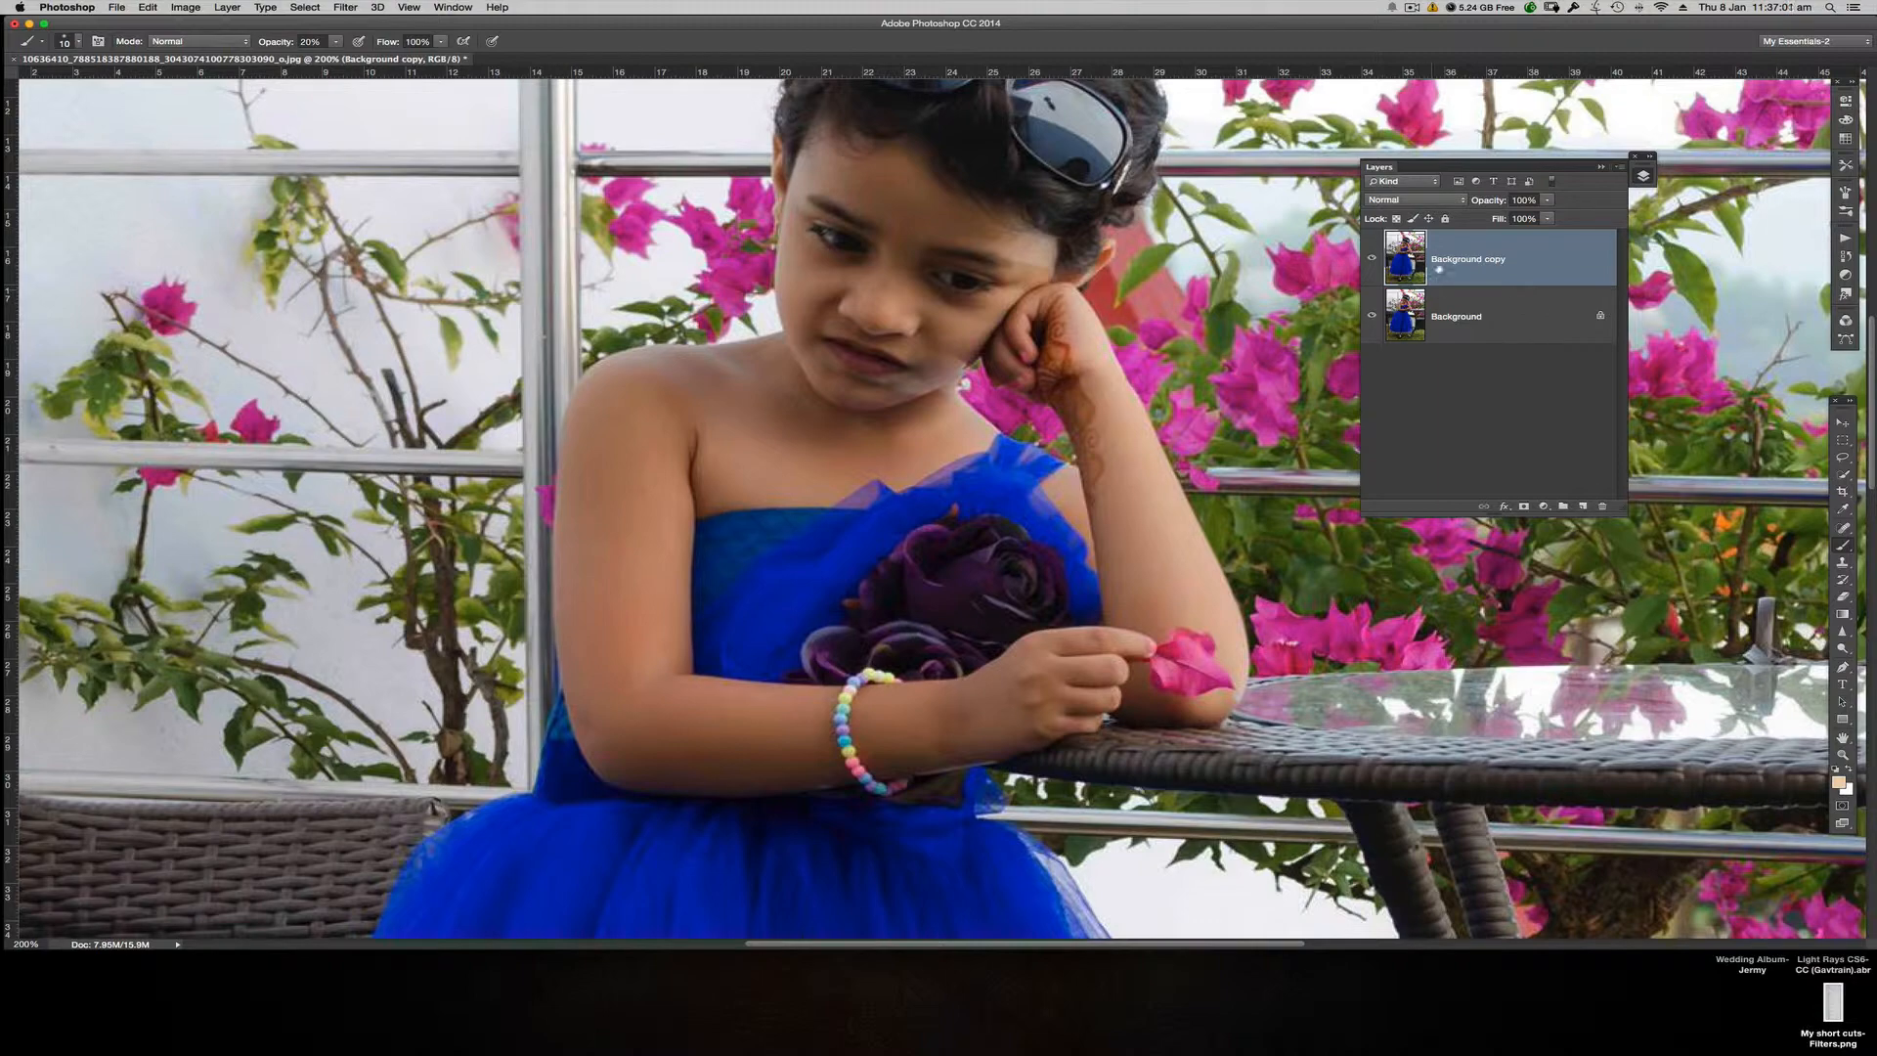
{"action": "left_click", "coordinate": [1411, 204]}
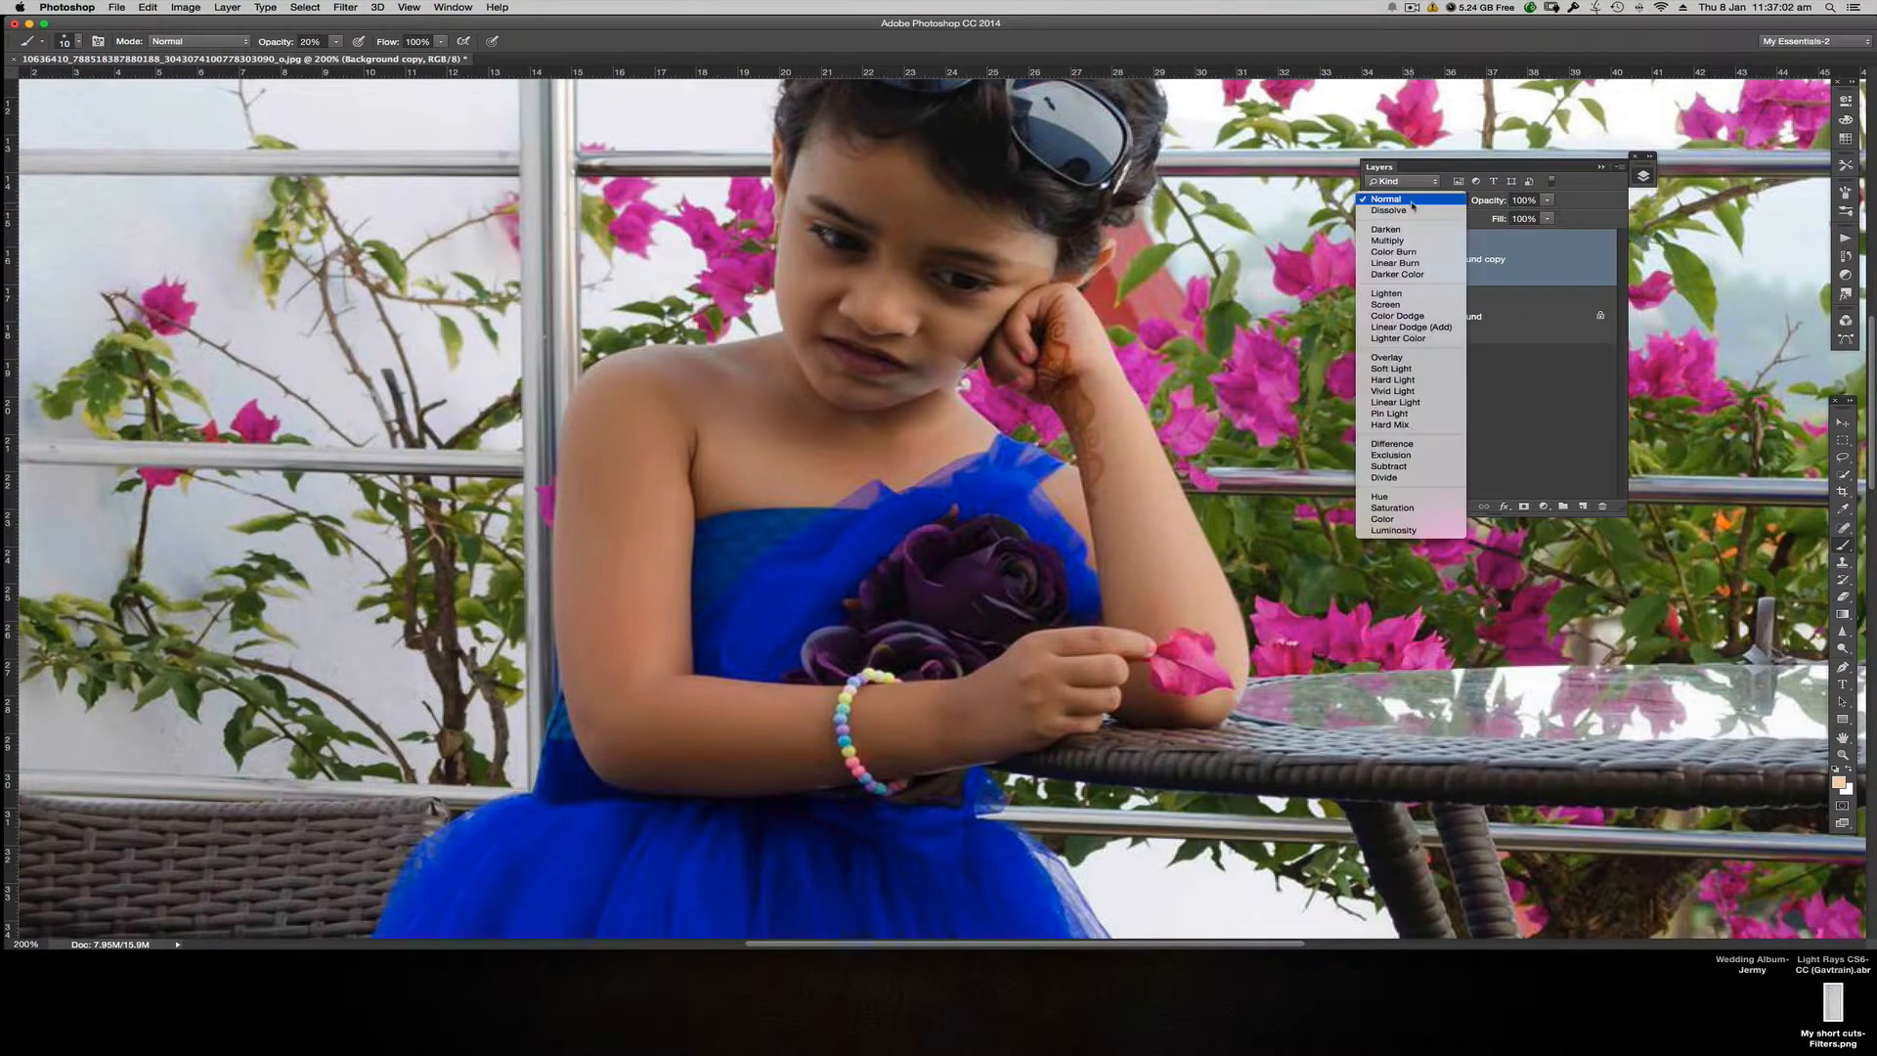
{"action": "left_click", "coordinate": [1394, 306]}
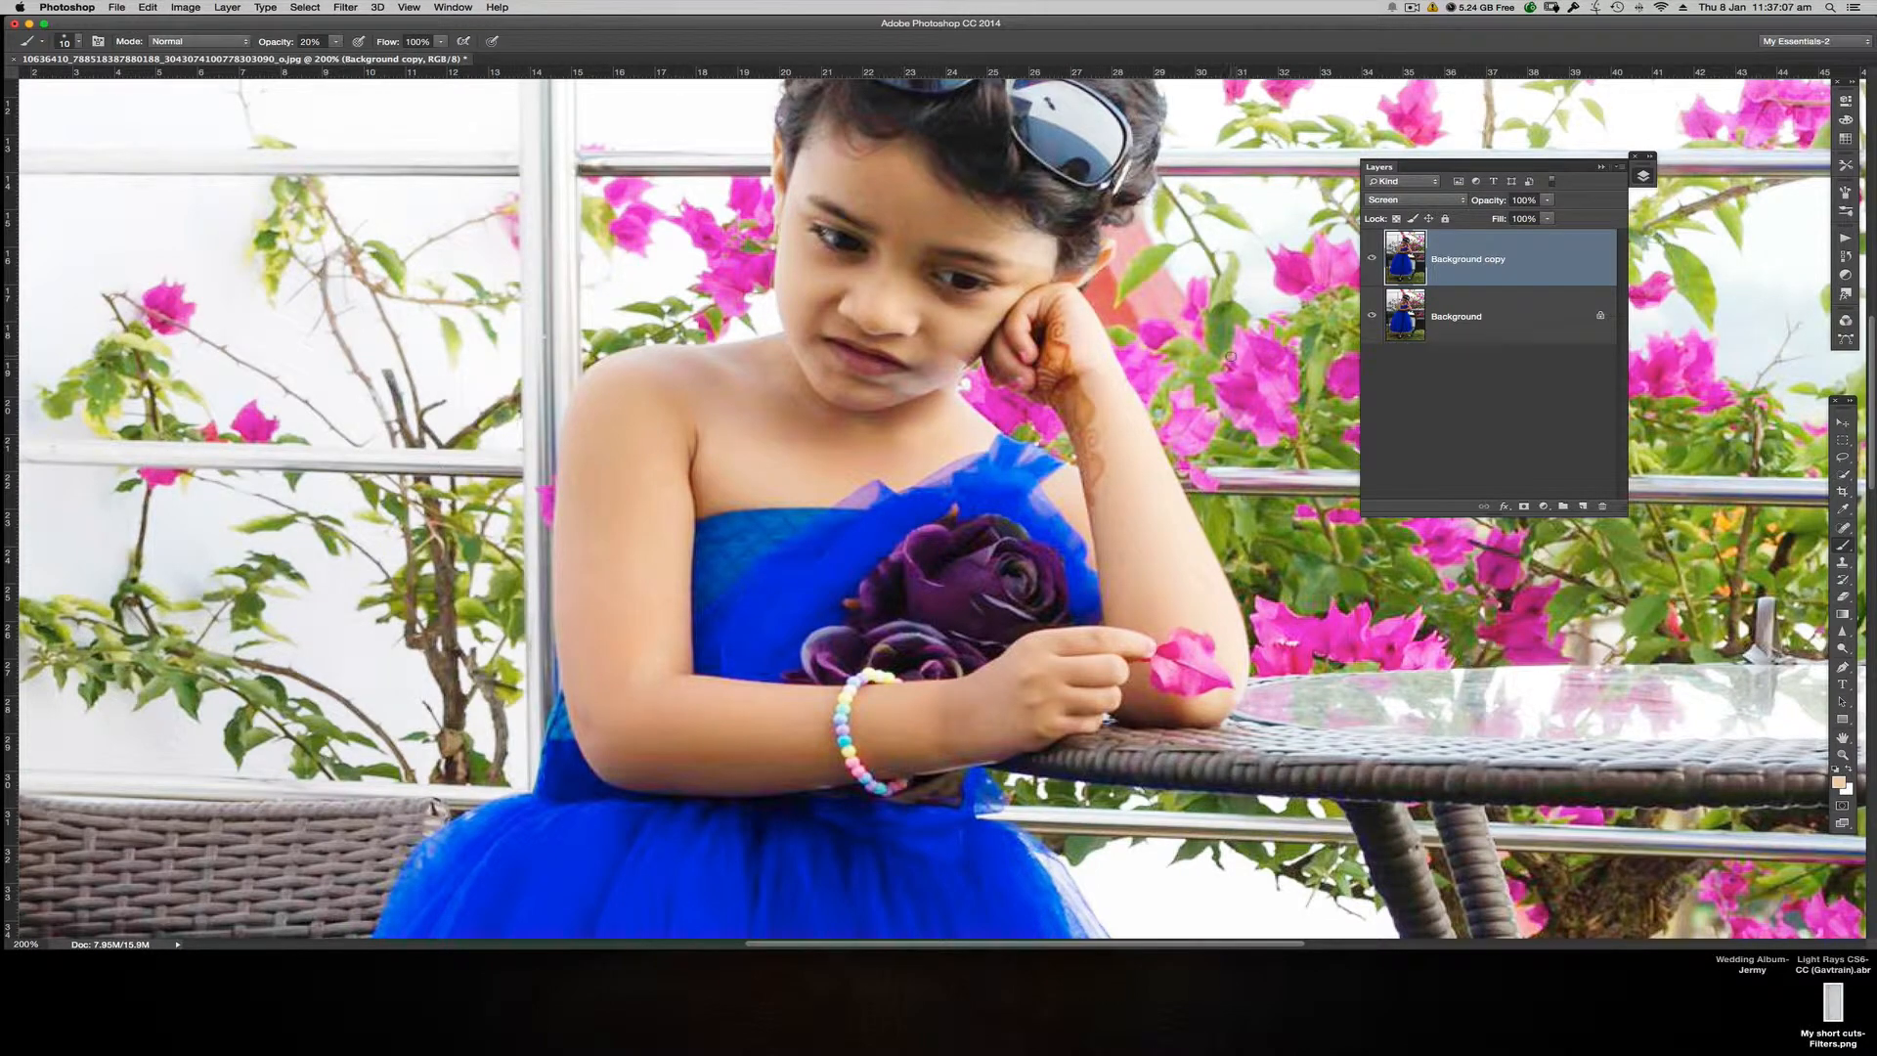
{"action": "left_click_drag", "start_coordinate": [1222, 334], "coordinate": [1230, 428]}
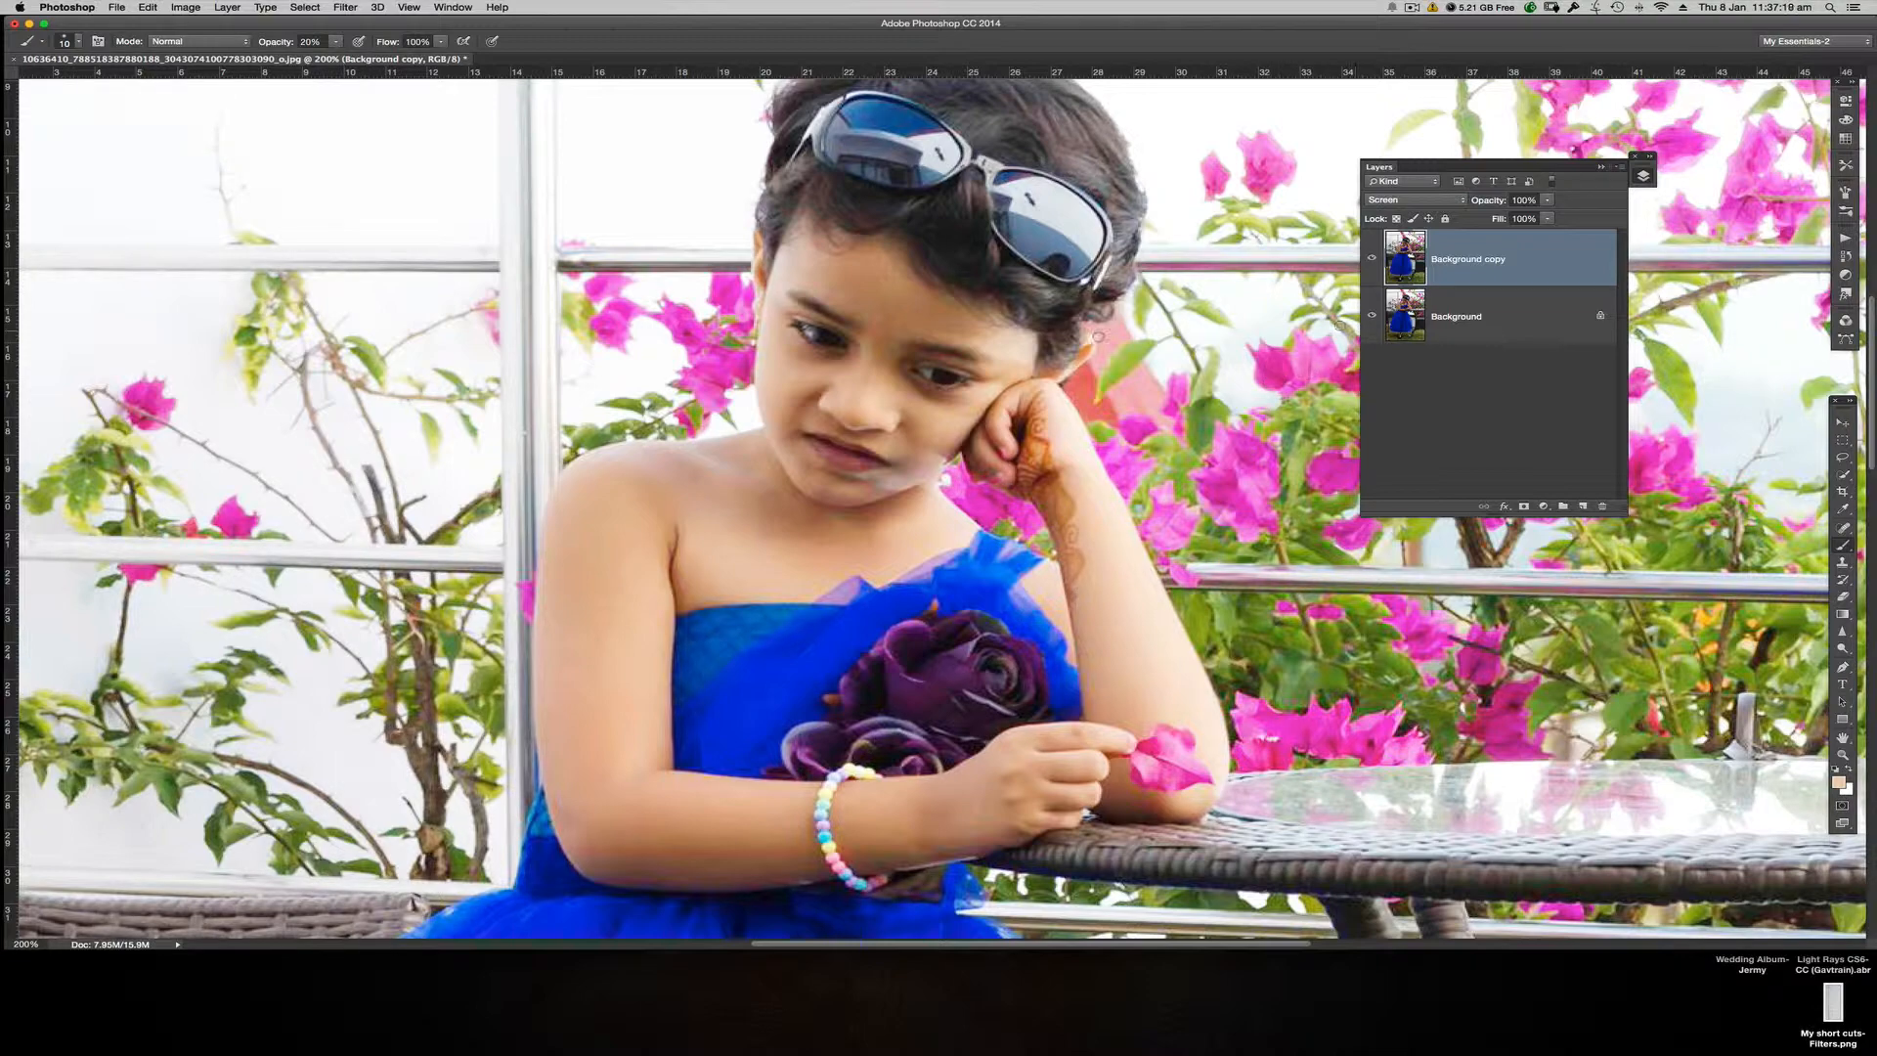
Step: Add a new empty layer on top and brush skin tone over the uneven areas of the girl's forehead, cheek and chin at 20% opacity
{"action": "left_click", "coordinate": [1583, 507]}
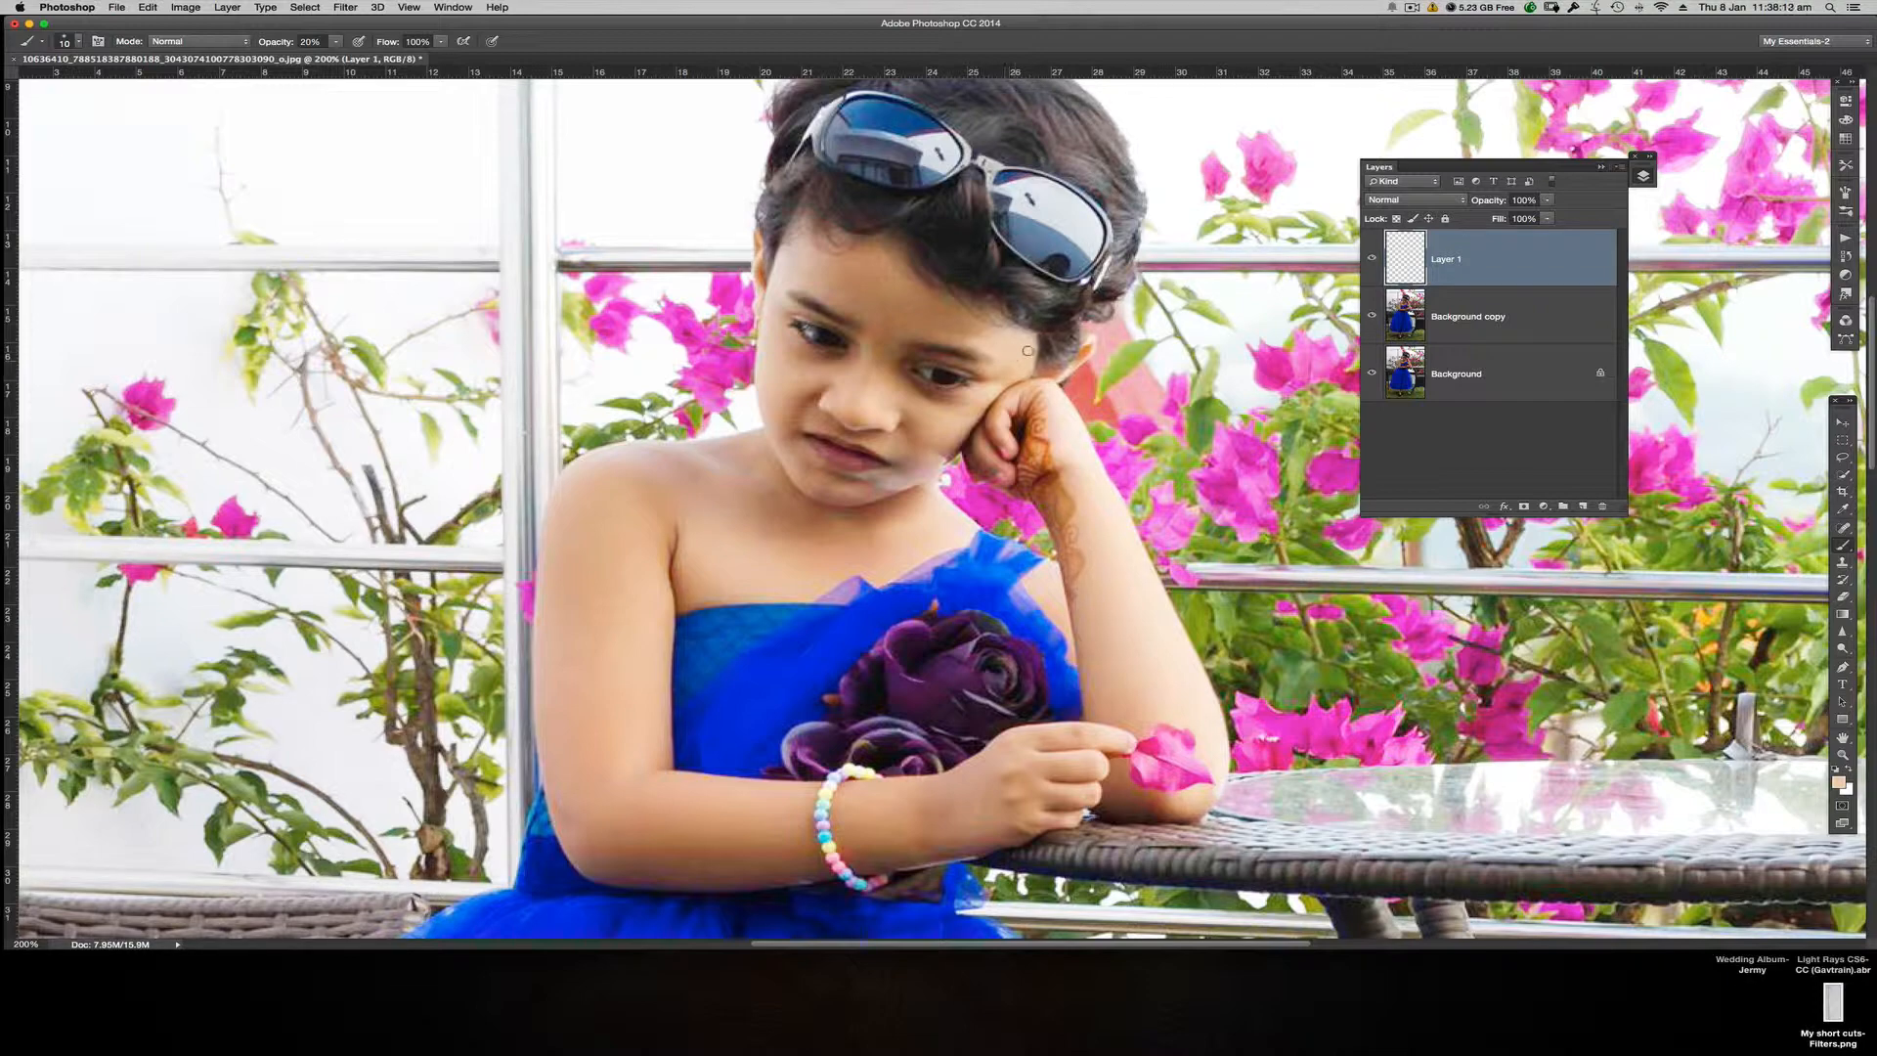
{"action": "left_click", "coordinate": [973, 322], "text": "alt"}
{"action": "left_click", "coordinate": [946, 446], "text": "alt"}
{"action": "left_click", "coordinate": [946, 423], "text": "alt"}
{"action": "left_click_drag", "start_coordinate": [936, 436], "coordinate": [931, 459]}
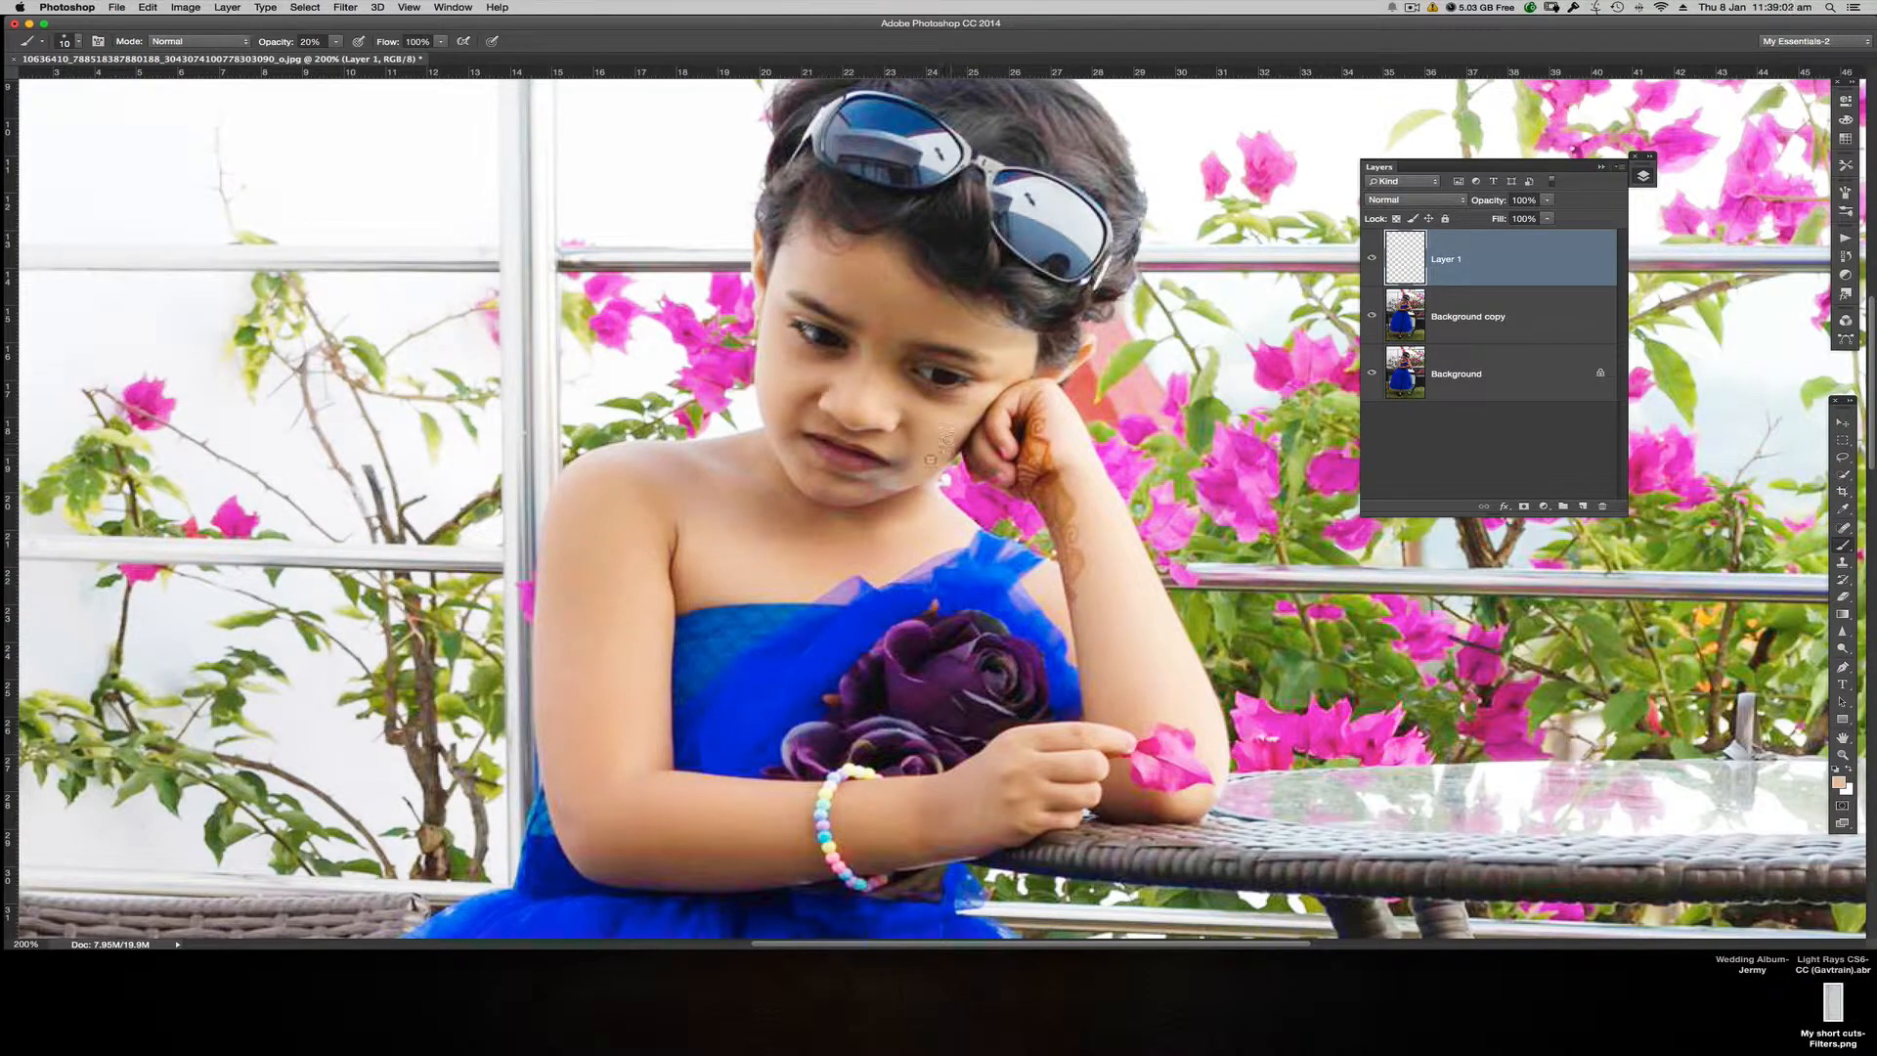
{"action": "left_click", "coordinate": [879, 486], "text": "alt"}
{"action": "left_click", "coordinate": [891, 485], "text": "alt"}
{"action": "left_click", "coordinate": [928, 456], "text": "alt"}
Step: Set the brush opacity to 10% and enlarge the brush to 36 px over the forehead
{"action": "key", "text": "1"}
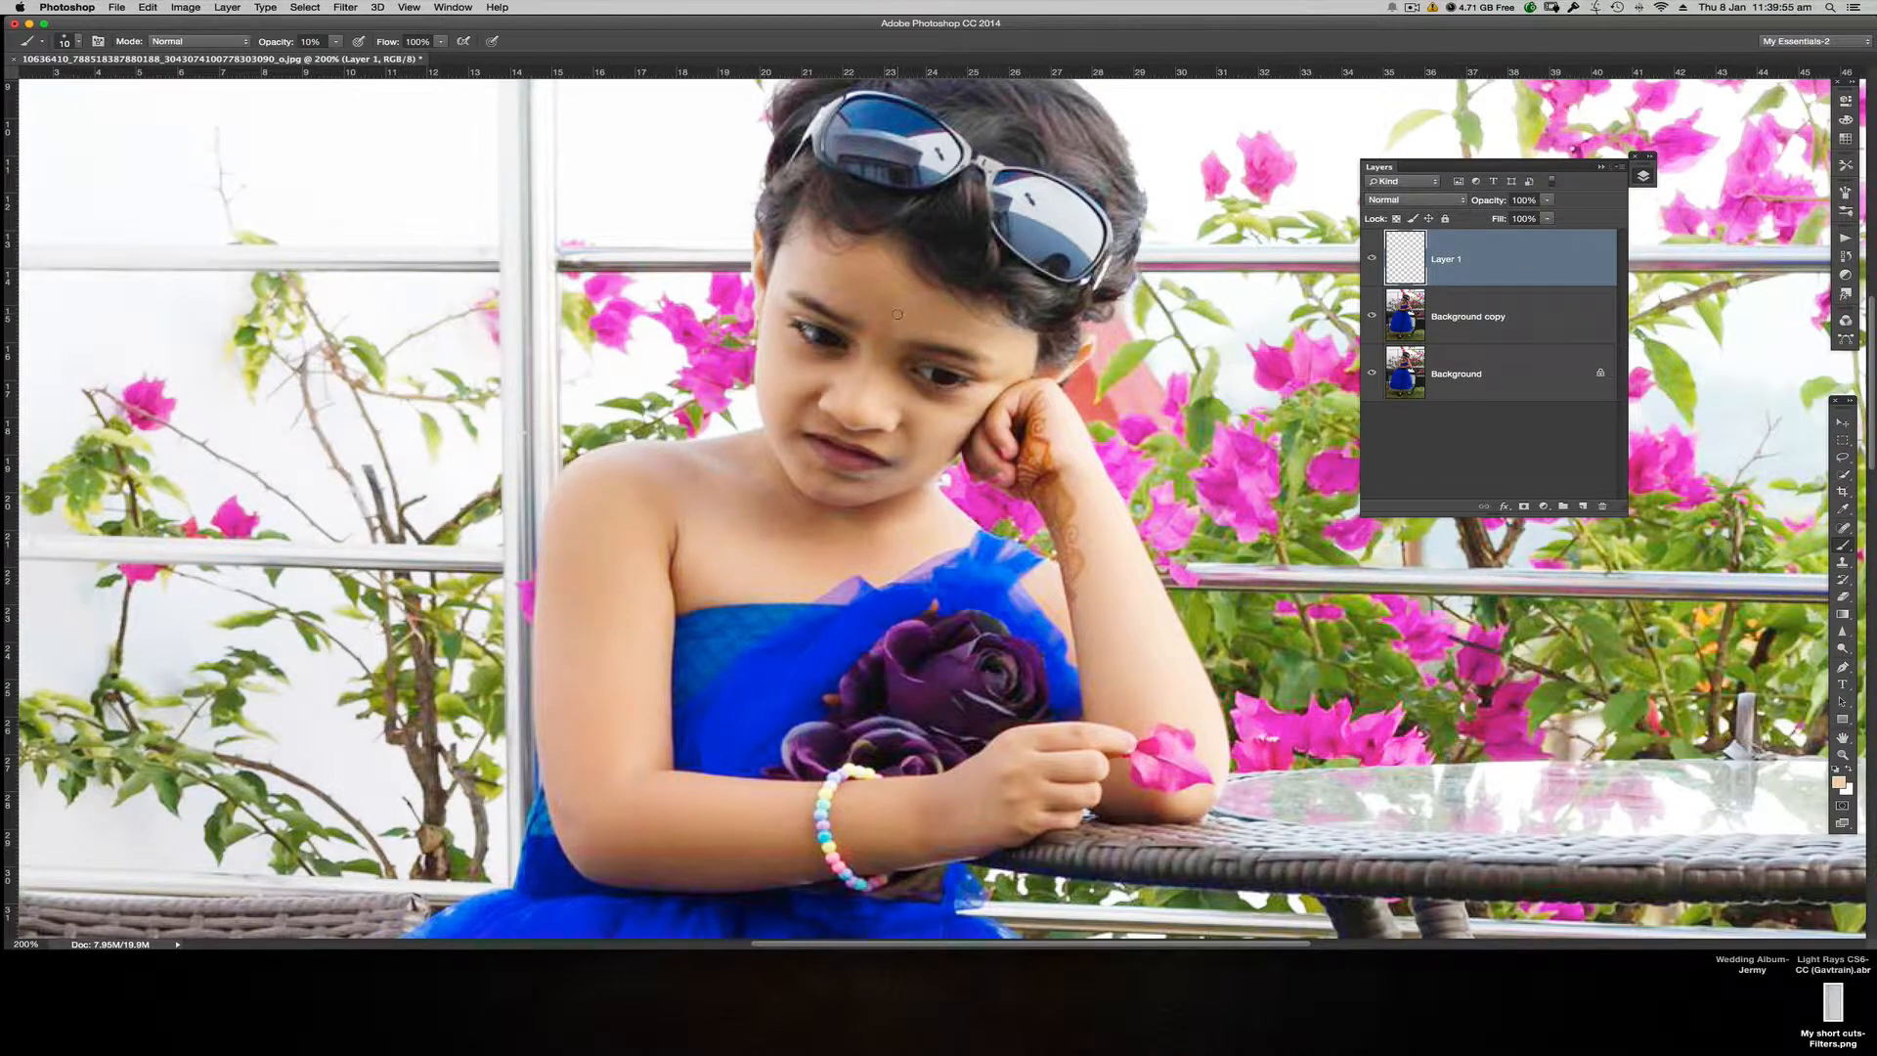
{"action": "left_click", "coordinate": [901, 311], "text": "ctrl+alt"}
{"action": "left_click", "coordinate": [907, 310], "text": "ctrl+alt"}
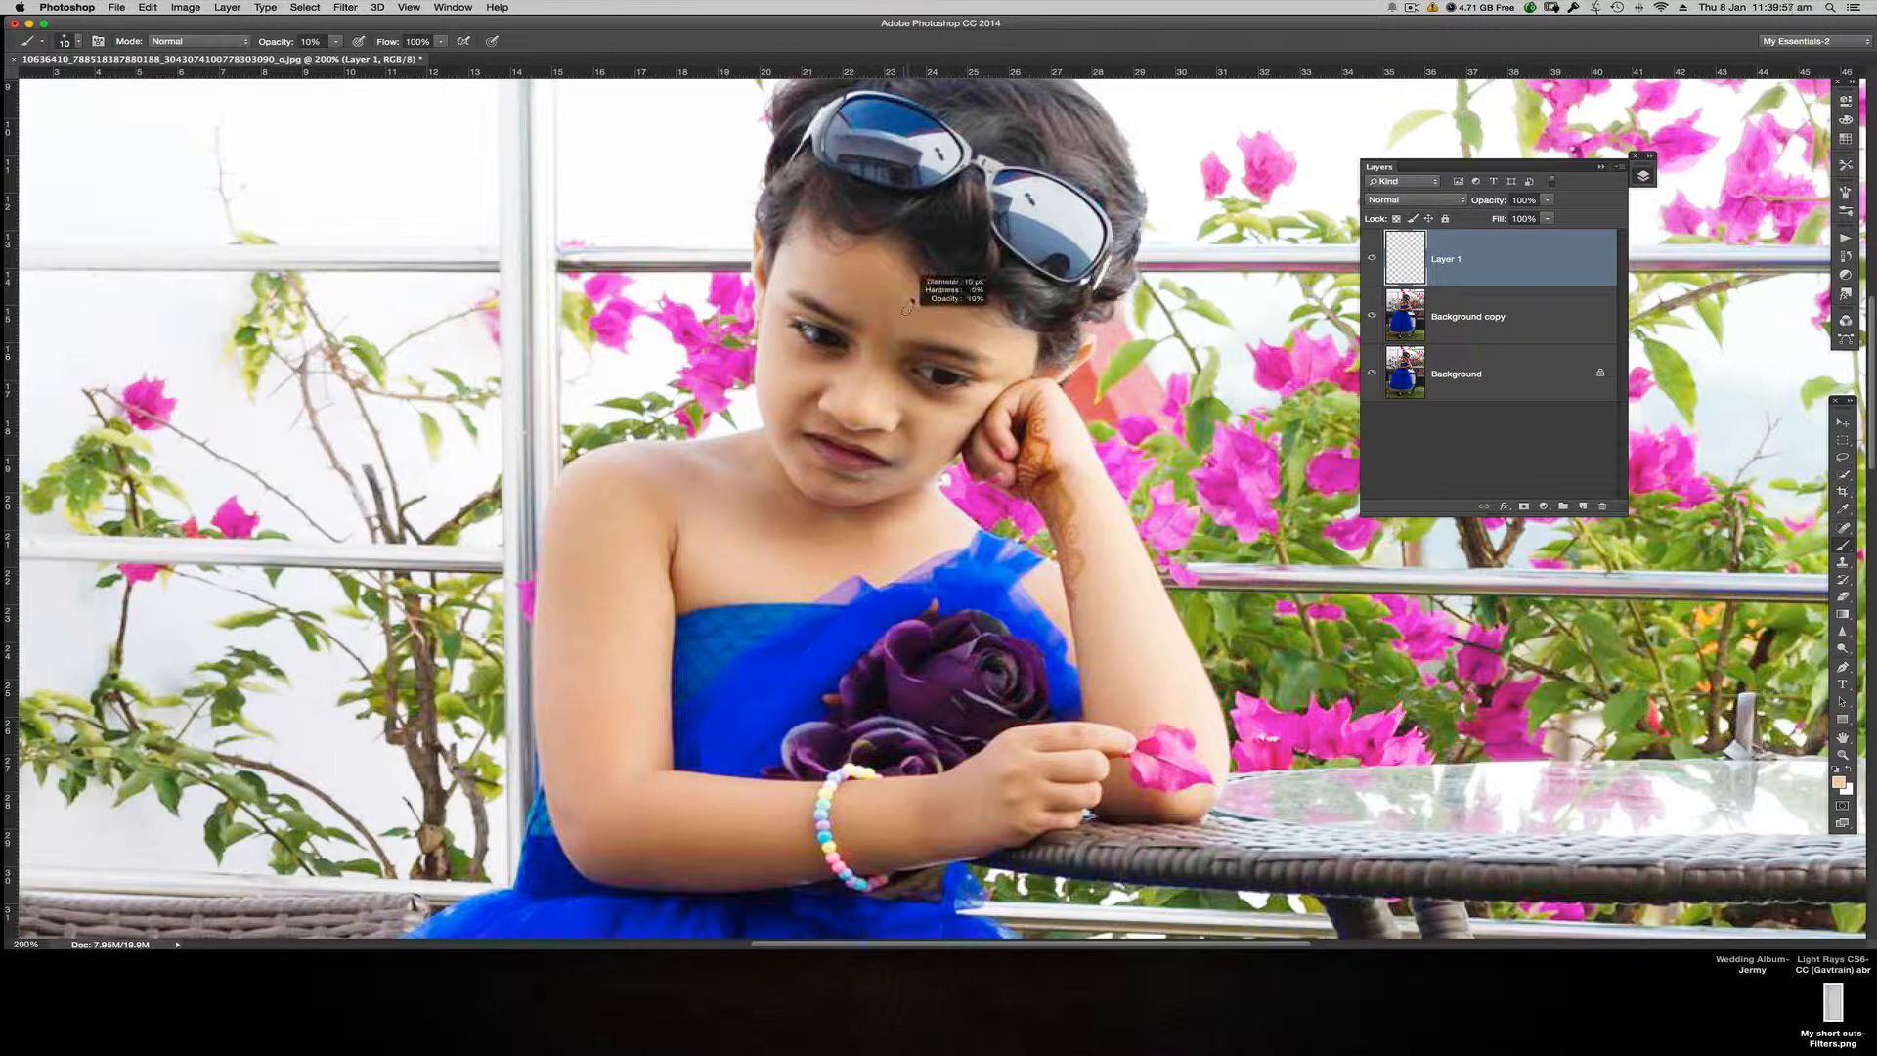
{"action": "left_click_drag", "start_coordinate": [907, 310], "coordinate": [926, 307], "text": "ctrl+alt"}
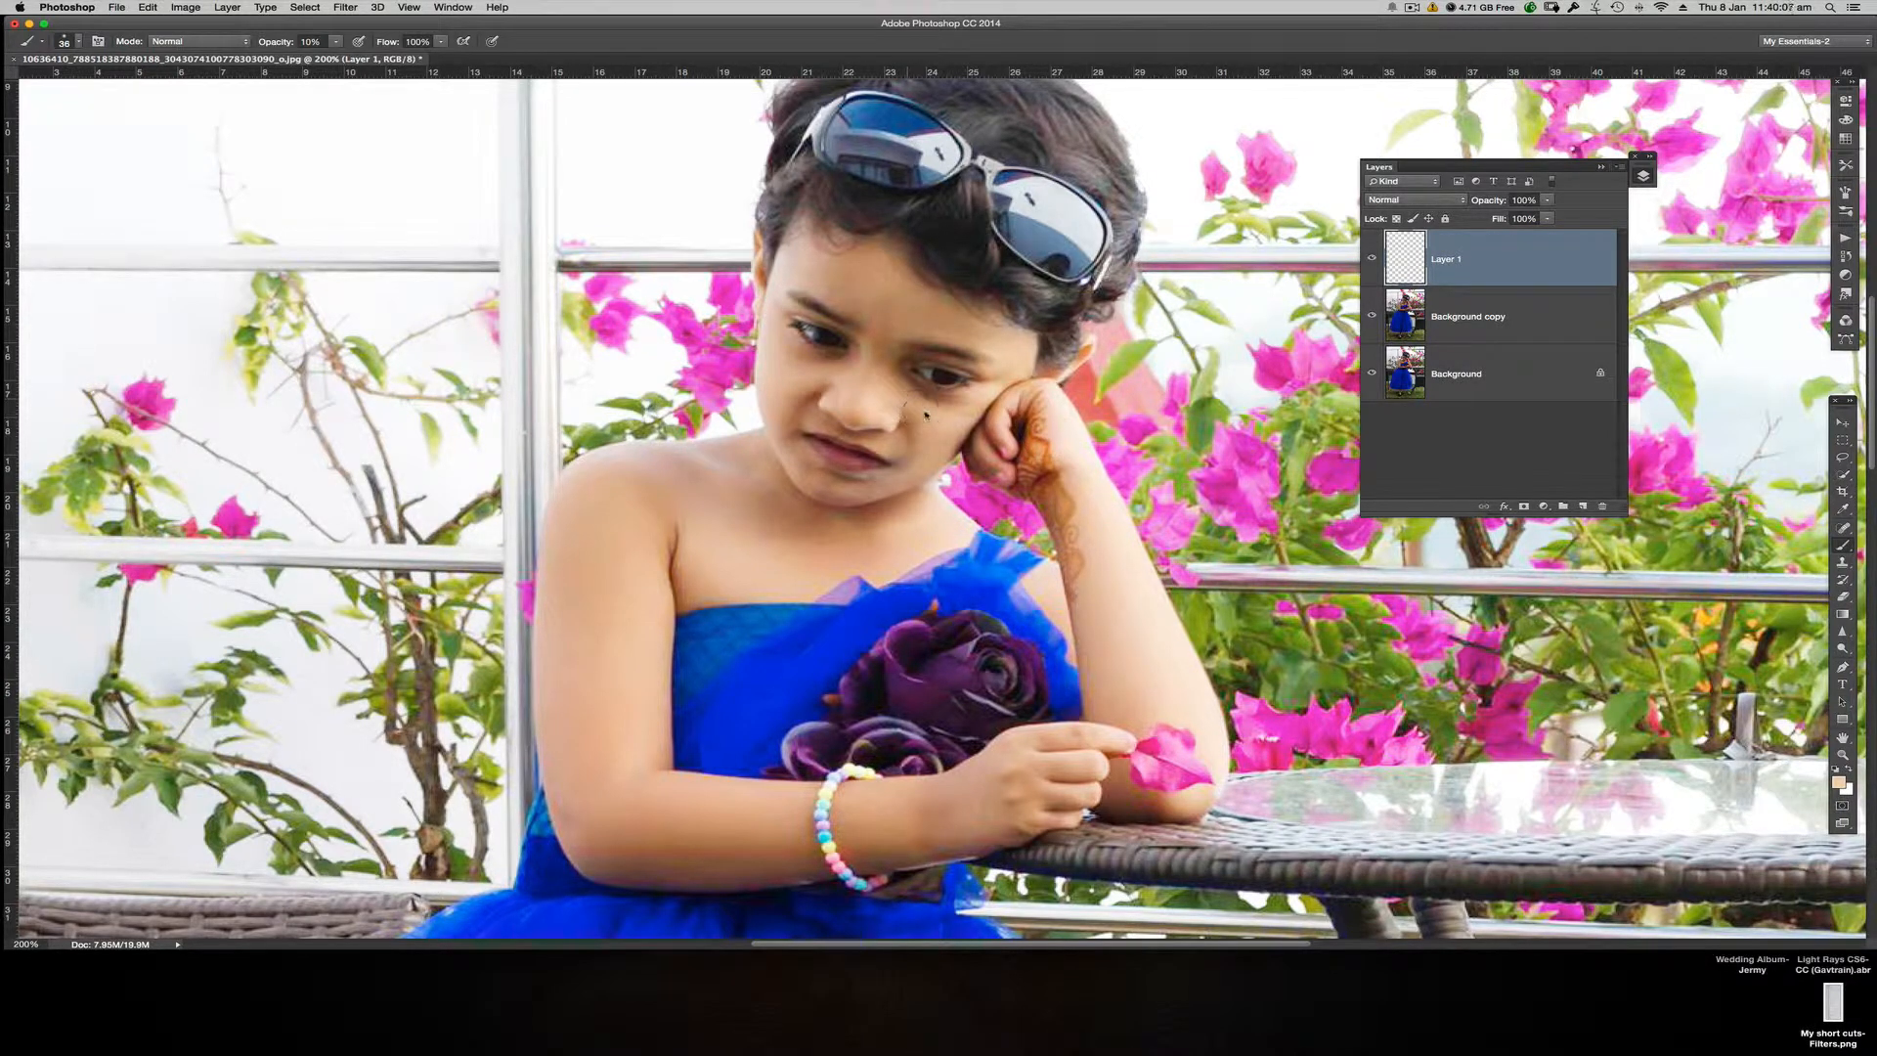
Step: Smooth the skin on the cheek, chin, nose and forehead with soft brush strokes on Layer 1
{"action": "left_click_drag", "start_coordinate": [927, 415], "coordinate": [905, 412]}
{"action": "left_click", "coordinate": [937, 411], "text": "alt"}
{"action": "mouse_move", "coordinate": [948, 400]}
{"action": "left_mouse_down"}
{"action": "mouse_move", "coordinate": [898, 385]}
{"action": "mouse_move", "coordinate": [967, 410]}
{"action": "mouse_move", "coordinate": [947, 415]}
{"action": "mouse_move", "coordinate": [976, 400]}
{"action": "mouse_move", "coordinate": [952, 446]}
{"action": "left_mouse_up"}
{"action": "left_click", "coordinate": [851, 481], "text": "alt"}
{"action": "left_click", "coordinate": [802, 388], "text": "alt"}
{"action": "left_click", "coordinate": [849, 415]}
{"action": "left_click", "coordinate": [860, 407], "text": "alt"}
{"action": "left_click", "coordinate": [906, 317], "text": "alt"}
{"action": "left_click", "coordinate": [1007, 340], "text": "alt"}
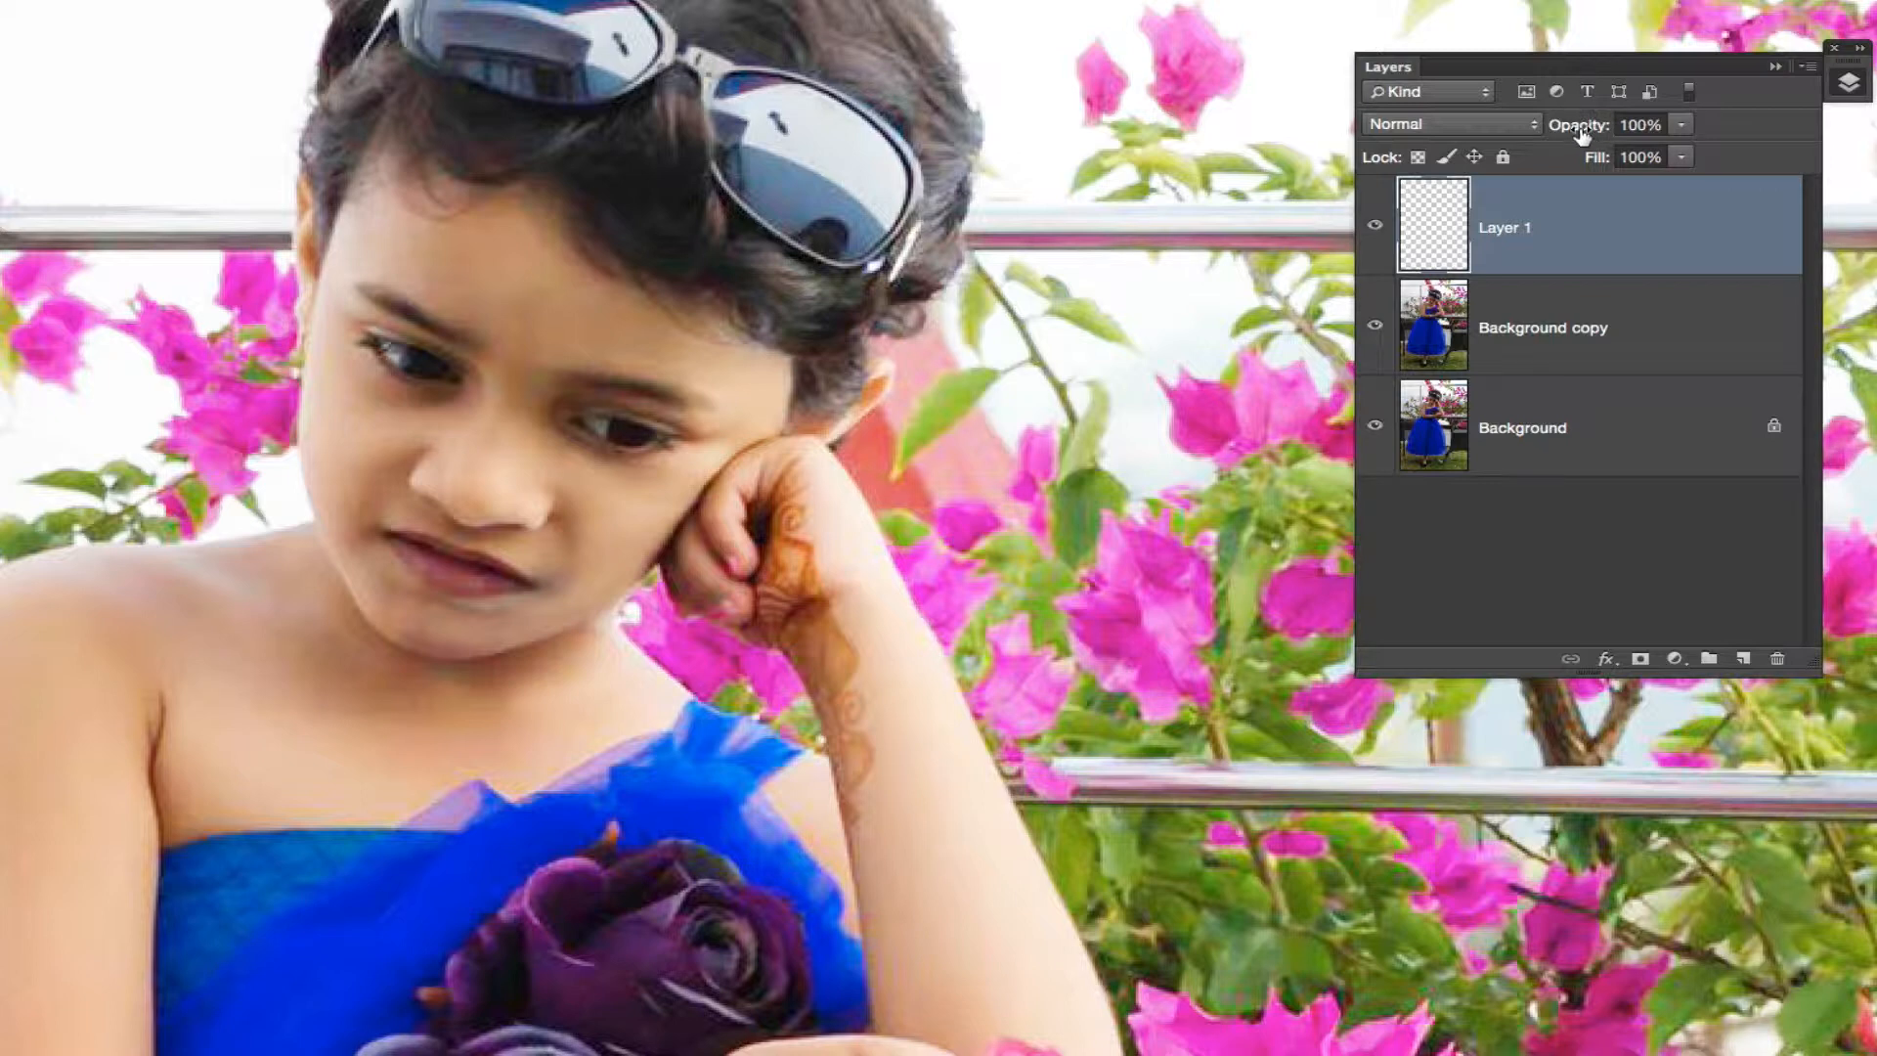
Step: Lower Layer 1's opacity to 93% and stamp all visible layers into a new merged layer on top
{"action": "mouse_move", "coordinate": [1581, 132]}
{"action": "left_mouse_down"}
{"action": "mouse_move", "coordinate": [1547, 131]}
{"action": "mouse_move", "coordinate": [1570, 132]}
{"action": "left_mouse_up"}
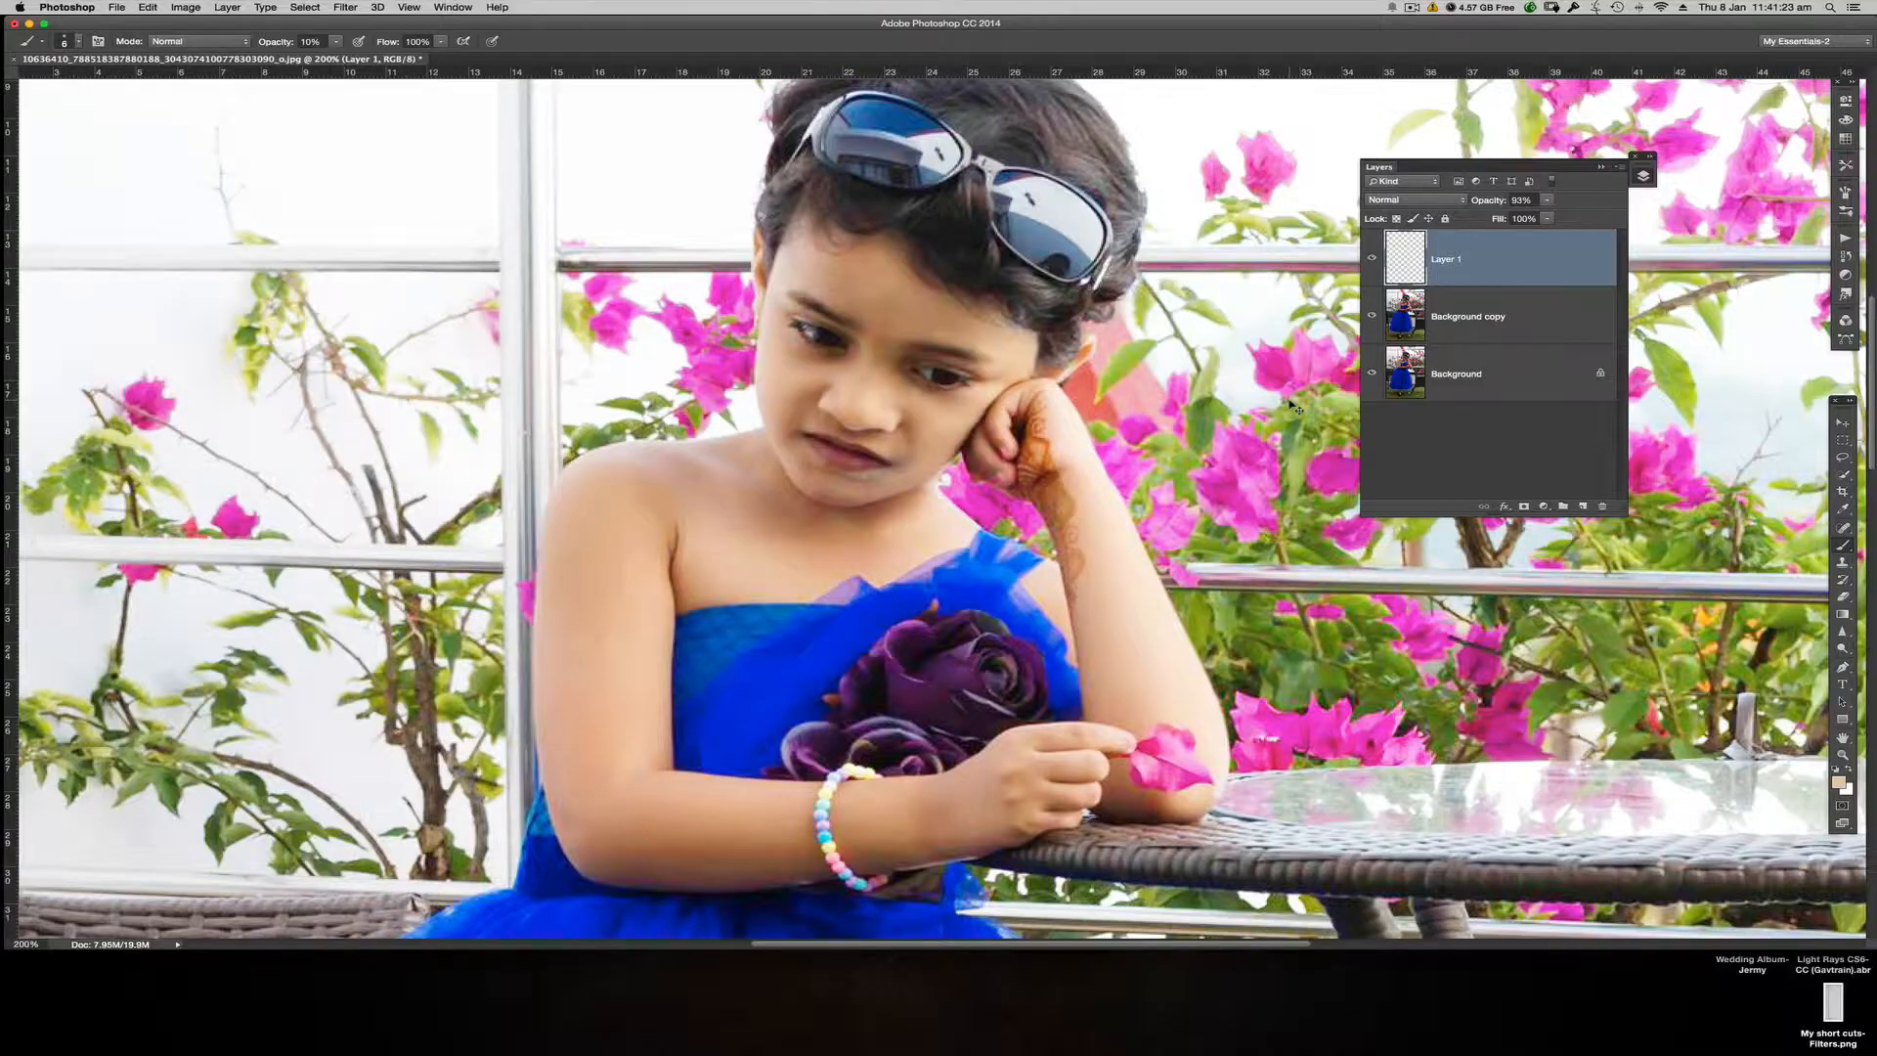
{"action": "key", "text": "super+minus"}
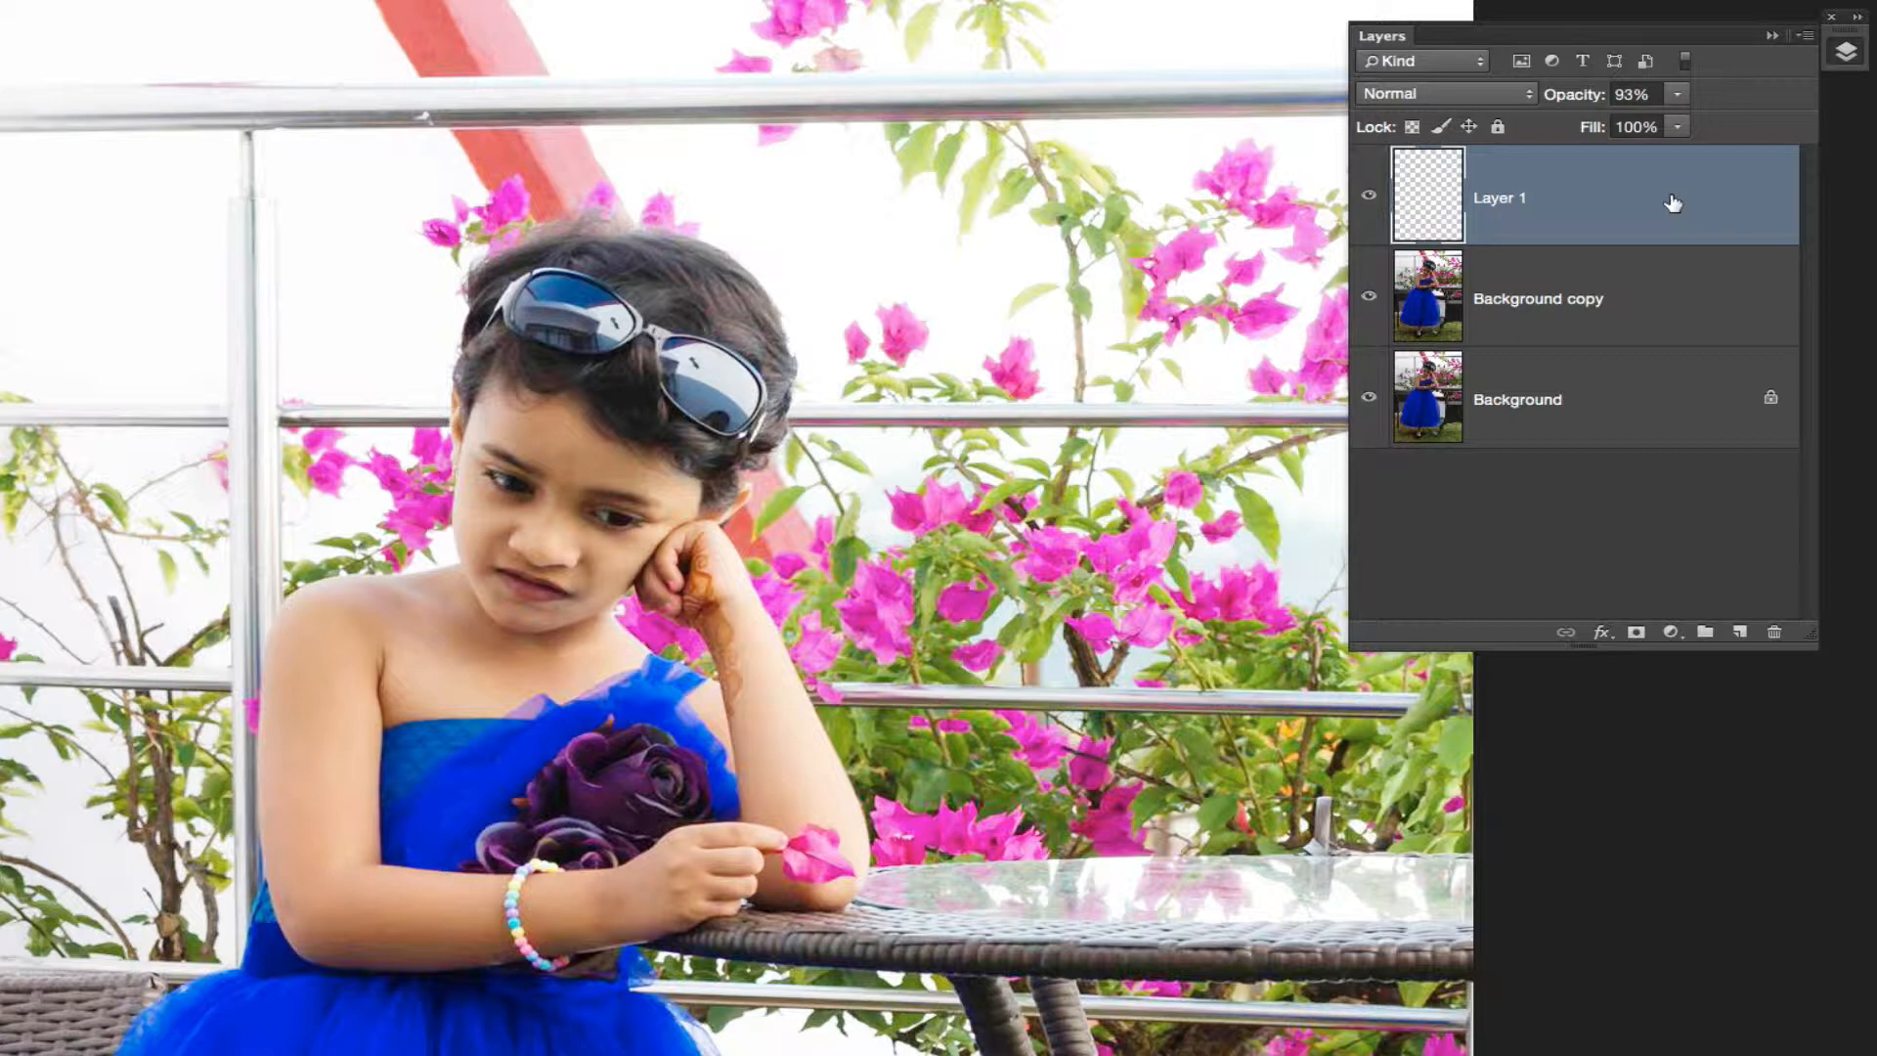
{"action": "key", "text": "ctrl+alt+shift+e"}
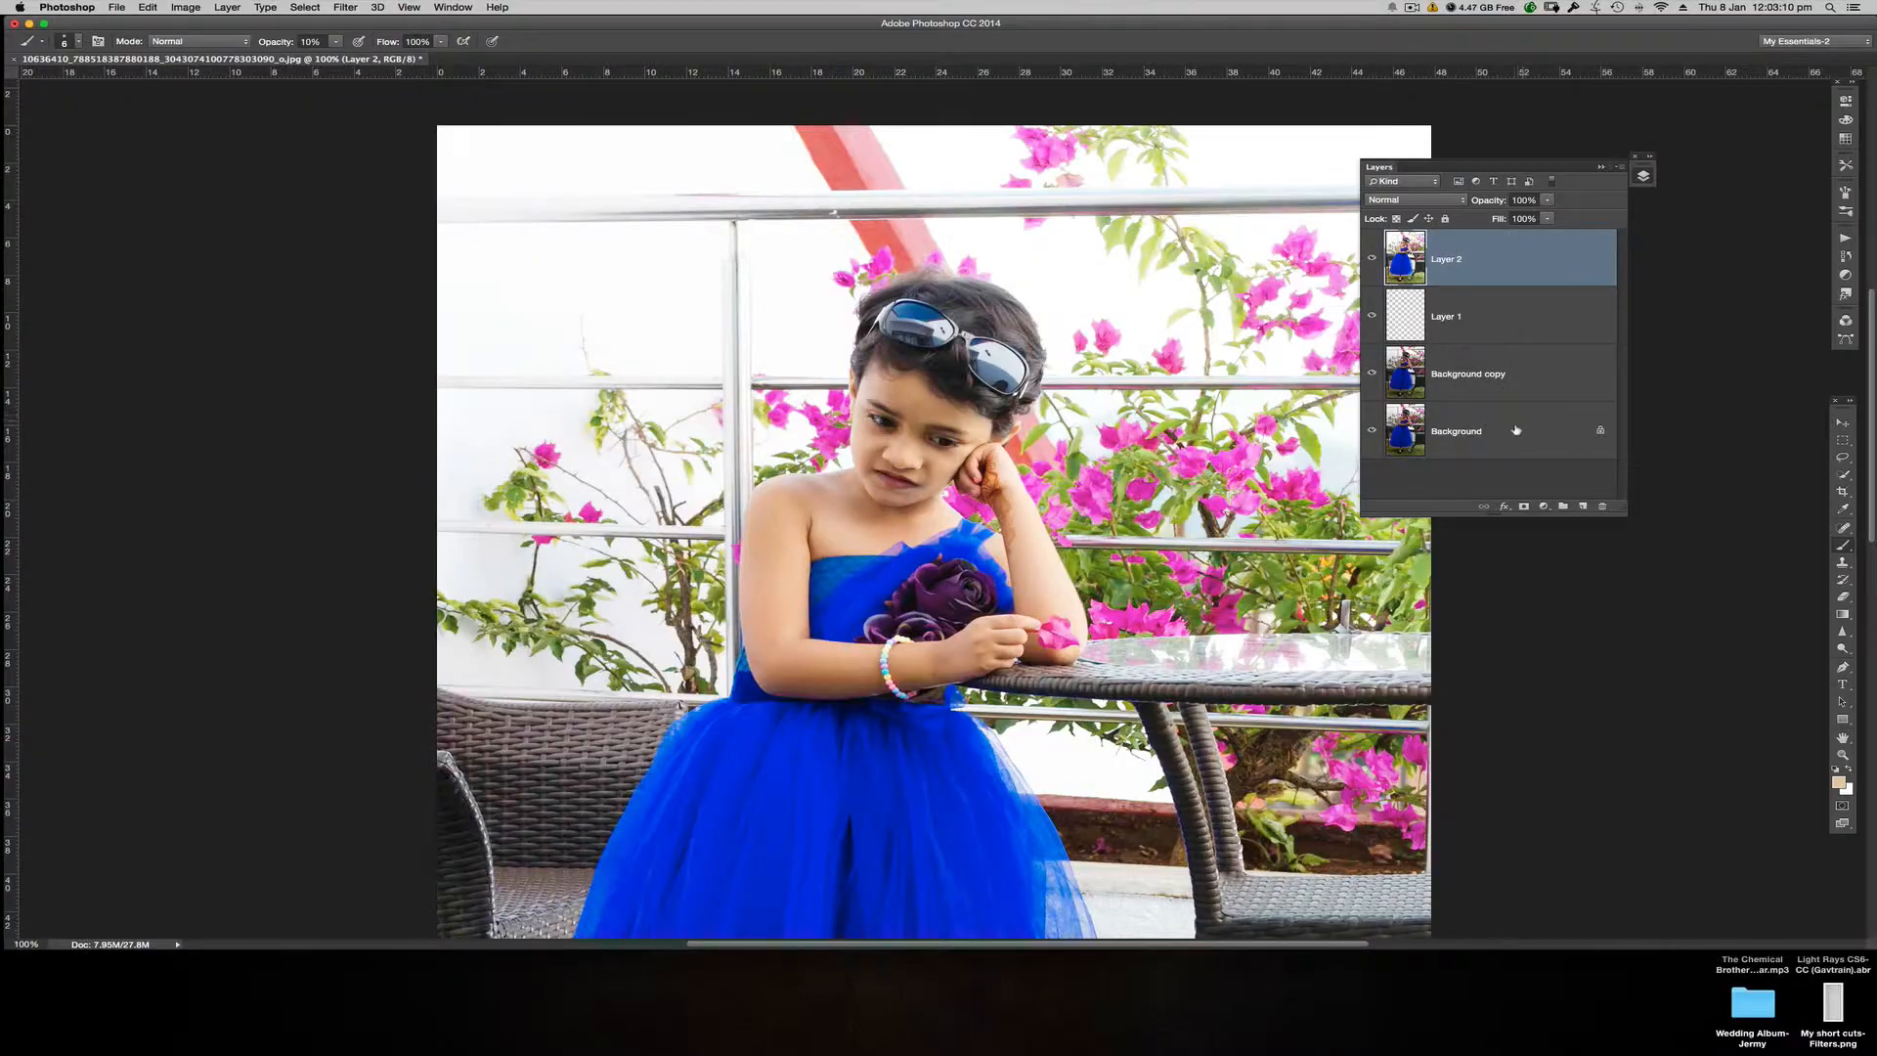
Step: Make the Background layer active and float the document in its own window at 66.67% zoom
{"action": "left_click", "coordinate": [1464, 442]}
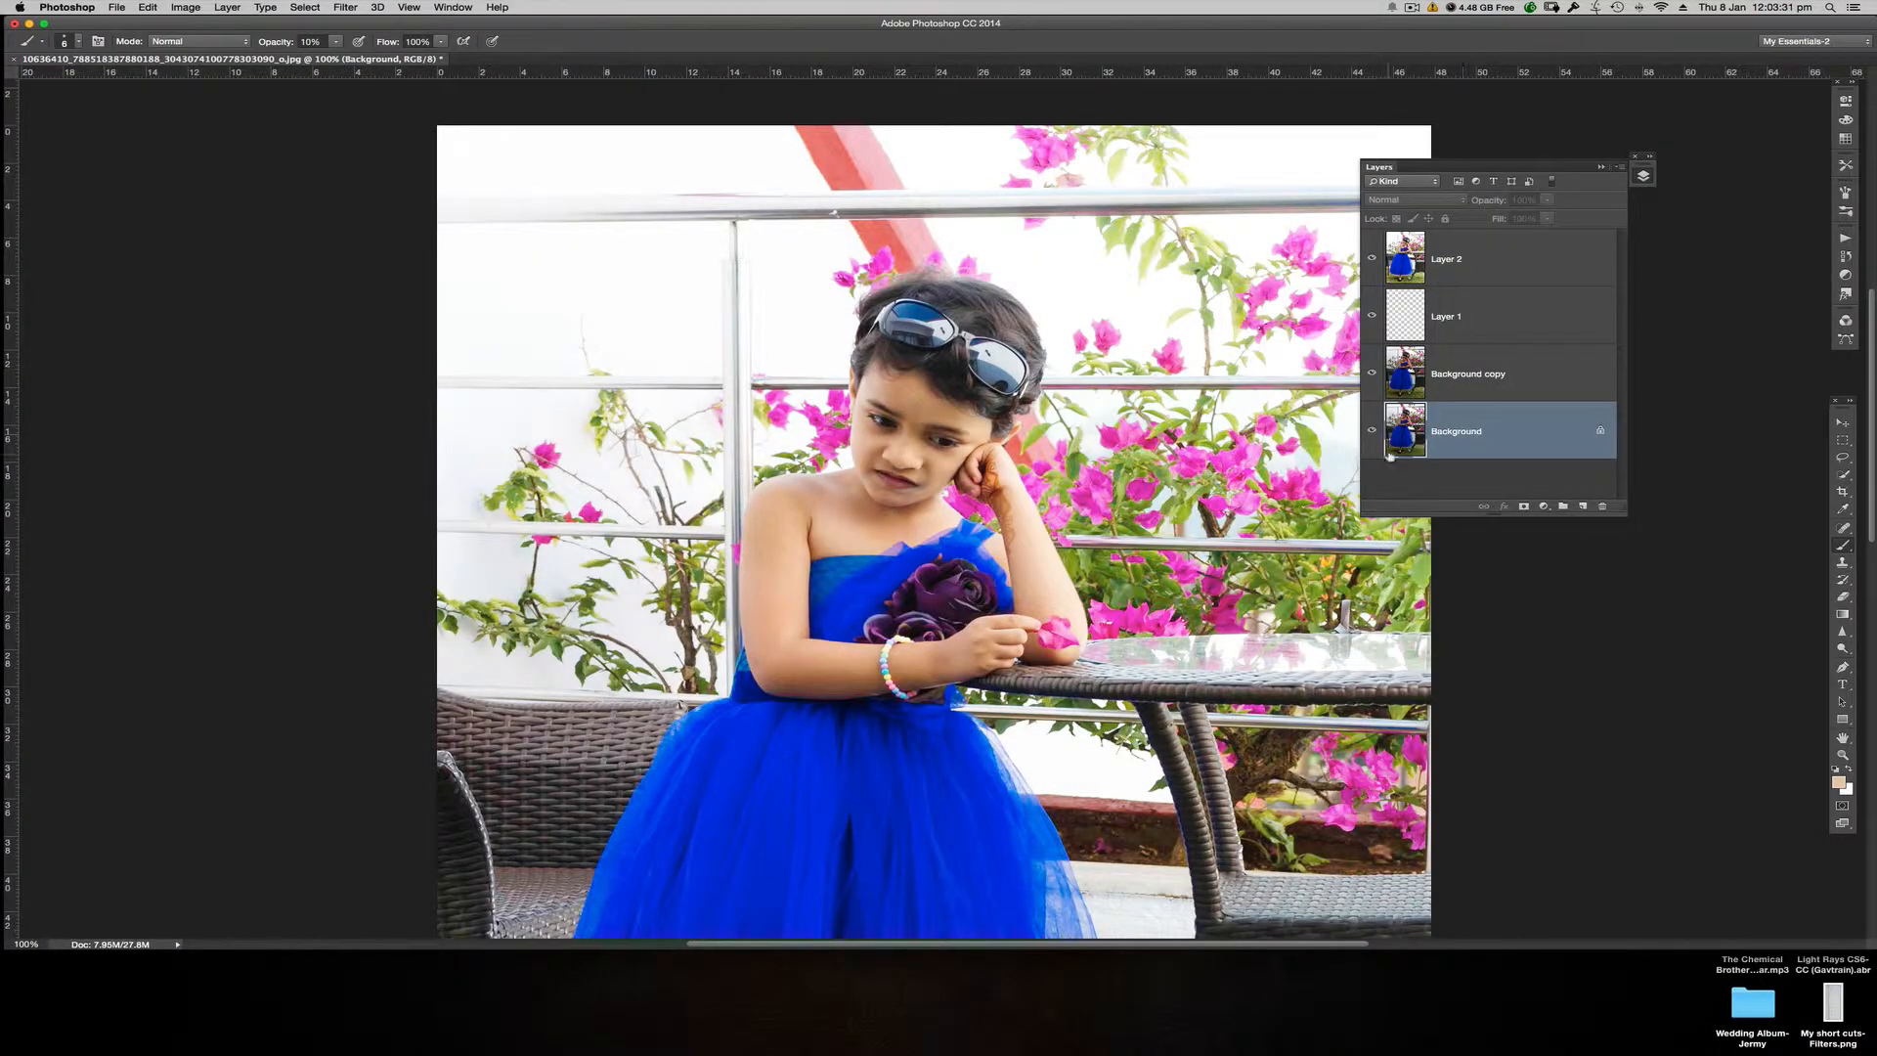
{"action": "key", "text": "super+minus"}
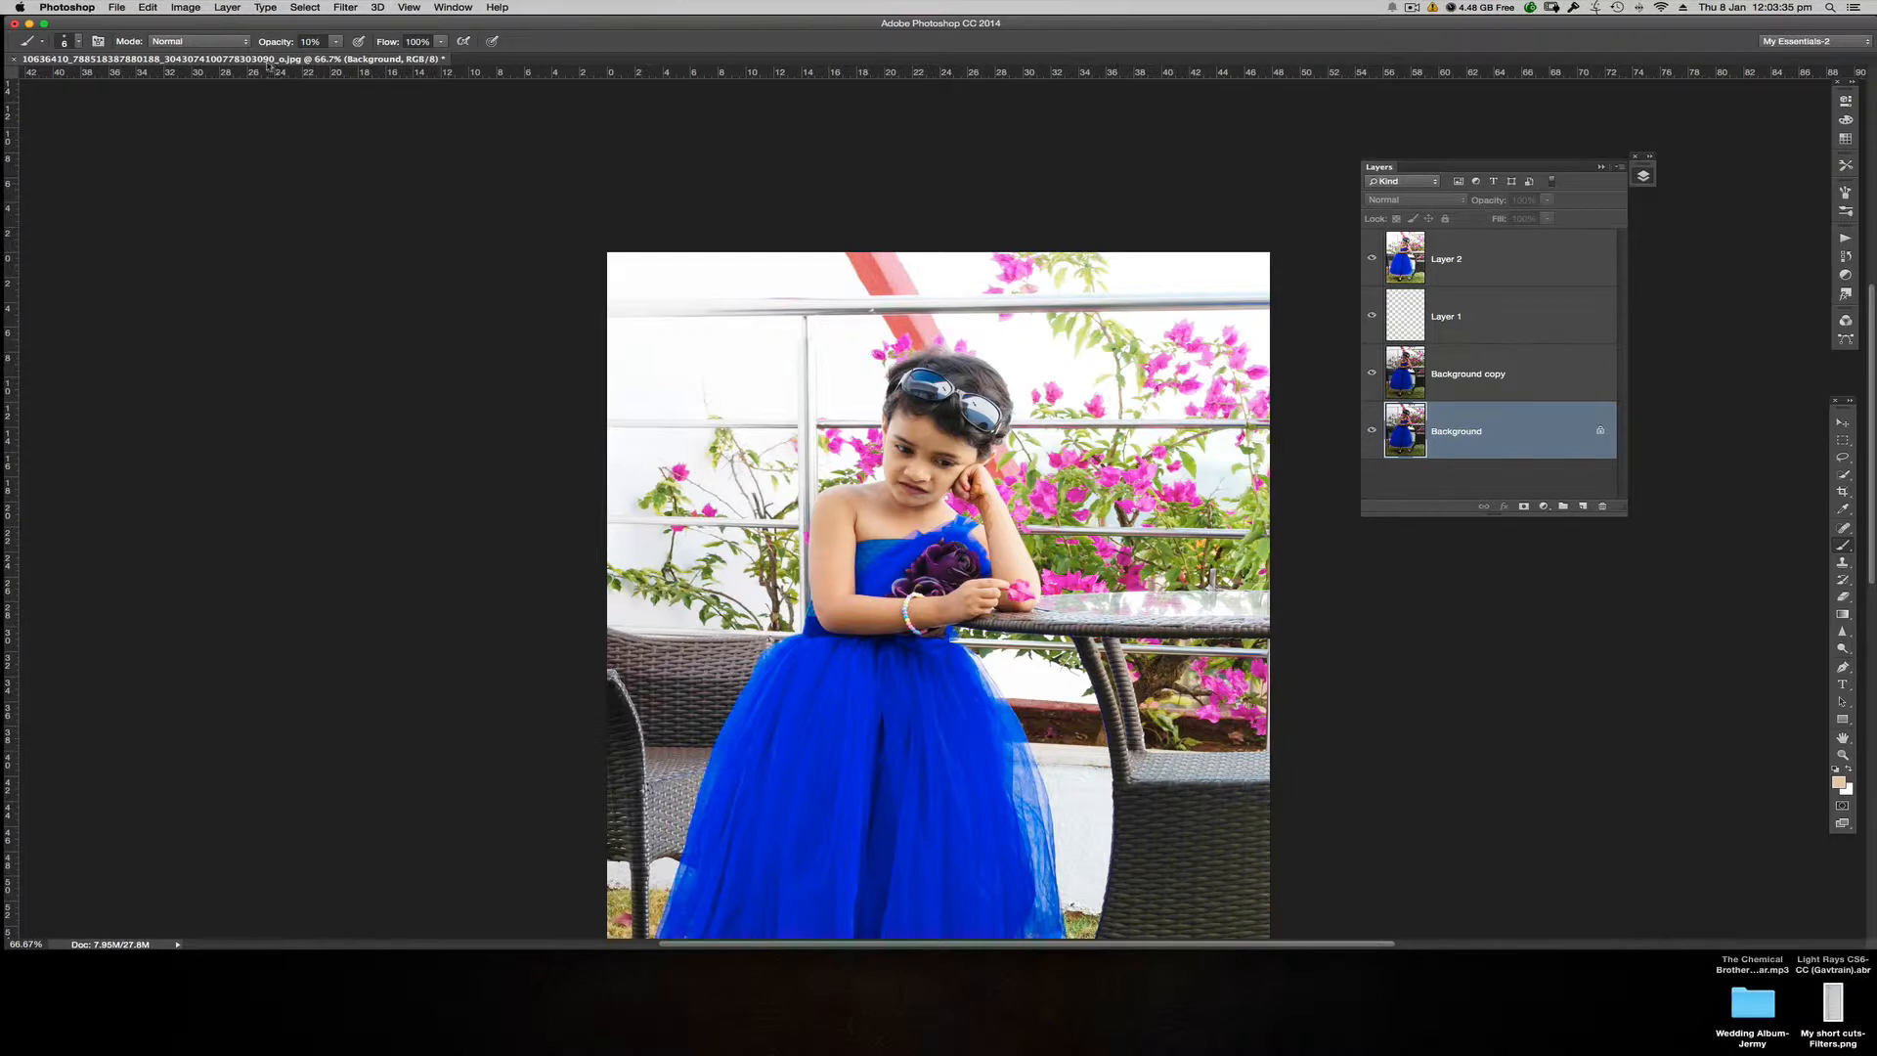
{"action": "left_click_drag", "start_coordinate": [275, 65], "coordinate": [303, 93]}
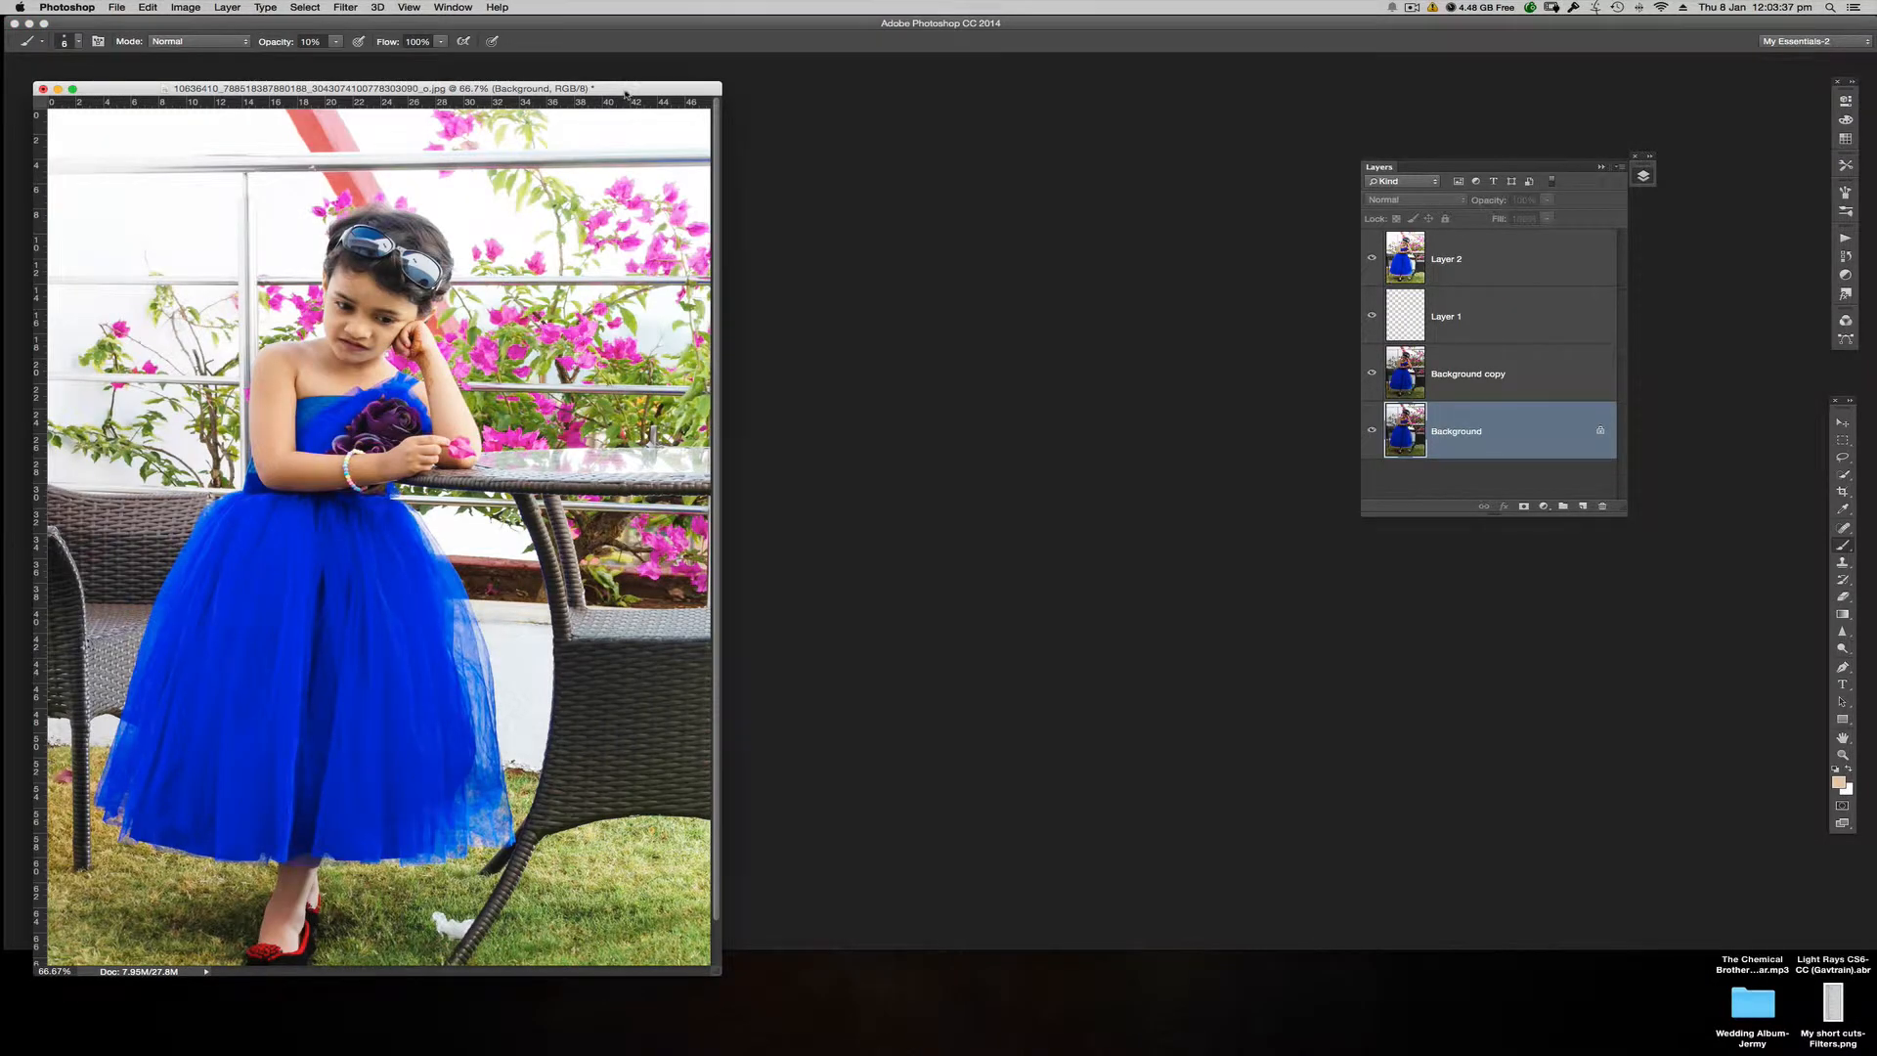
{"action": "left_click_drag", "start_coordinate": [626, 94], "coordinate": [1244, 70]}
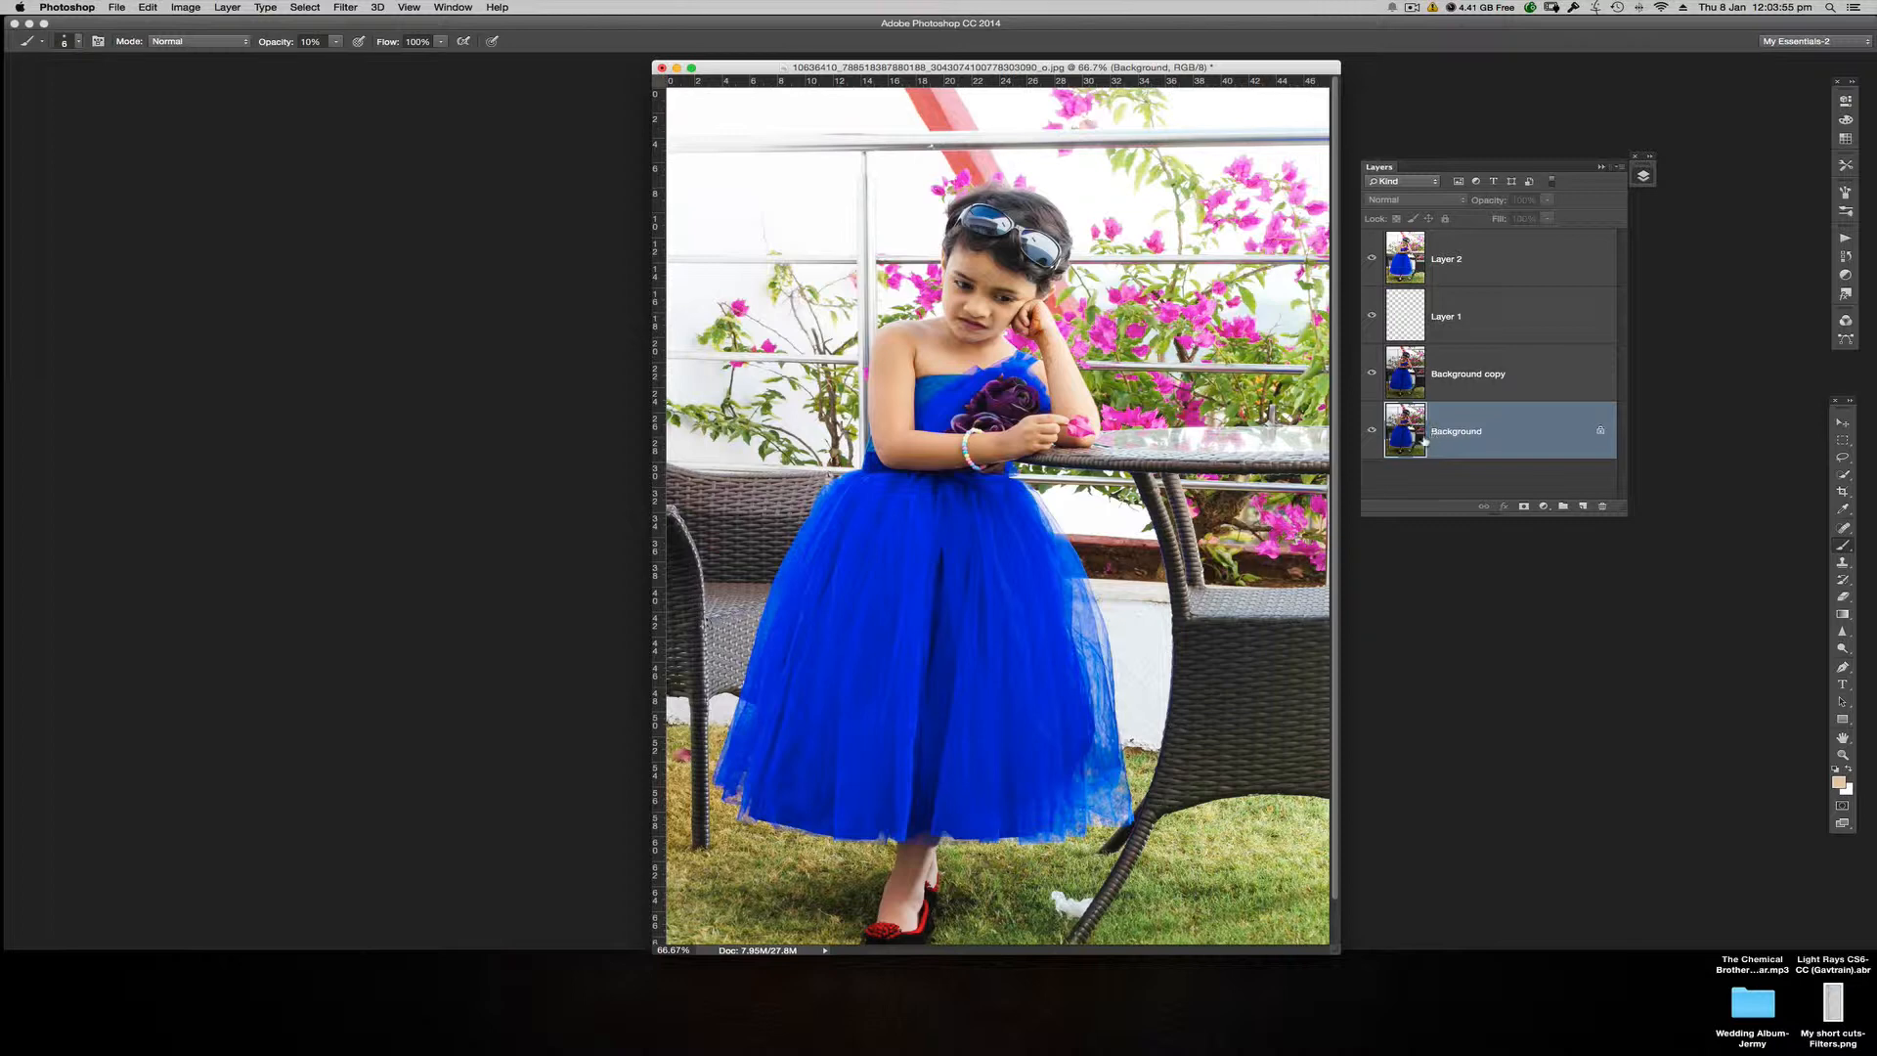
Step: Duplicate the Background layer, place the copy directly below Layer 2, and make Layer 2 active
{"action": "key", "text": "super+j"}
{"action": "left_click_drag", "start_coordinate": [1406, 432], "coordinate": [1407, 339]}
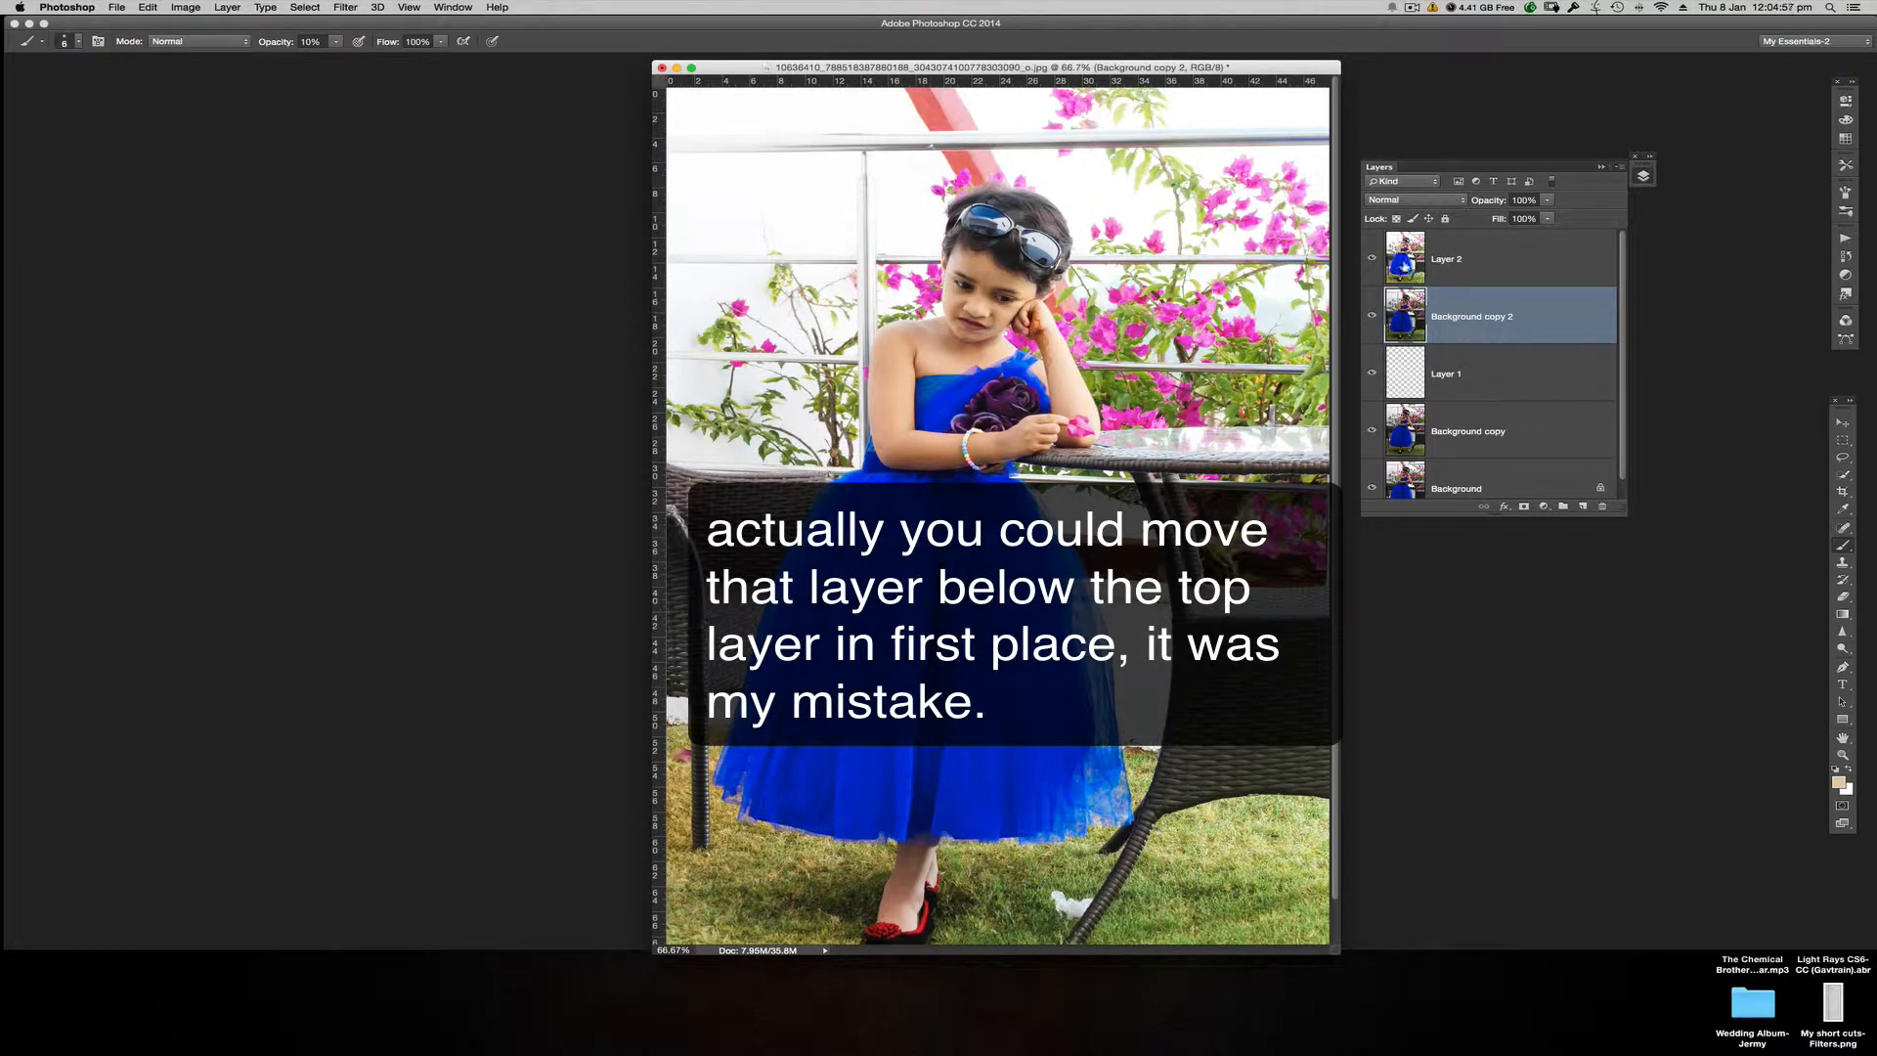
{"action": "left_click", "coordinate": [1481, 257]}
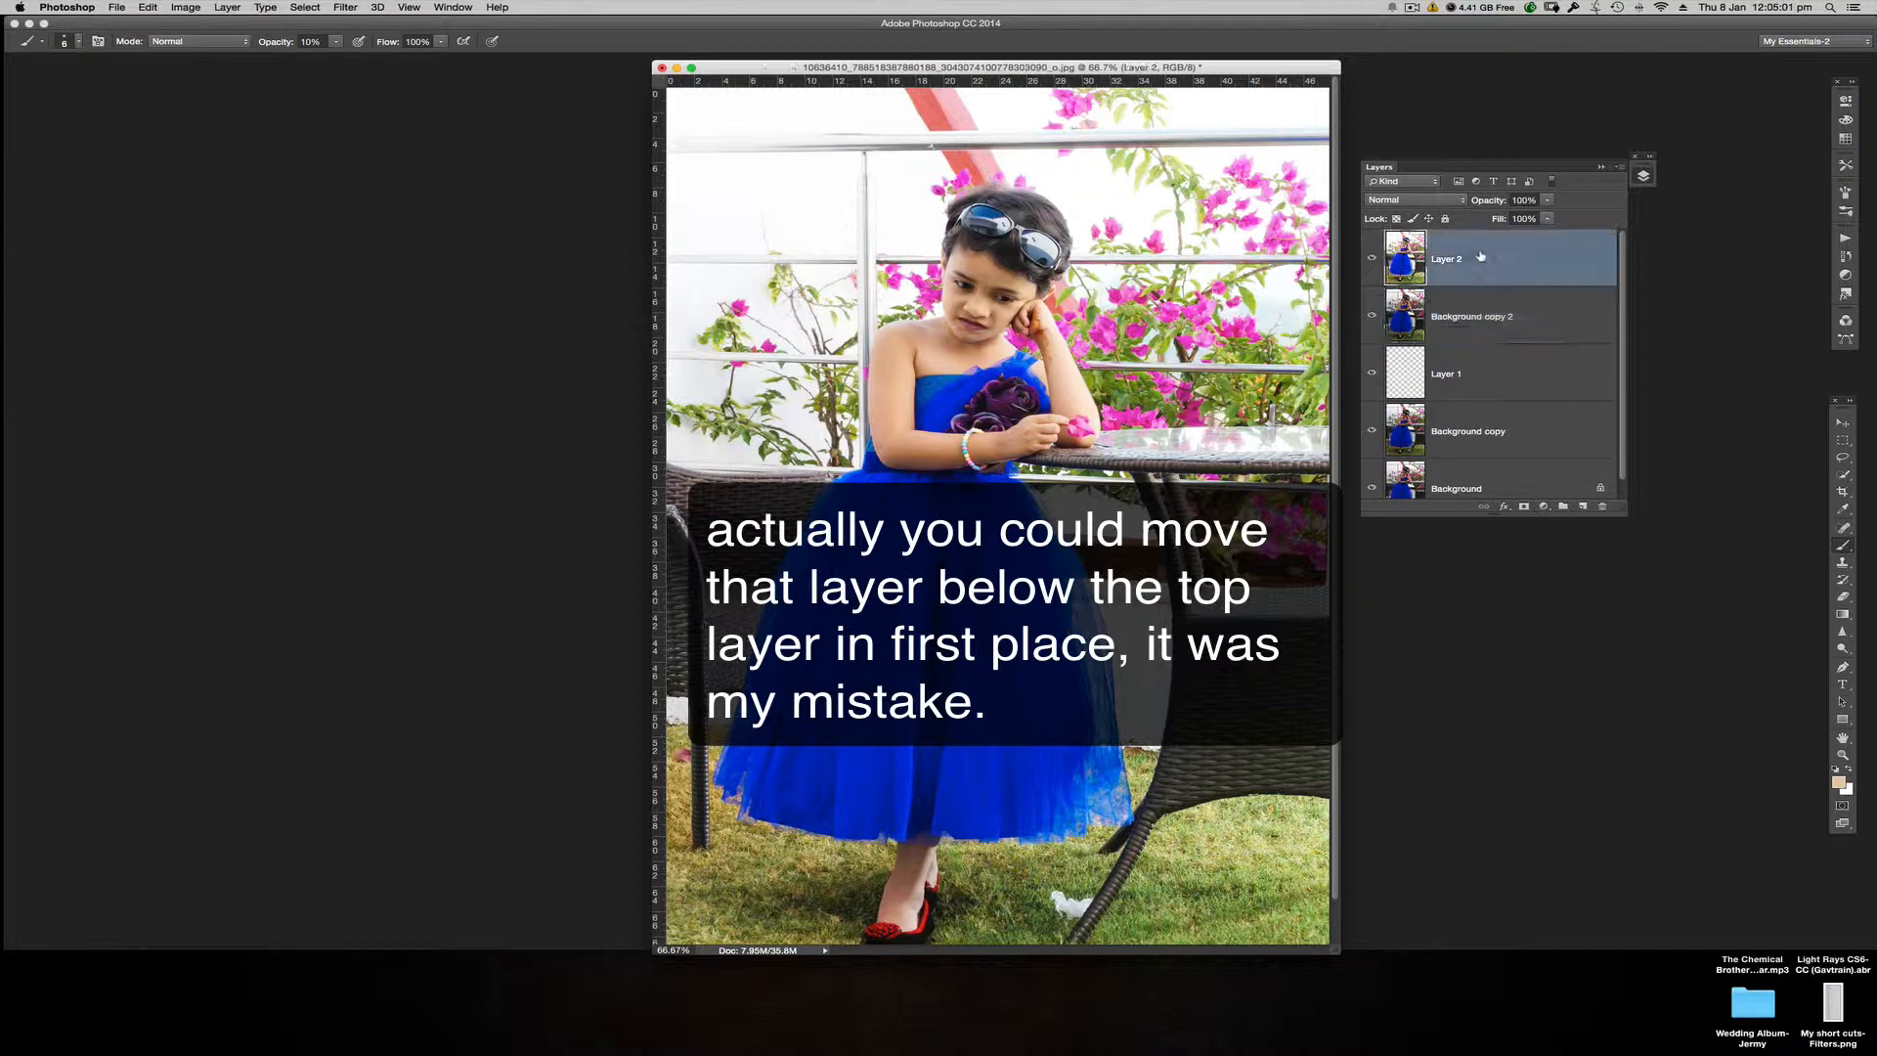
{"action": "left_click", "coordinate": [1525, 509]}
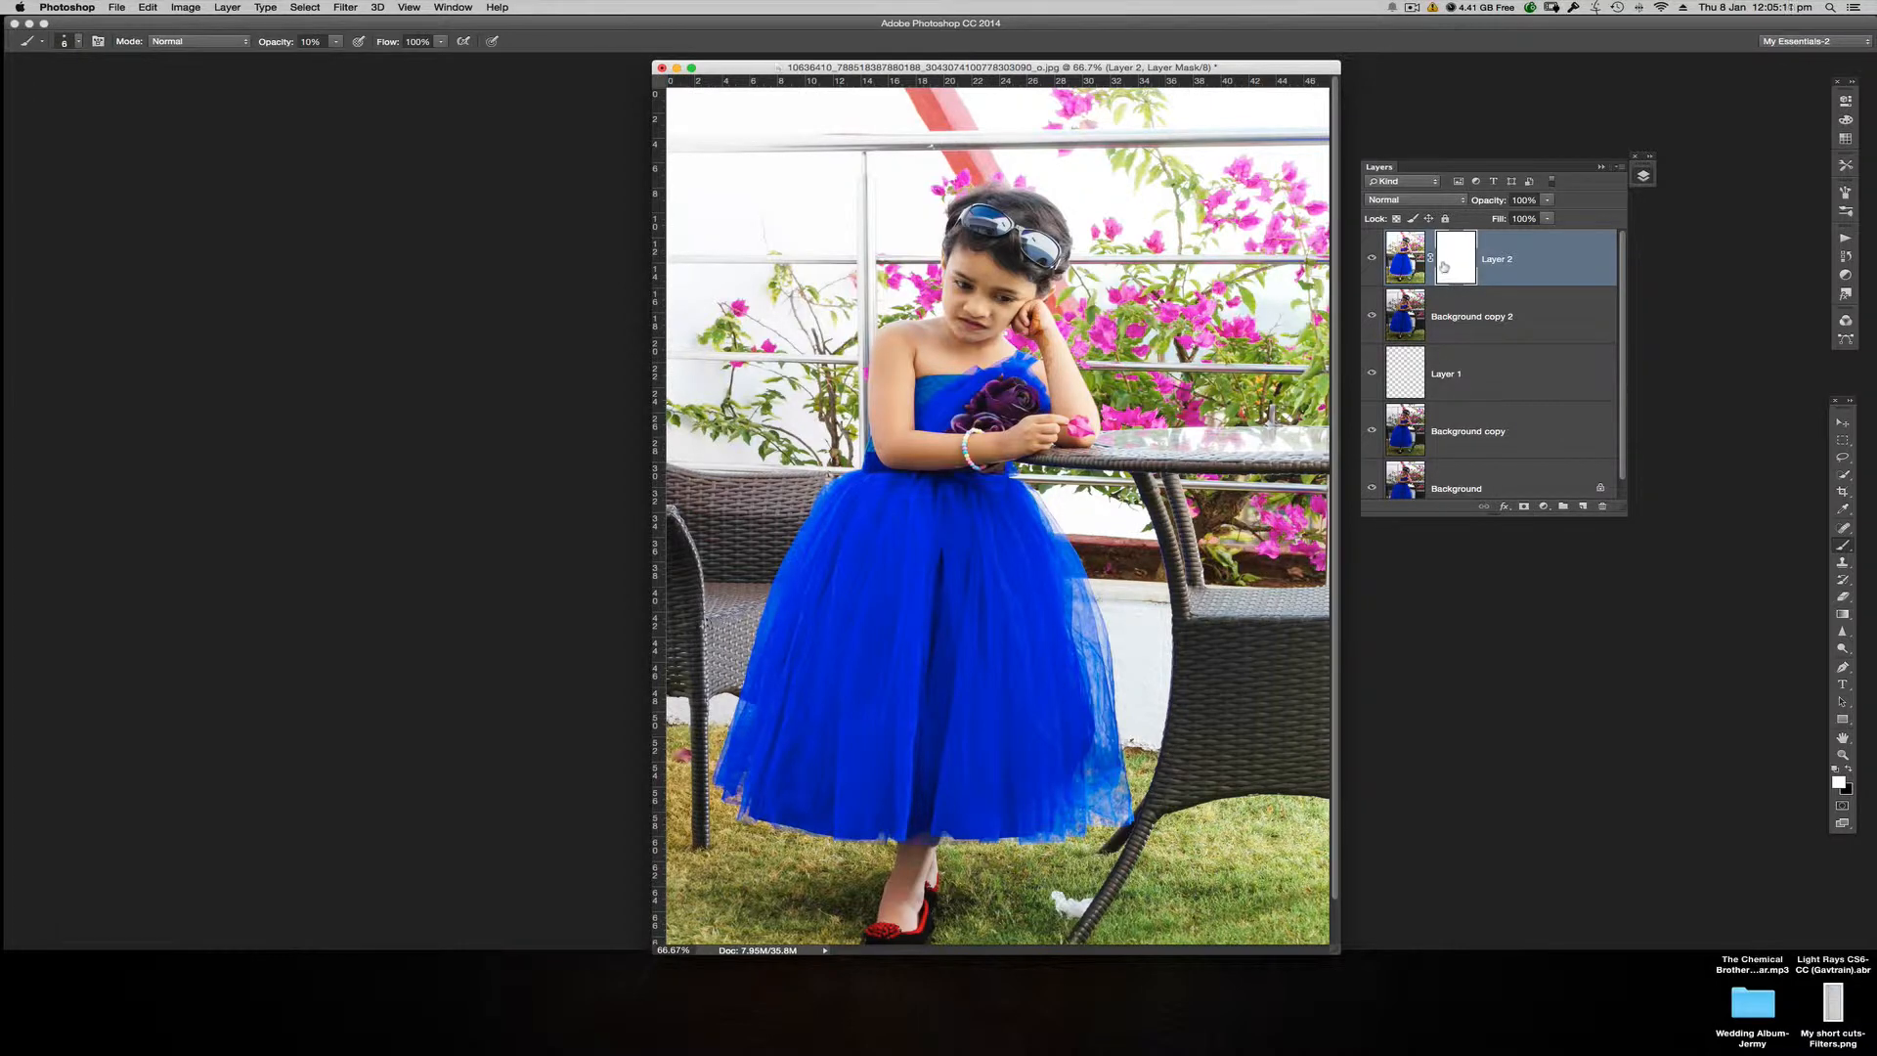
{"action": "left_click_drag", "start_coordinate": [1444, 267], "coordinate": [1603, 506]}
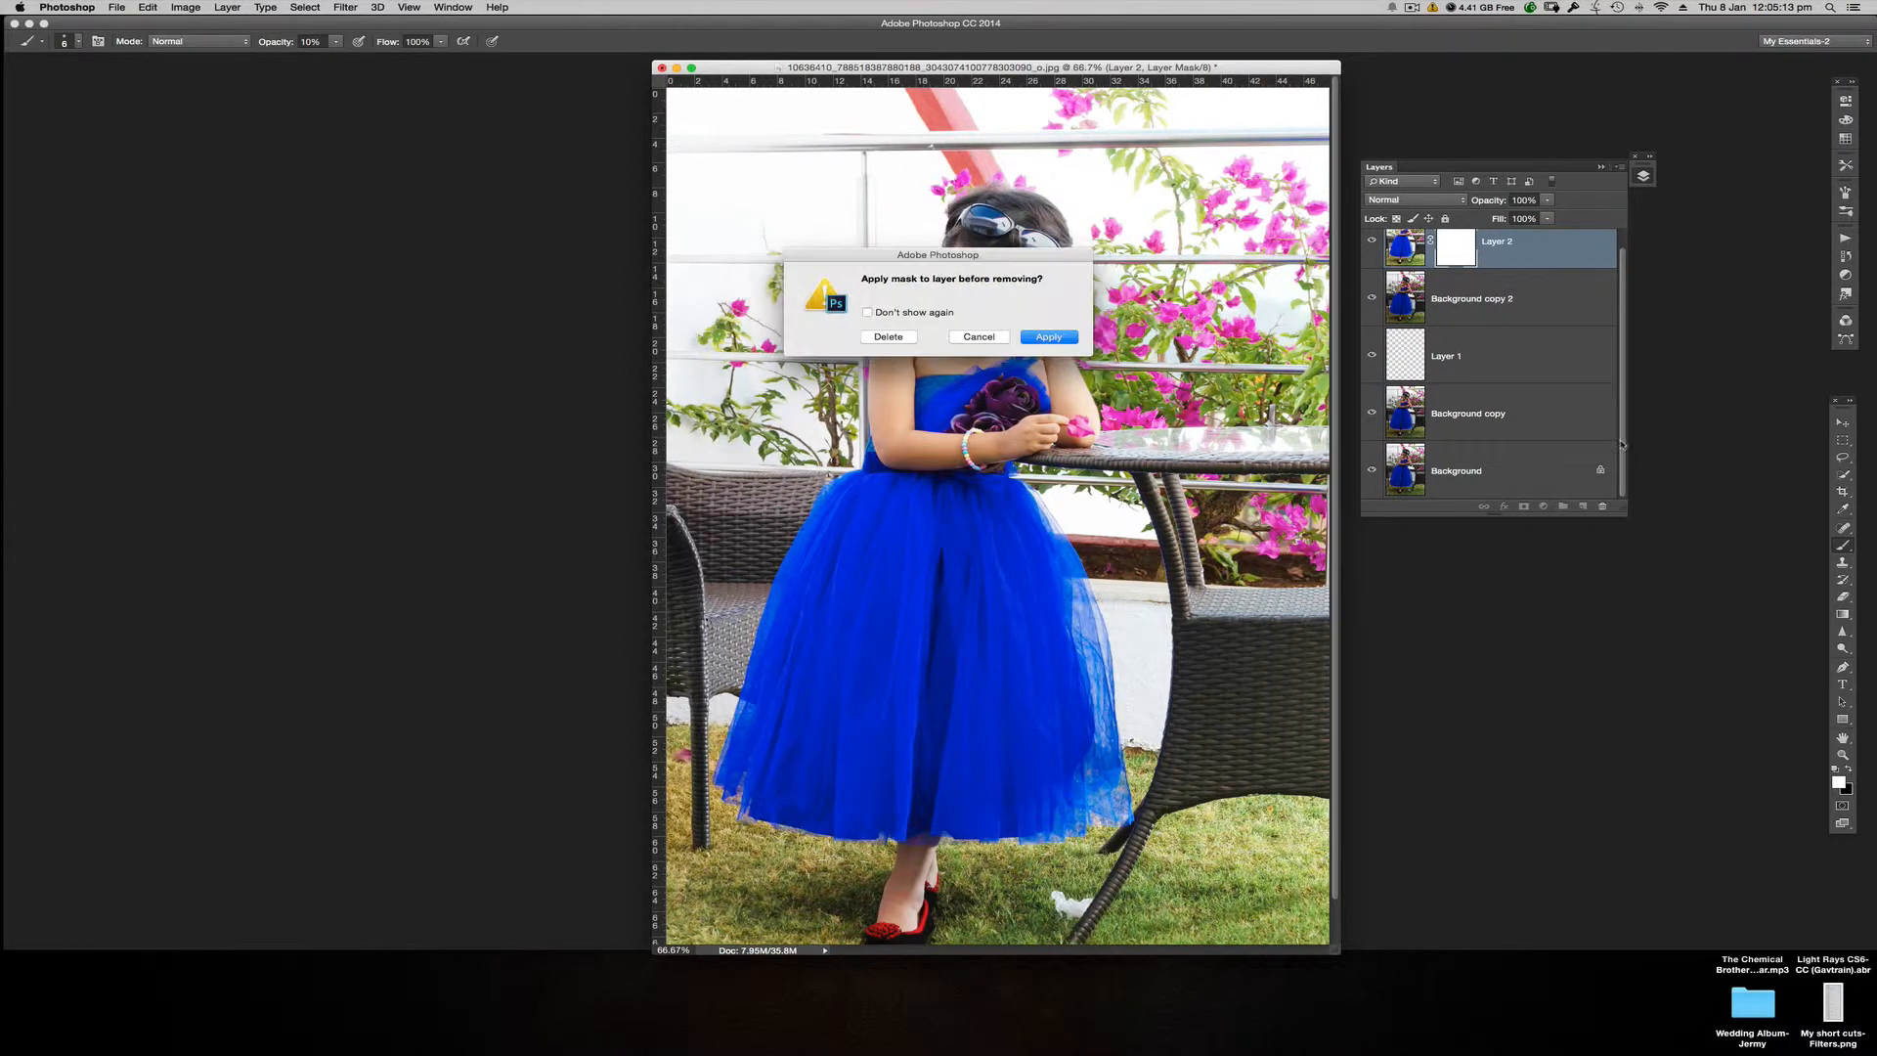
{"action": "left_click", "coordinate": [888, 337]}
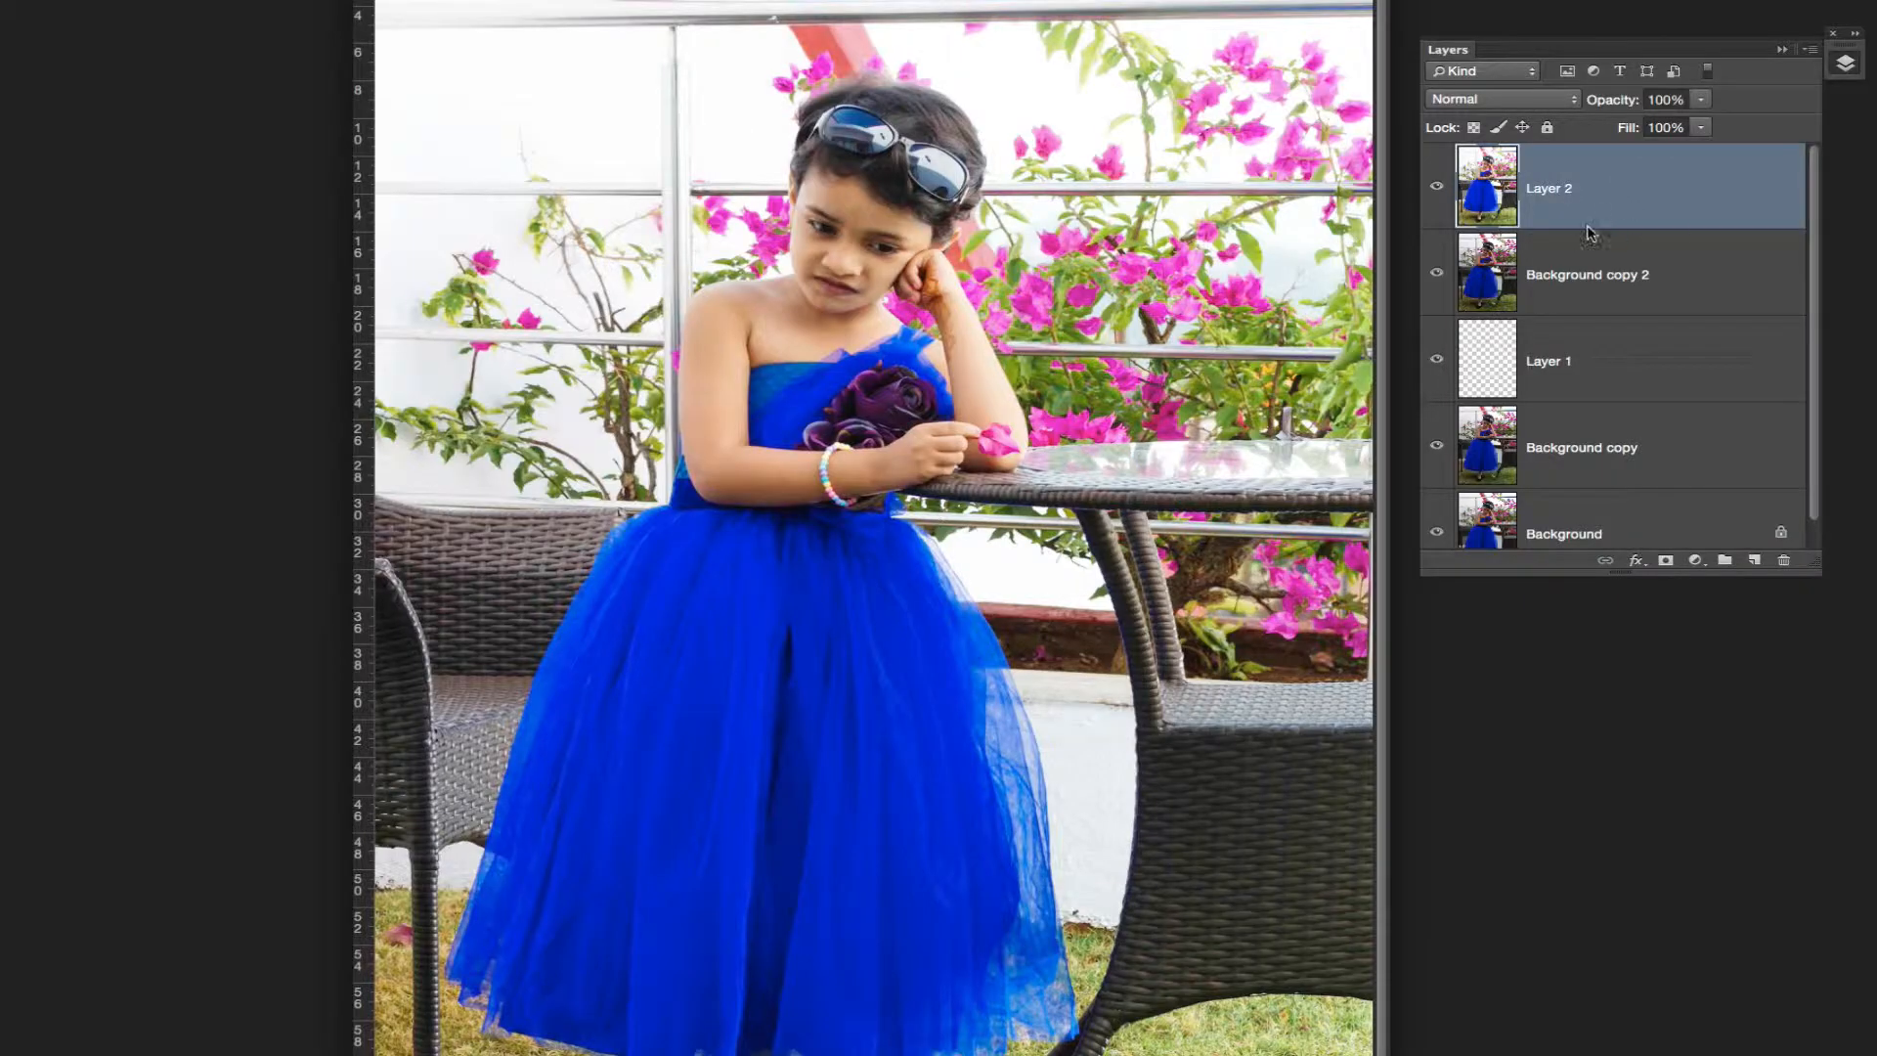
Step: Add a black layer mask to Layer 2 and ready the Gradient tool with a radial foreground-to-transparent gradient
{"action": "left_click", "coordinate": [1665, 564], "text": "alt"}
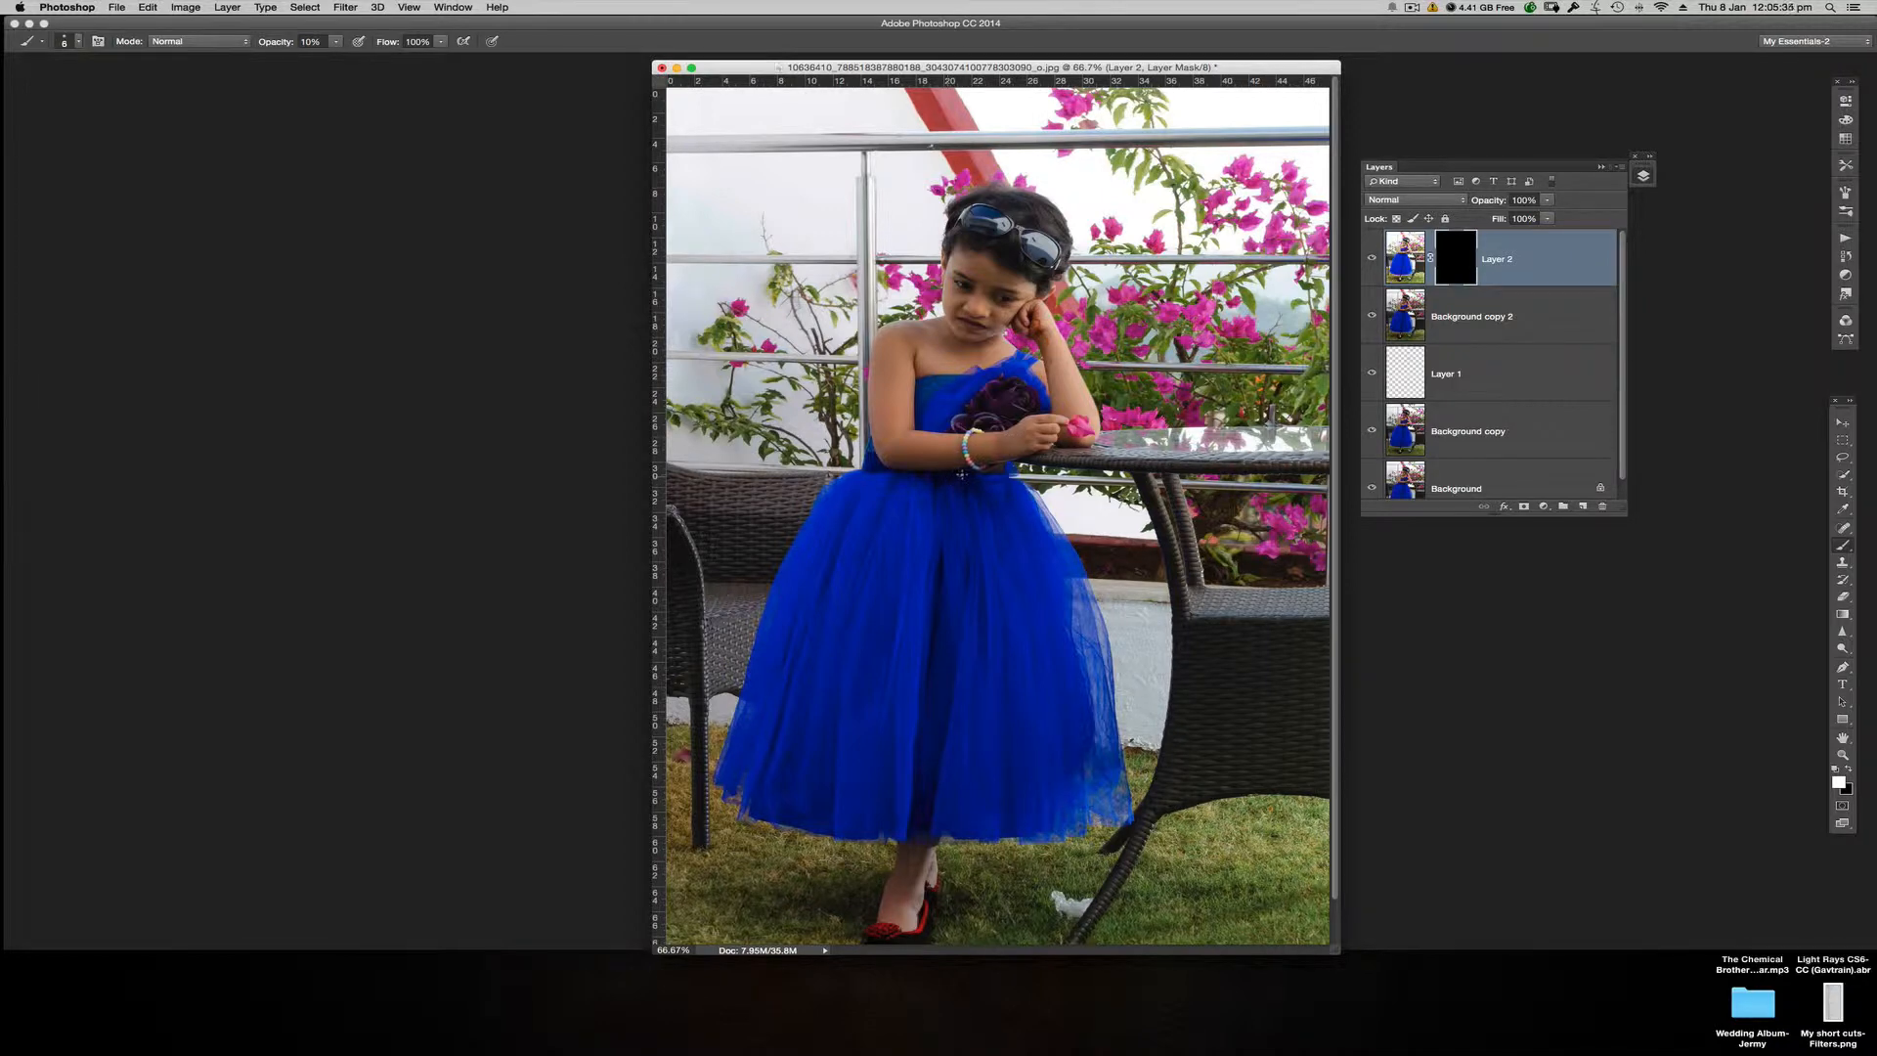
{"action": "key", "text": "g"}
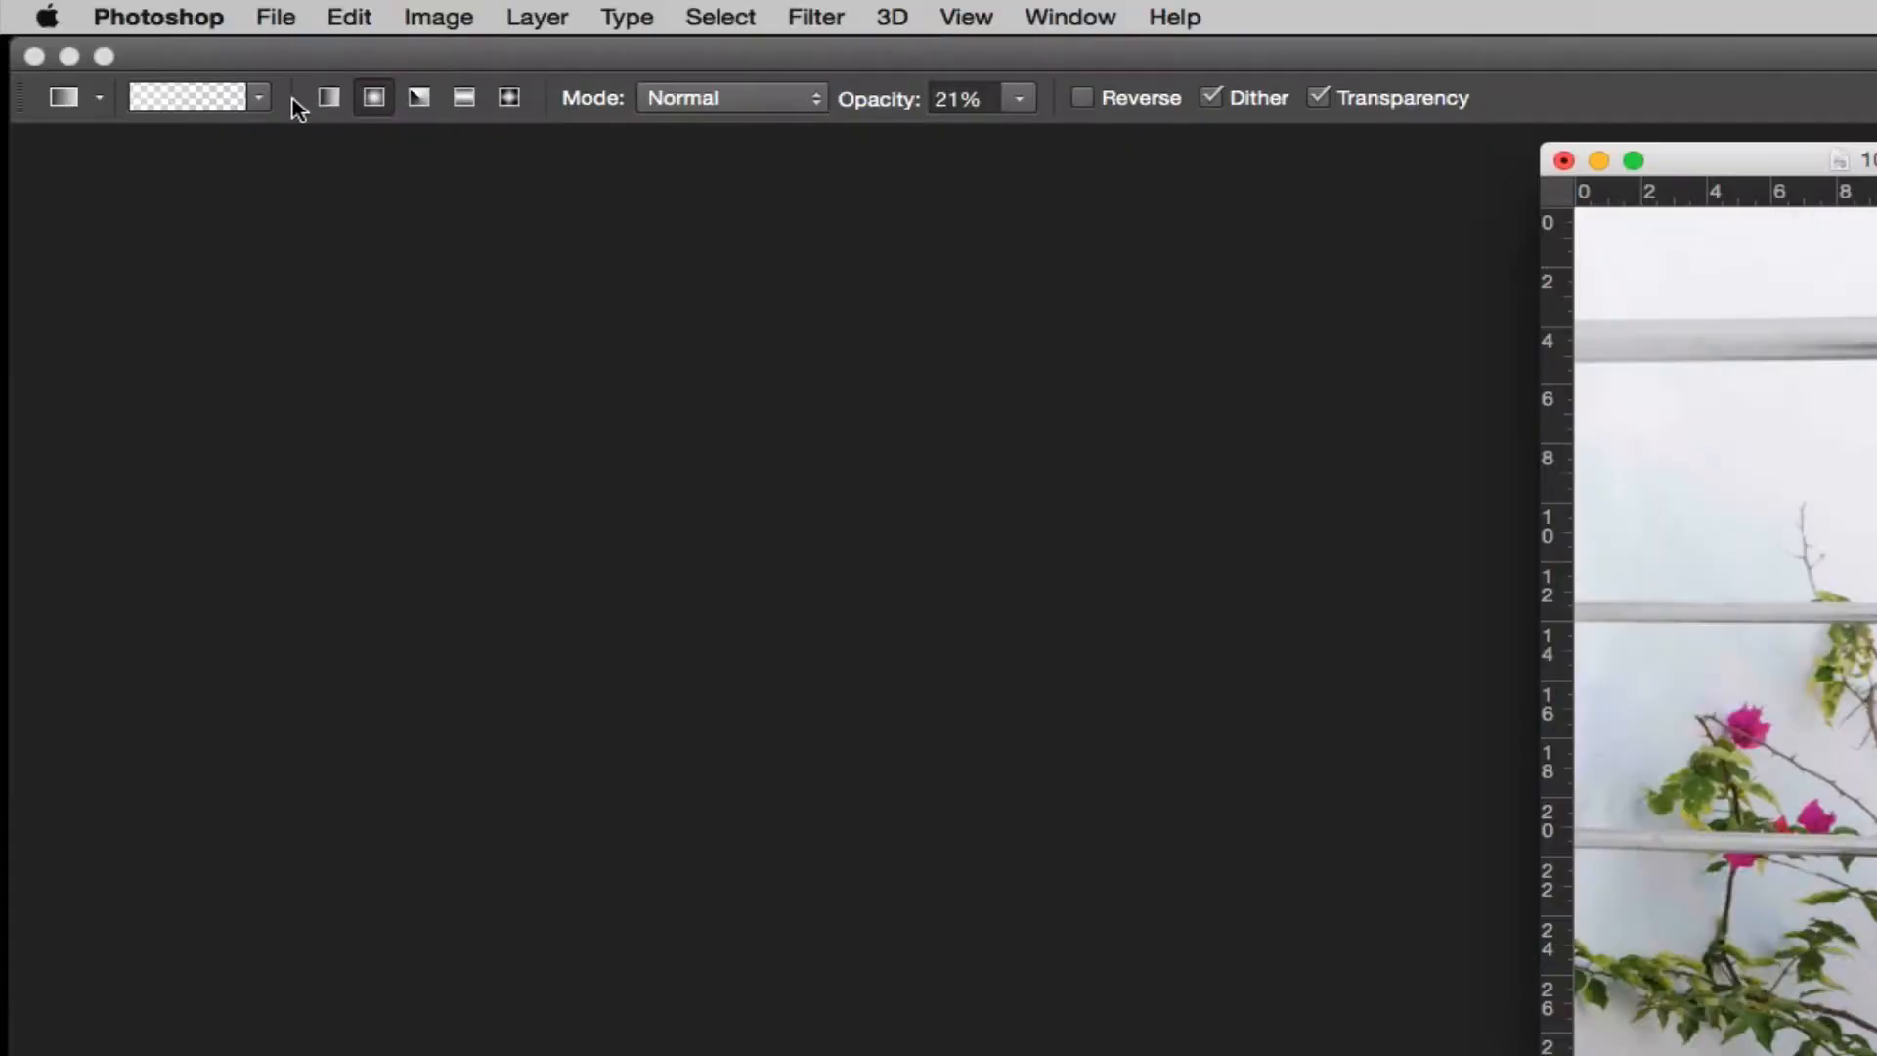
{"action": "left_click", "coordinate": [260, 99]}
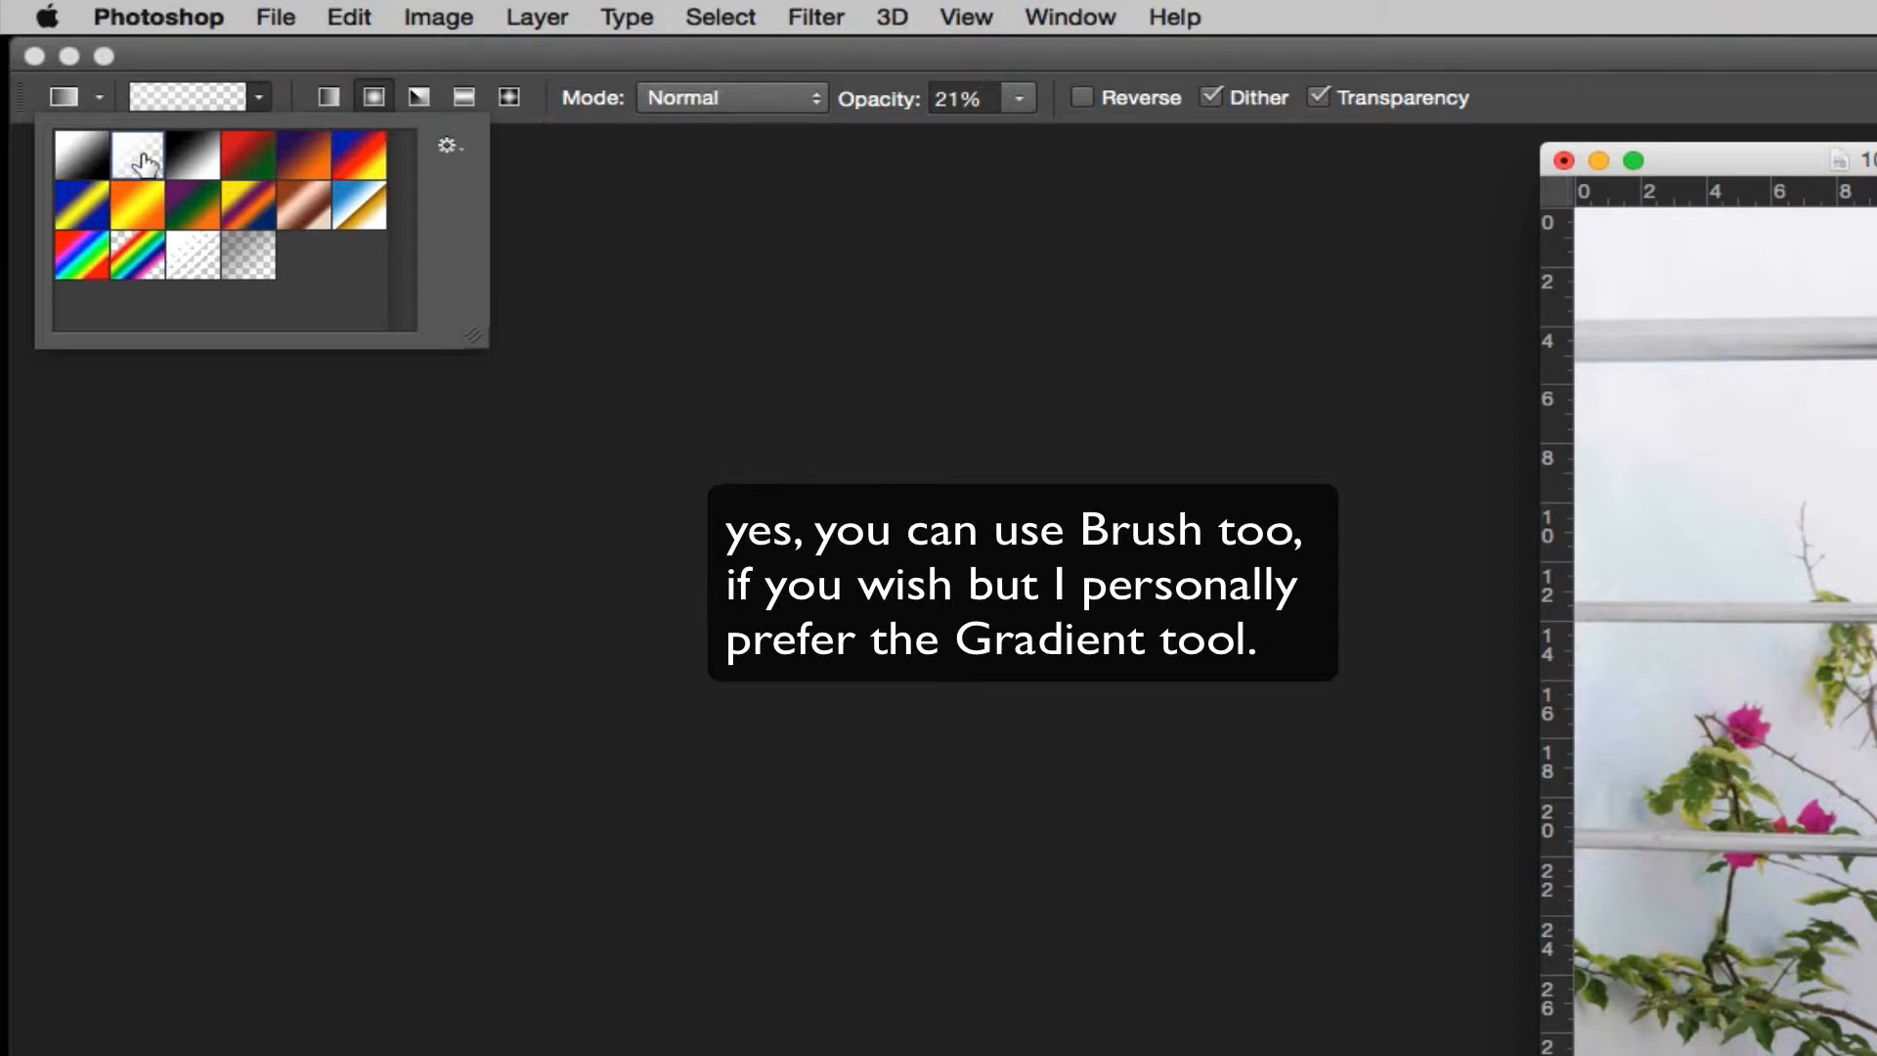
{"action": "left_click", "coordinate": [375, 97]}
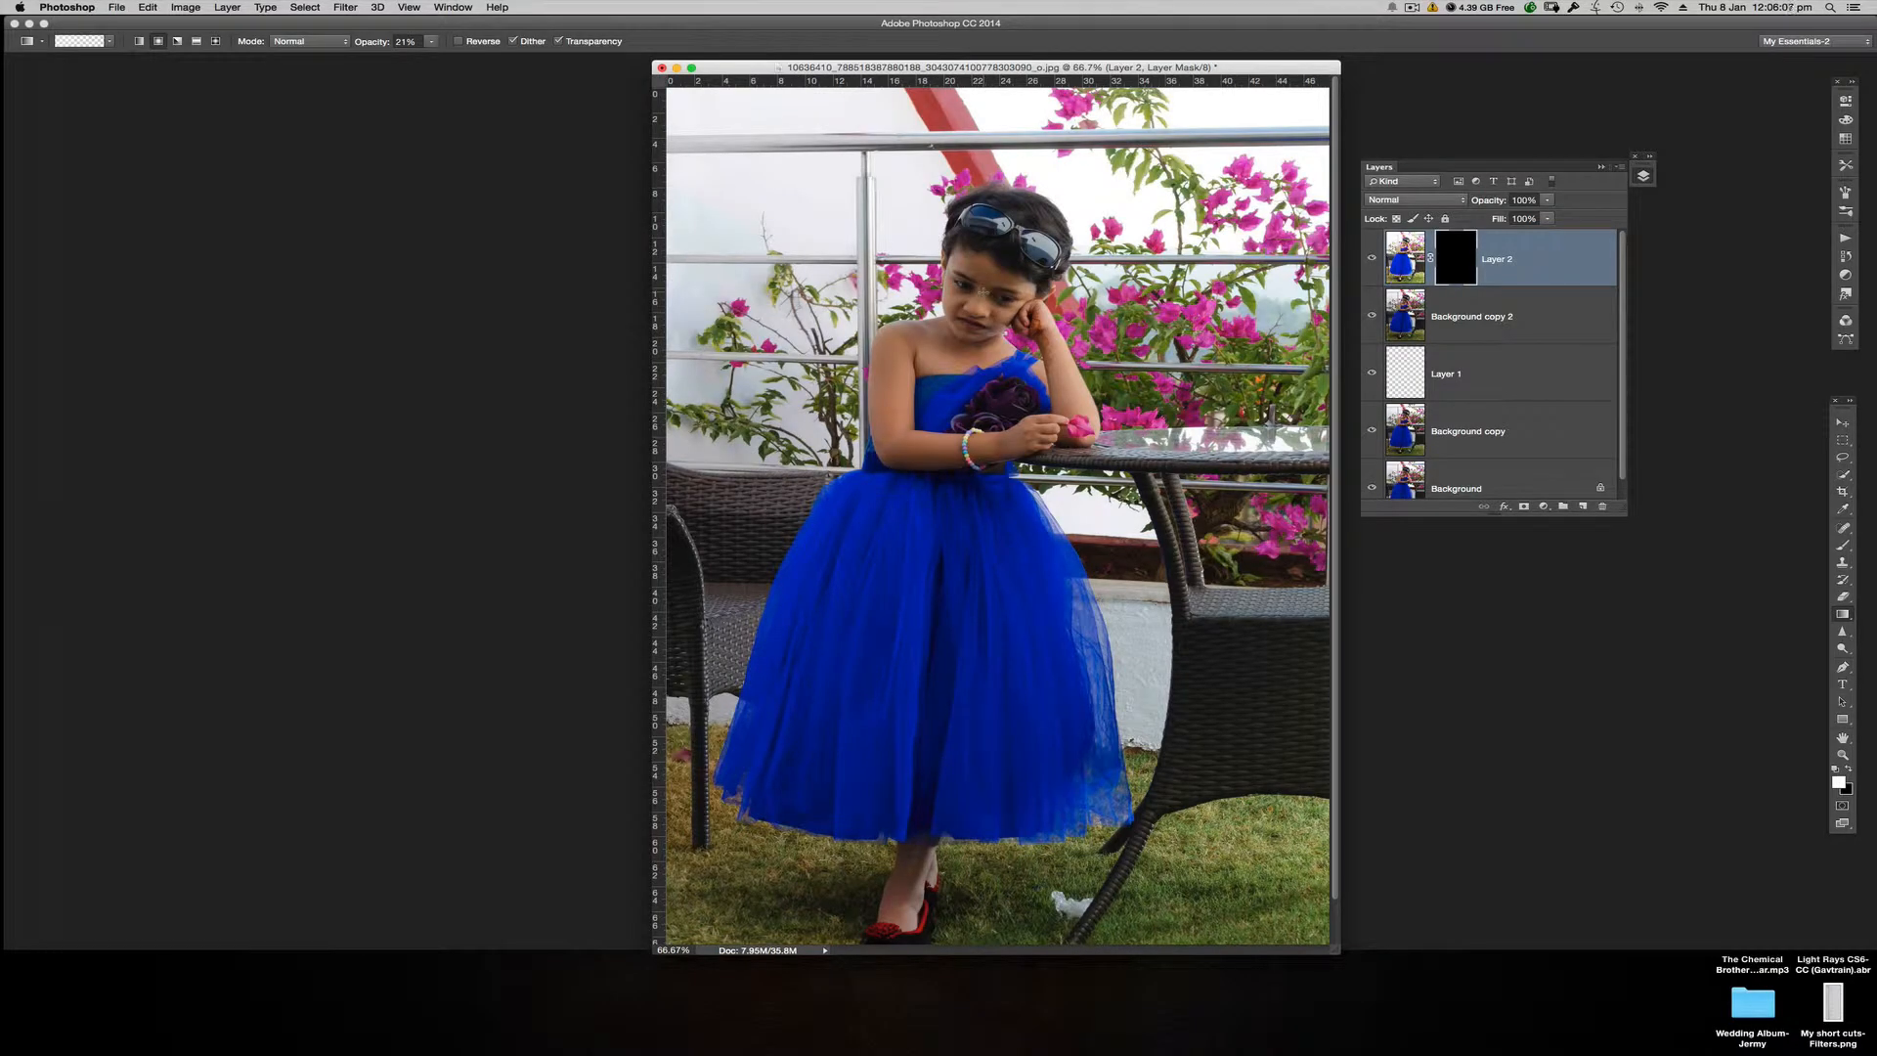
Step: Reveal the brightened Layer 2 on the girl's face with short white radial gradients on its mask
{"action": "key", "text": "super+plus"}
{"action": "key", "text": "super+plus"}
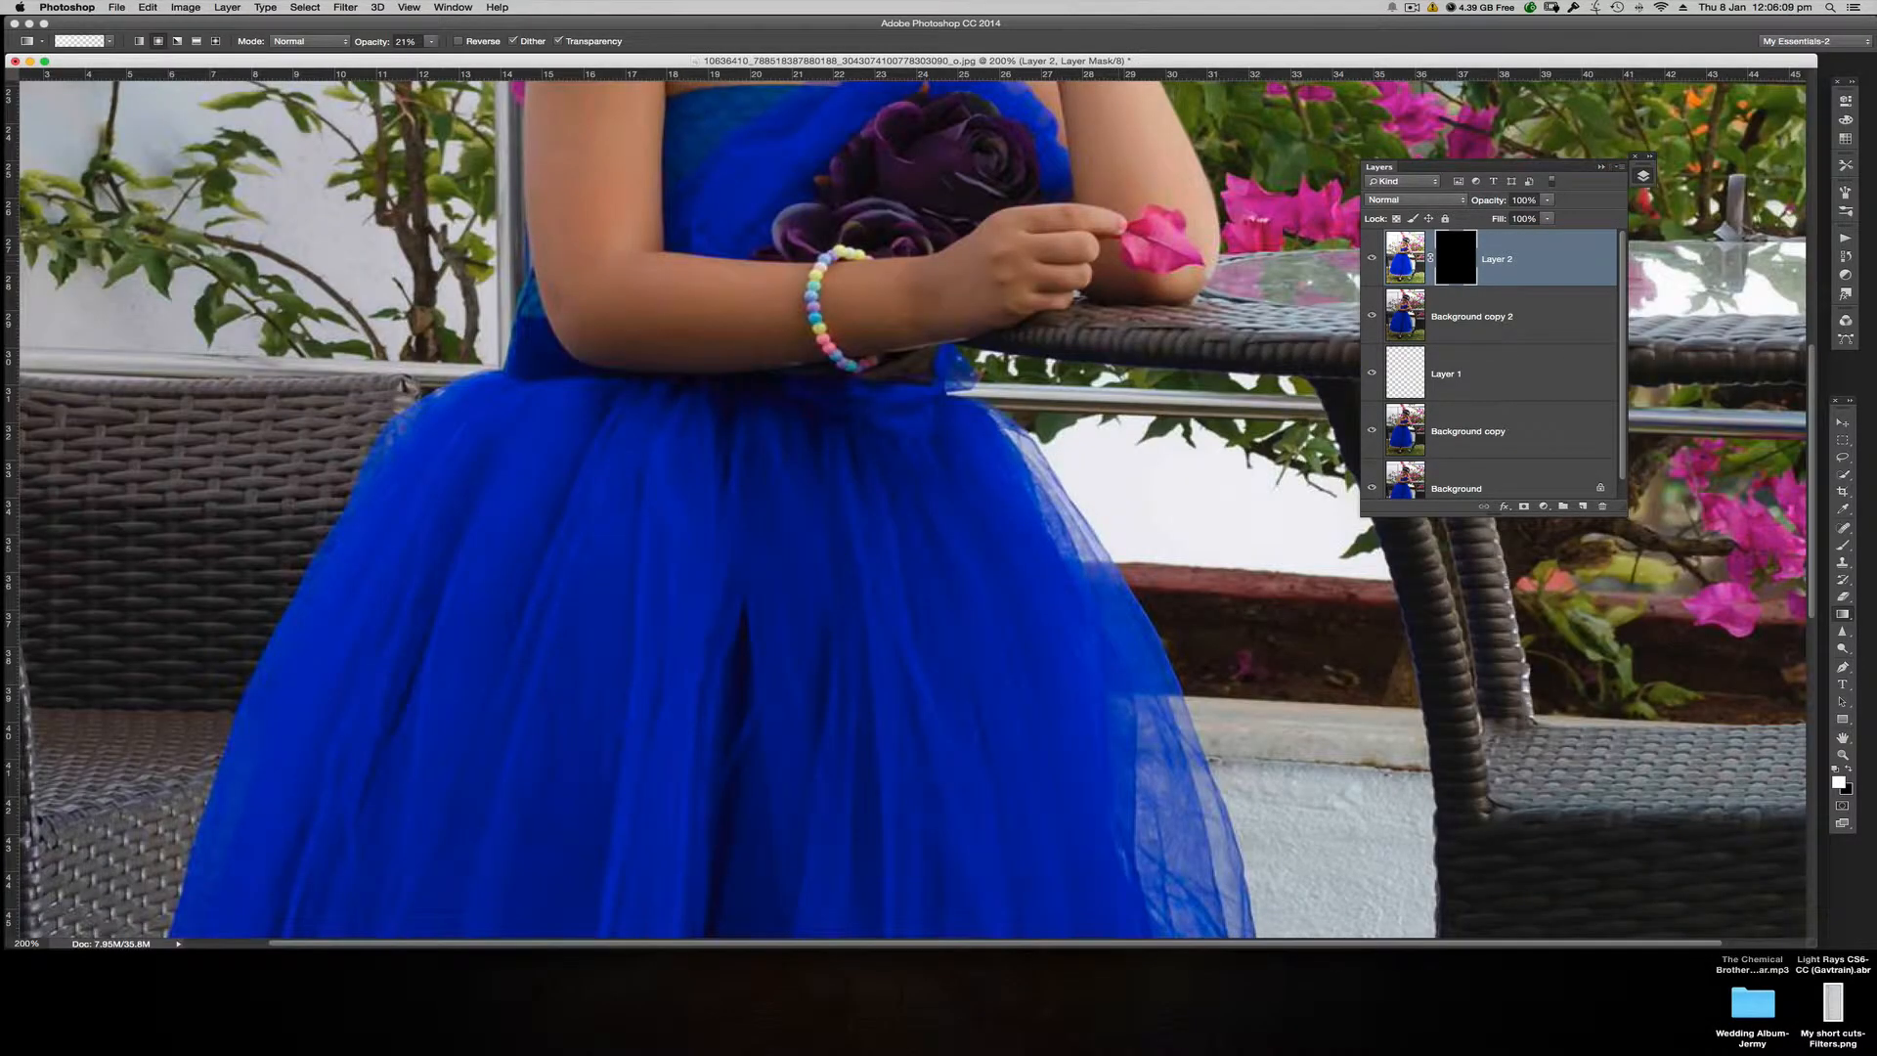
{"action": "left_click_drag", "start_coordinate": [983, 243], "coordinate": [1035, 661]}
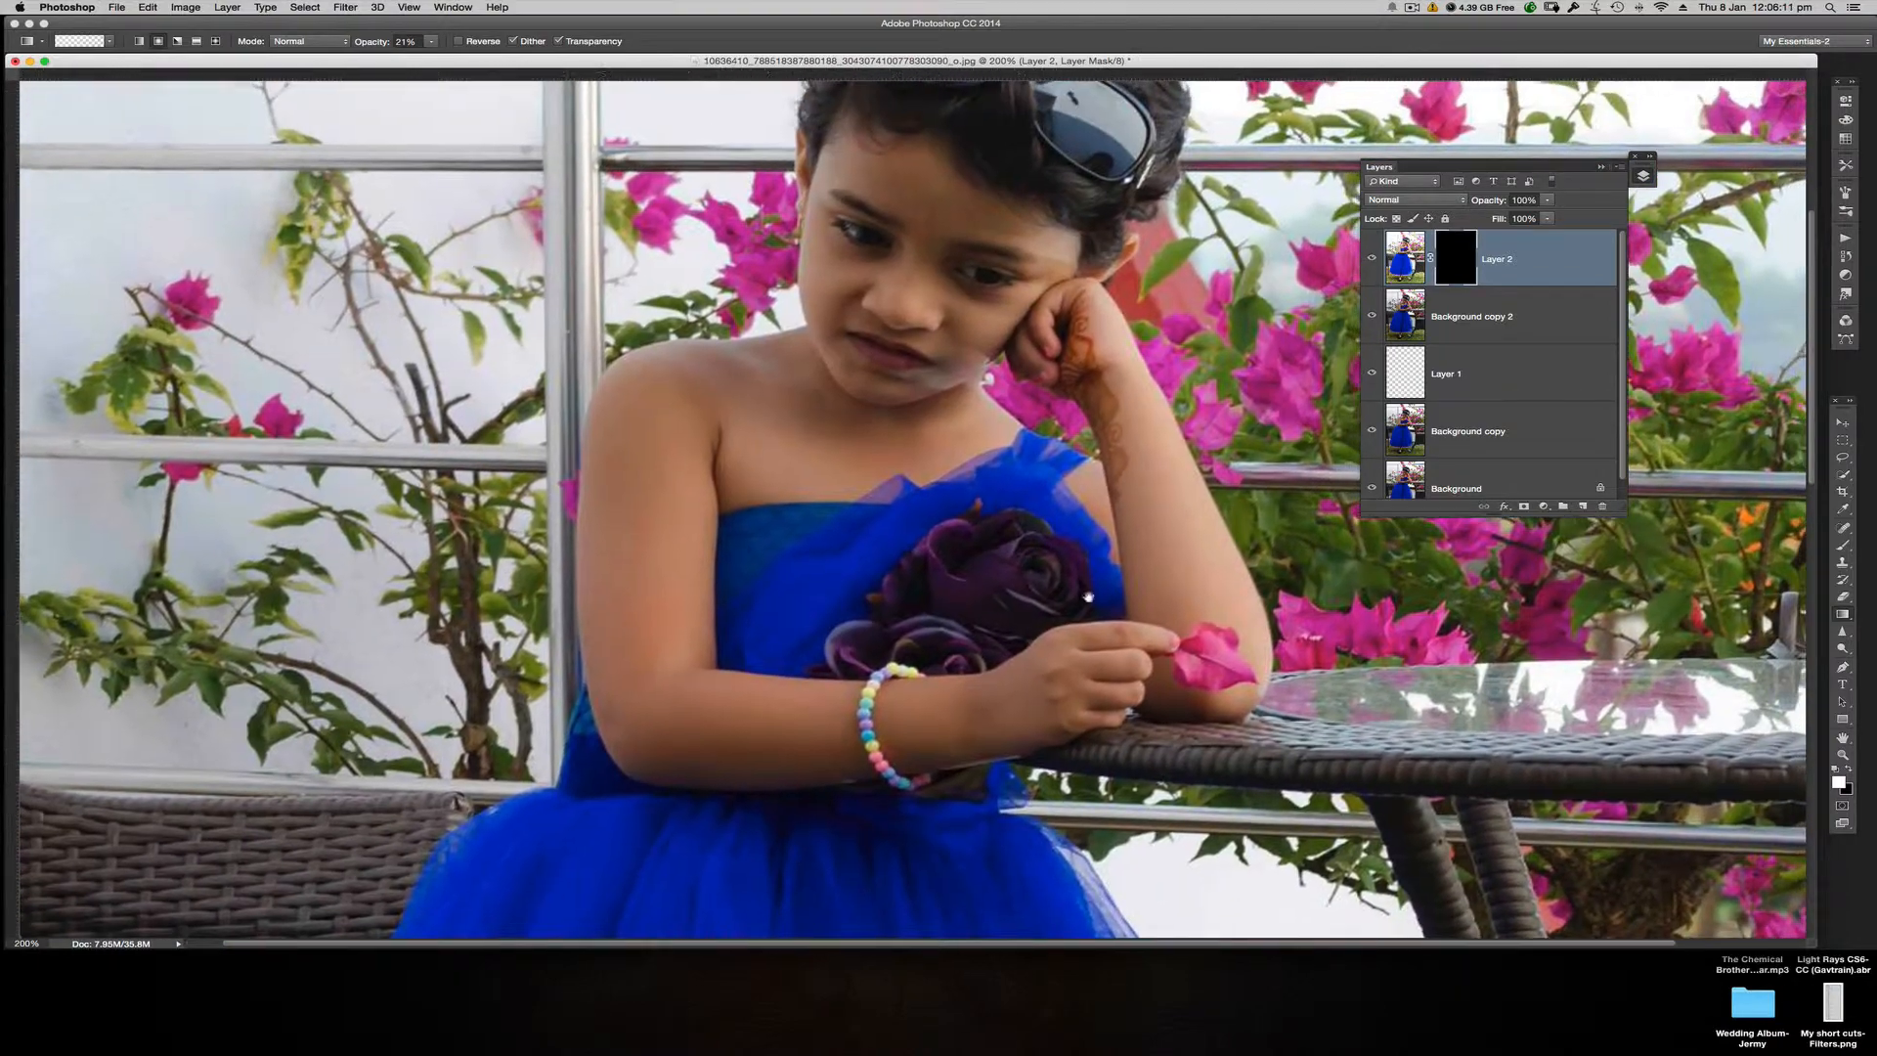
{"action": "key", "text": "super+minus"}
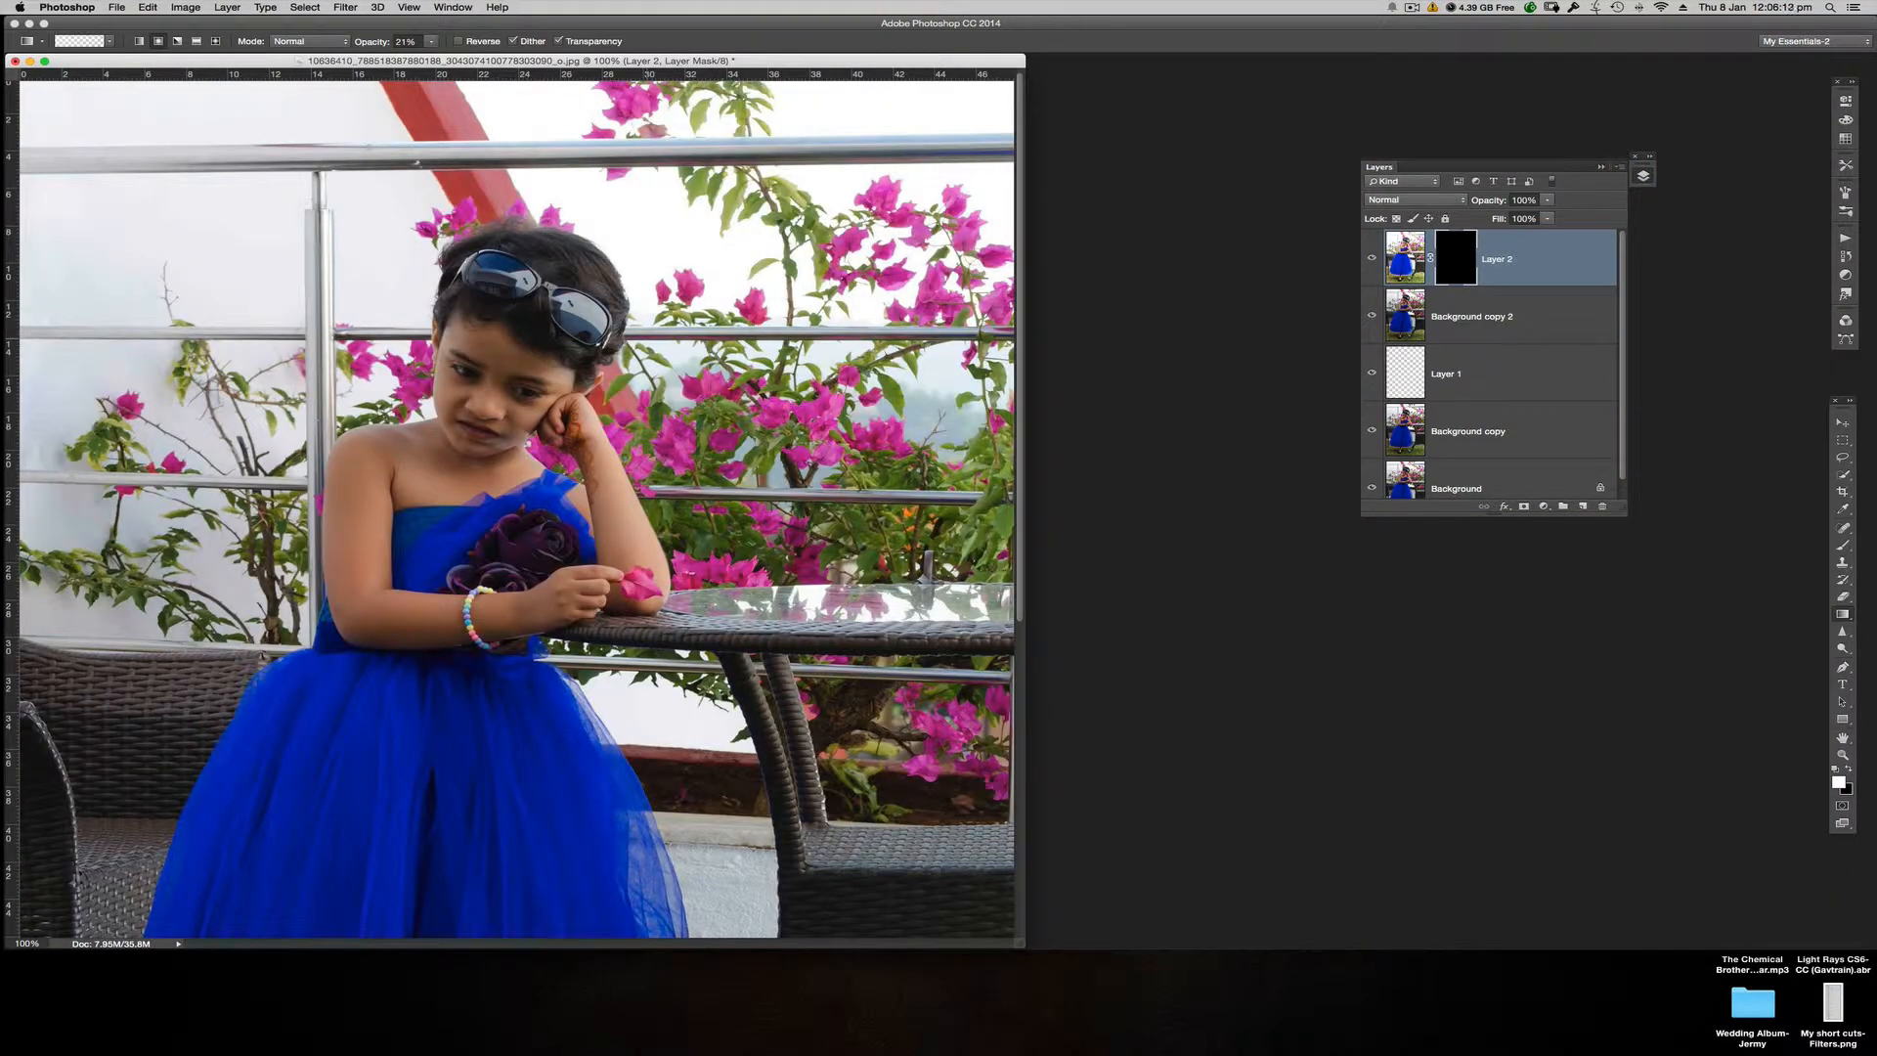
{"action": "left_click_drag", "start_coordinate": [726, 61], "coordinate": [1173, 66]}
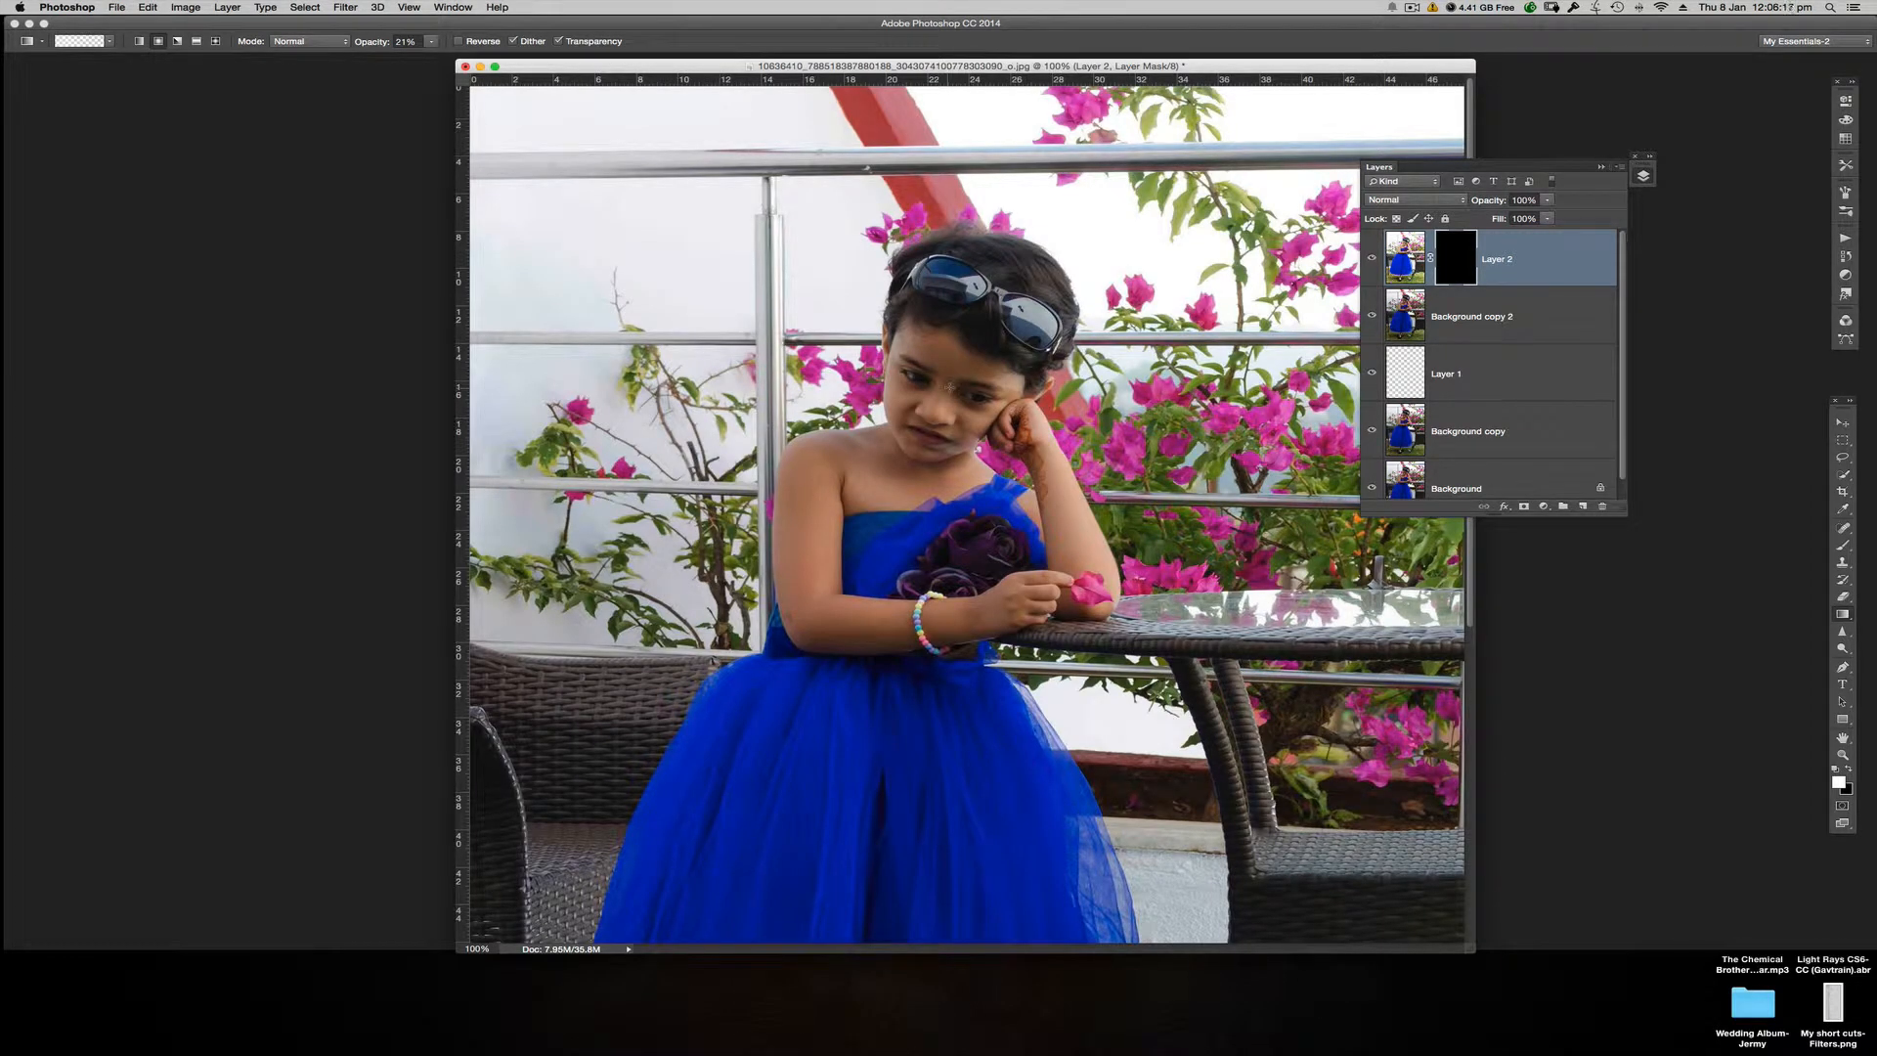
{"action": "left_click_drag", "start_coordinate": [950, 389], "coordinate": [946, 431]}
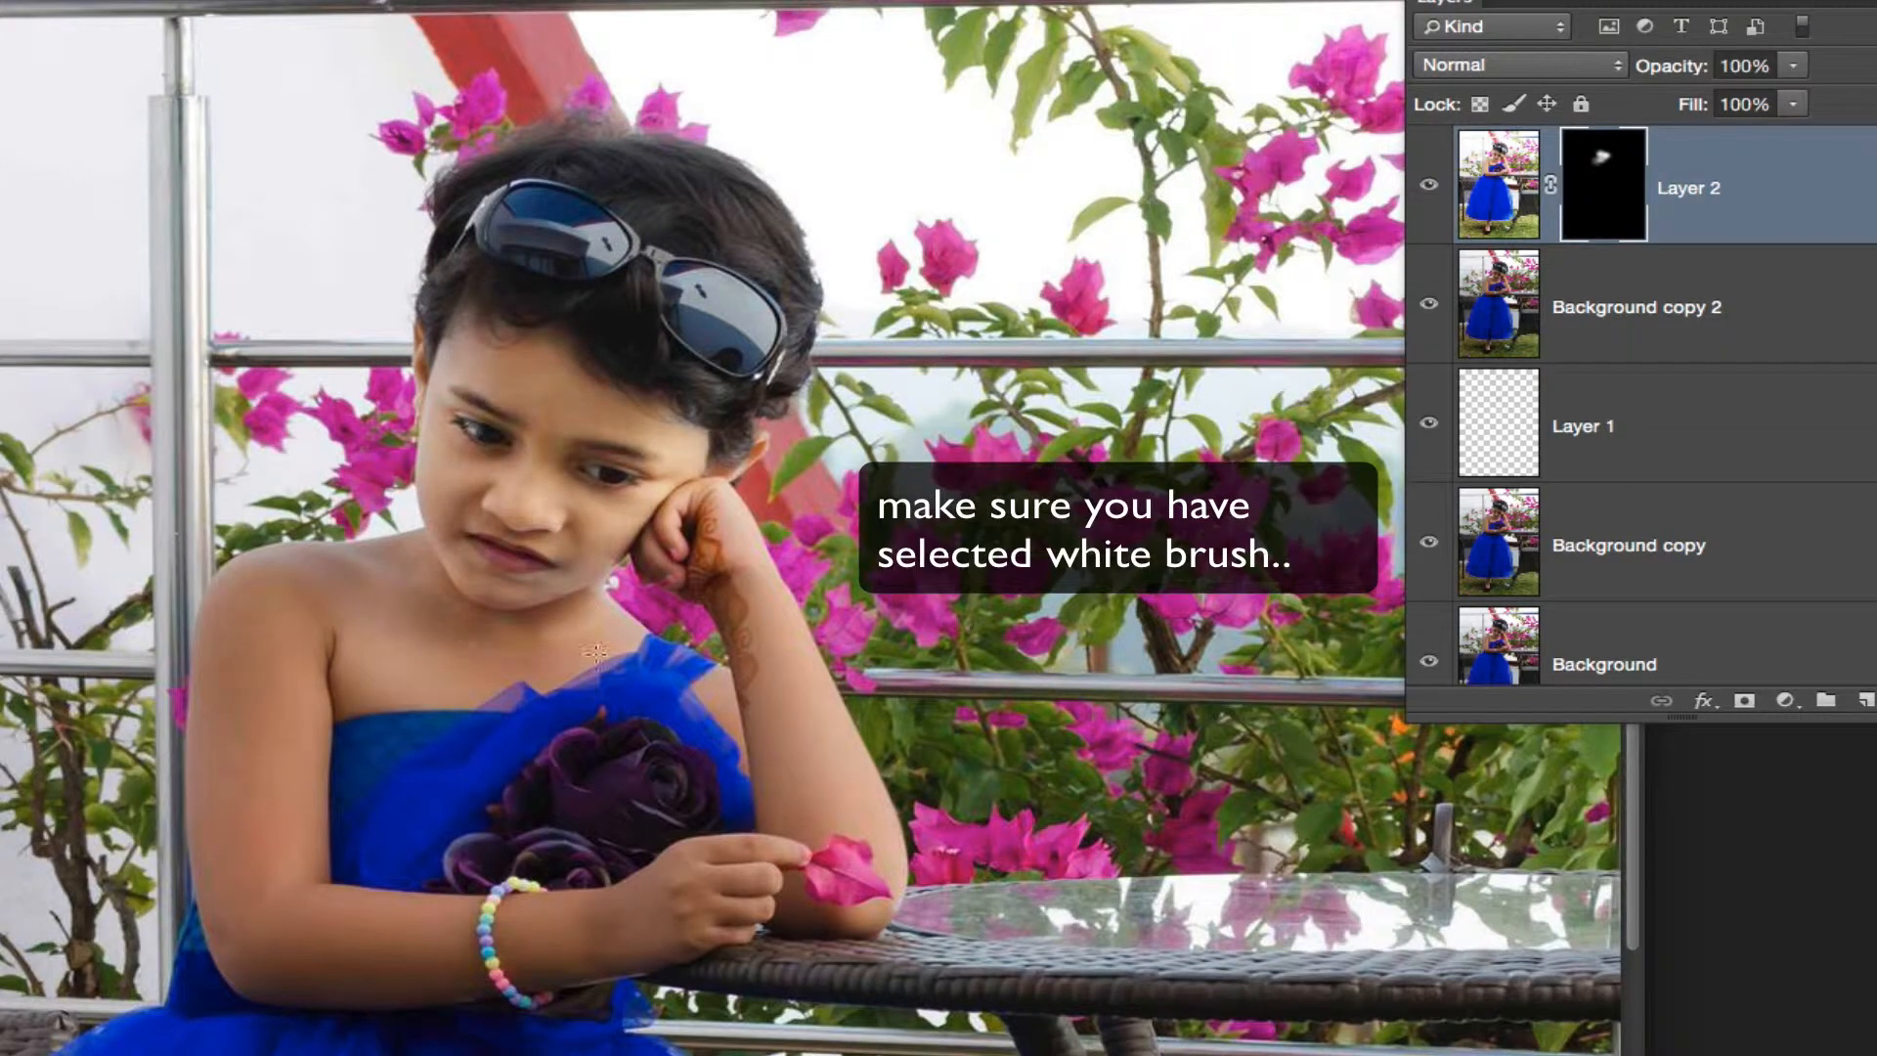
Step: Reveal the brightened Layer 2 on the girl's shoulders, arms and face with further white radial gradients on its mask
{"action": "mouse_move", "coordinate": [266, 670]}
{"action": "left_mouse_down"}
{"action": "mouse_move", "coordinate": [240, 837]}
{"action": "mouse_move", "coordinate": [256, 935]}
{"action": "mouse_move", "coordinate": [450, 980]}
{"action": "mouse_move", "coordinate": [540, 898]}
{"action": "left_mouse_up"}
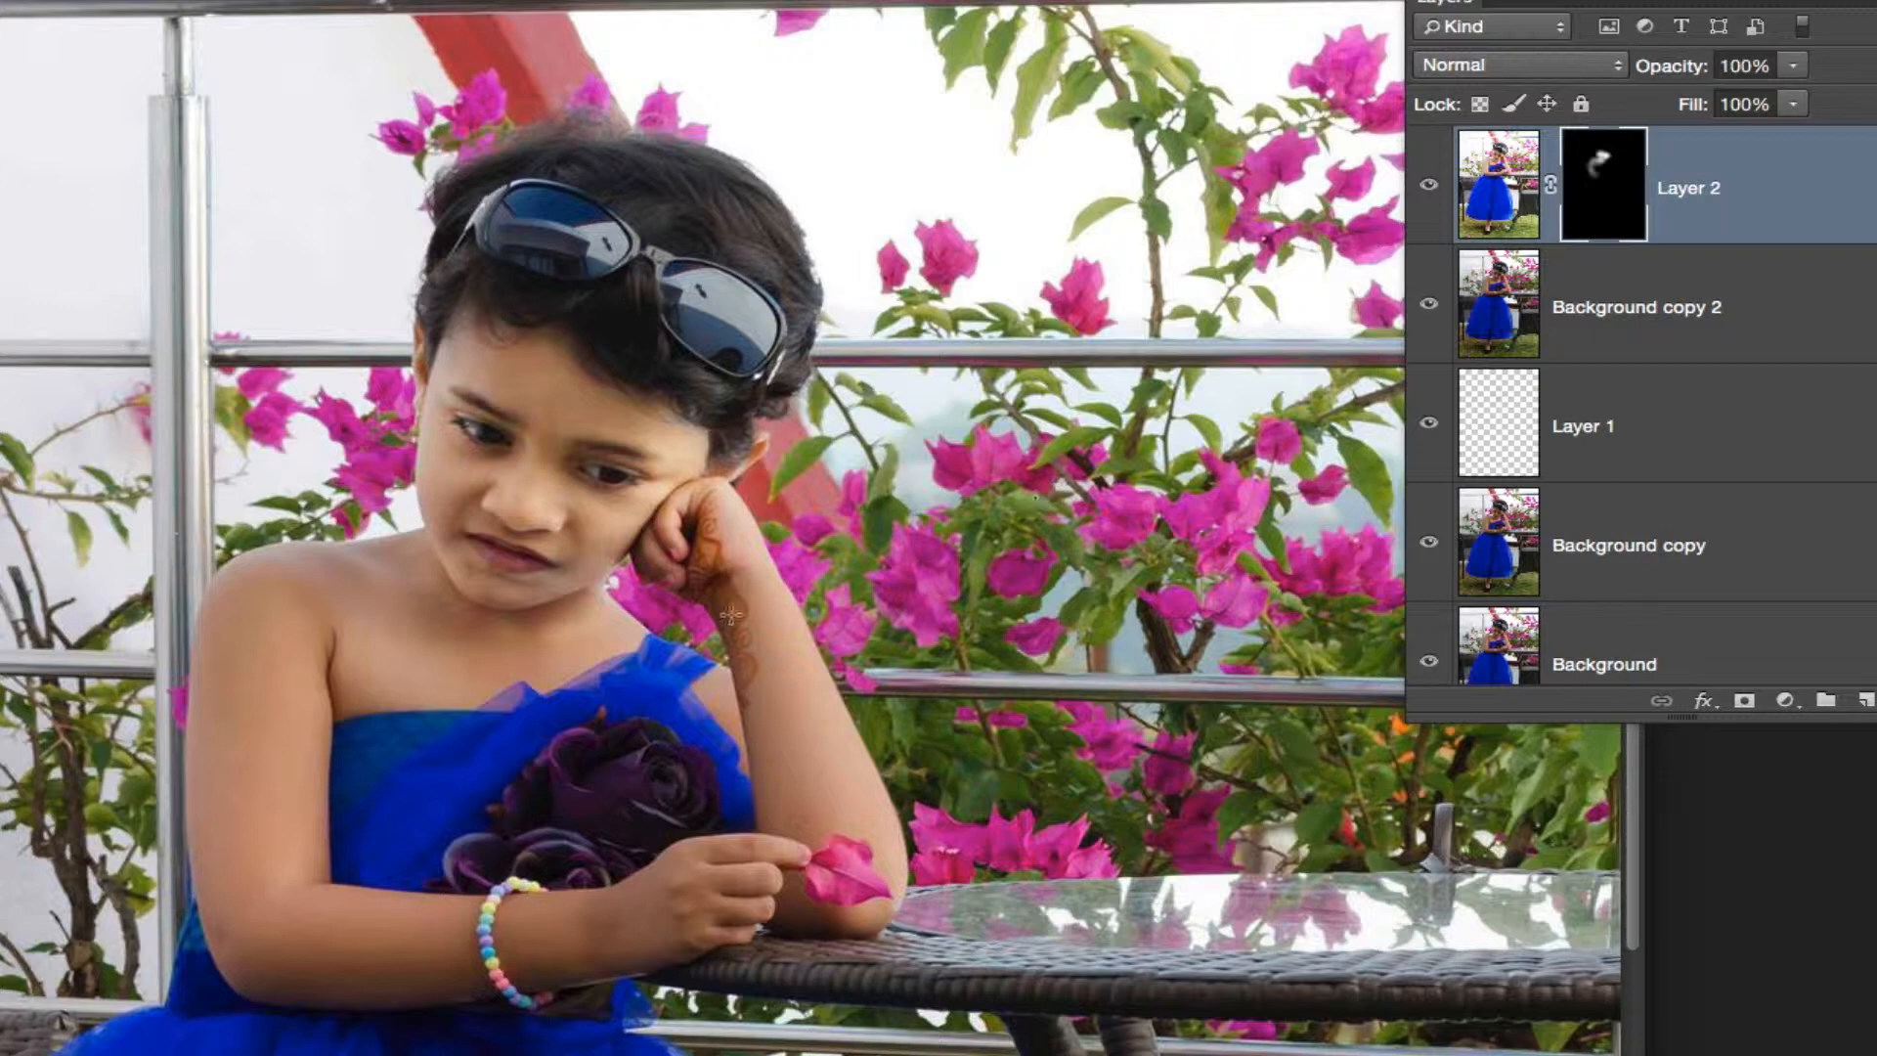
{"action": "left_click_drag", "start_coordinate": [583, 333], "coordinate": [656, 390]}
{"action": "left_click_drag", "start_coordinate": [606, 305], "coordinate": [648, 372]}
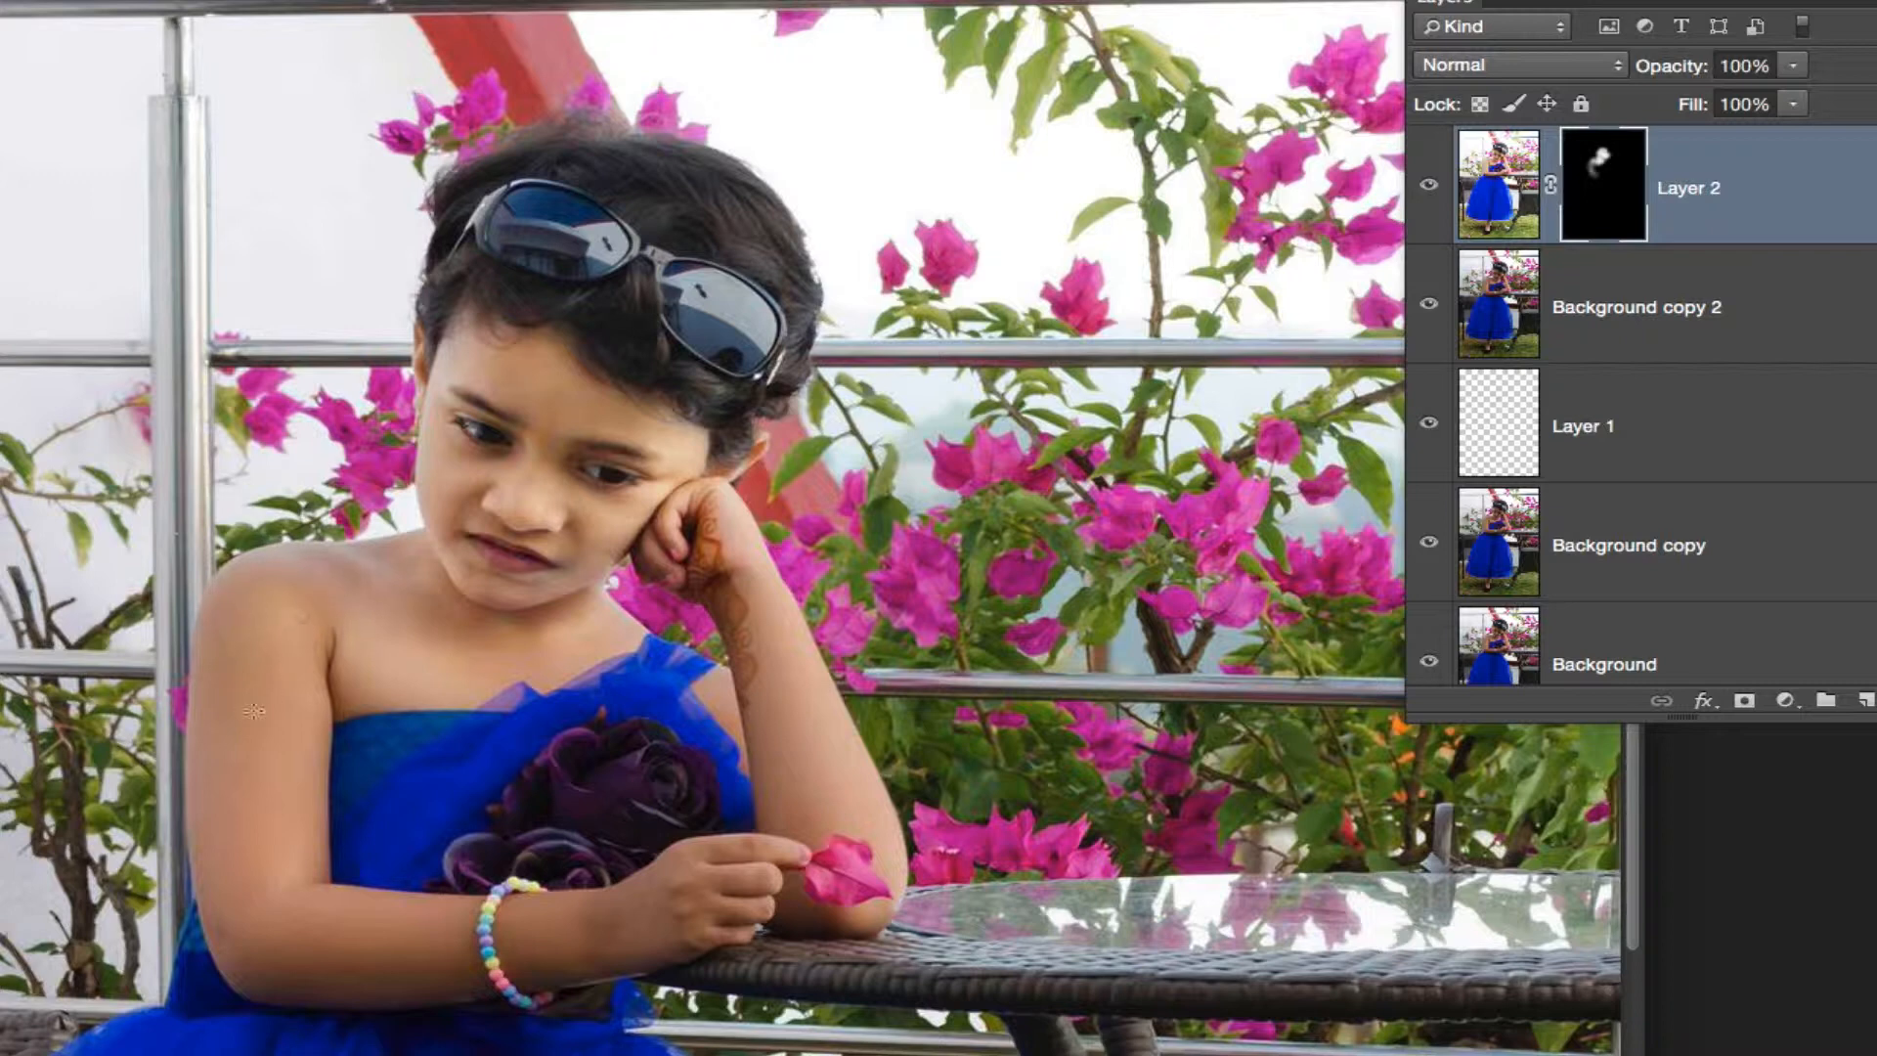
{"action": "mouse_move", "coordinate": [223, 732]}
{"action": "left_mouse_down"}
{"action": "mouse_move", "coordinate": [280, 837]}
{"action": "mouse_move", "coordinate": [281, 898]}
{"action": "mouse_move", "coordinate": [258, 857]}
{"action": "mouse_move", "coordinate": [282, 930]}
{"action": "mouse_move", "coordinate": [323, 980]}
{"action": "mouse_move", "coordinate": [289, 945]}
{"action": "mouse_move", "coordinate": [445, 995]}
{"action": "mouse_move", "coordinate": [463, 974]}
{"action": "mouse_move", "coordinate": [606, 961]}
{"action": "mouse_move", "coordinate": [492, 963]}
{"action": "mouse_move", "coordinate": [678, 915]}
{"action": "left_mouse_up"}
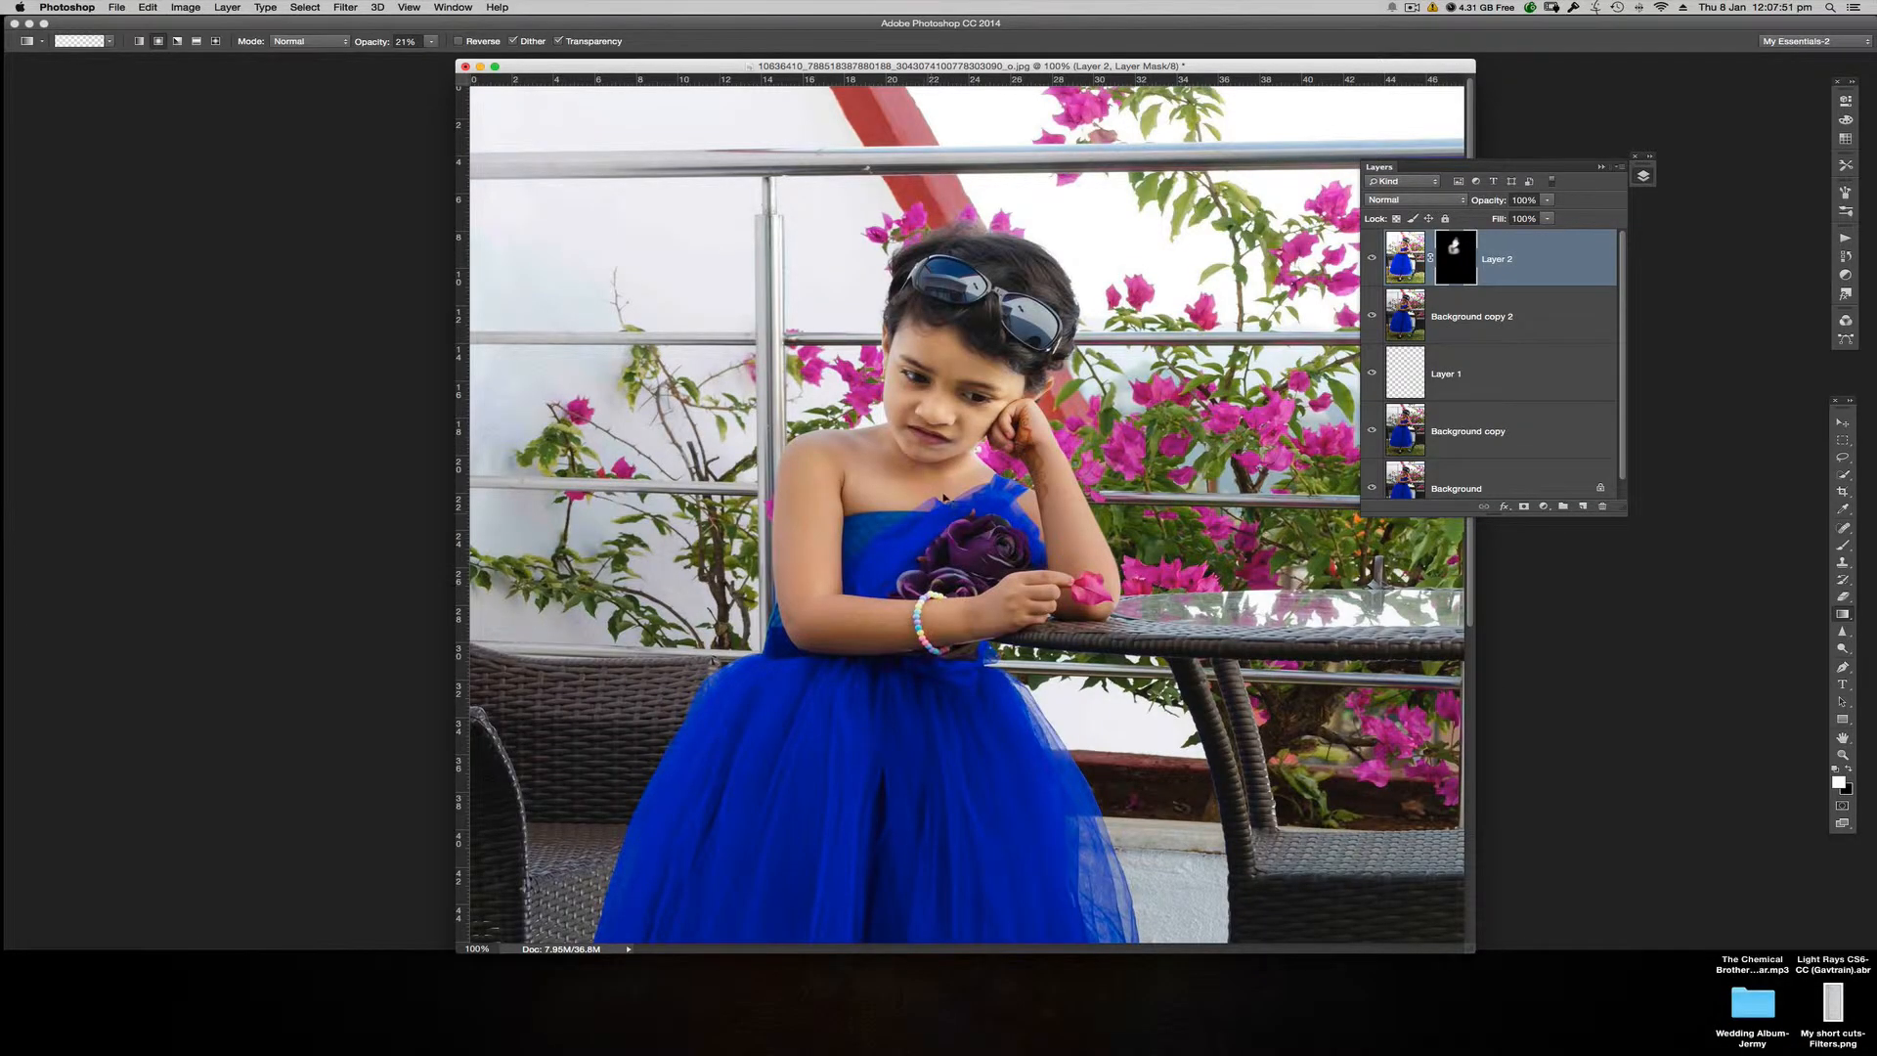
Step: Reveal the brightened Layer 2 across the blue dress skirt with white radial gradients at 21% opacity on its mask
{"action": "key", "text": "super+minus"}
{"action": "left_click_drag", "start_coordinate": [999, 56], "coordinate": [1183, 71]}
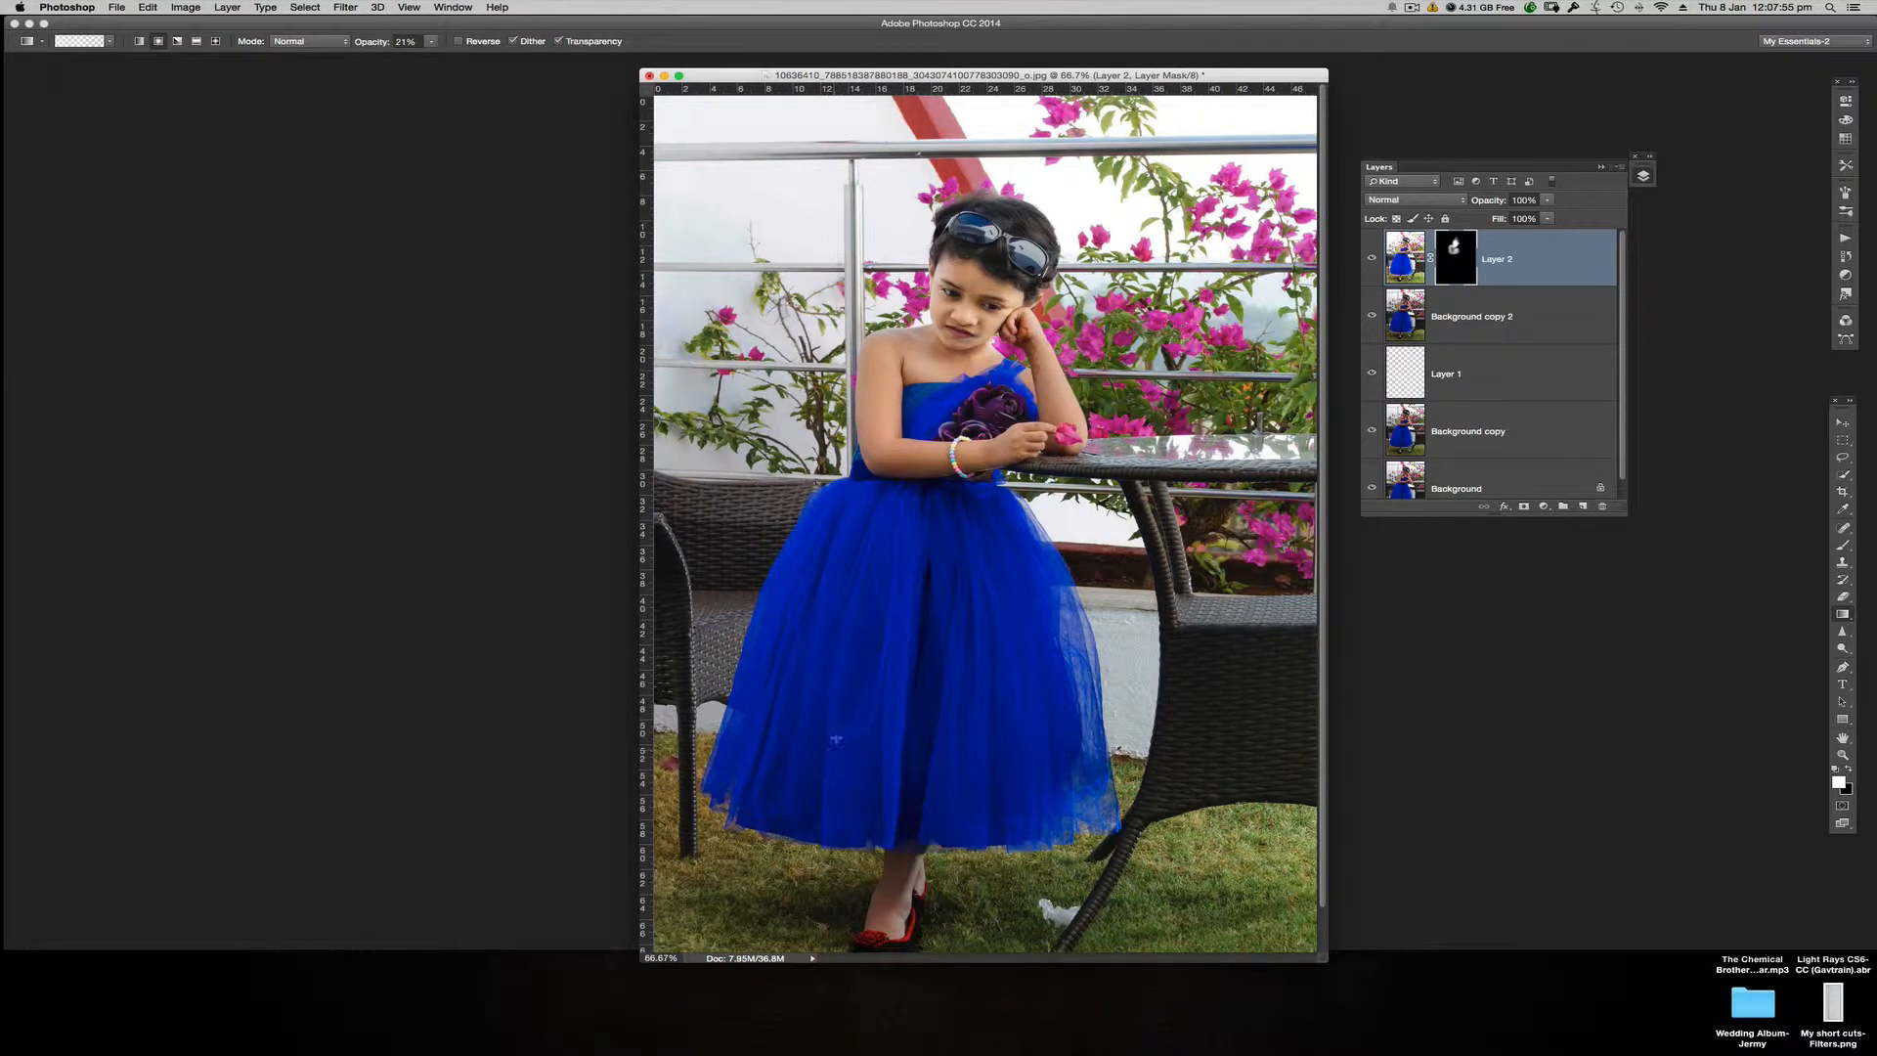
{"action": "left_click_drag", "start_coordinate": [836, 736], "coordinate": [890, 590]}
{"action": "mouse_move", "coordinate": [818, 745]}
{"action": "left_mouse_down"}
{"action": "mouse_move", "coordinate": [864, 625]}
{"action": "mouse_move", "coordinate": [834, 683]}
{"action": "left_mouse_up"}
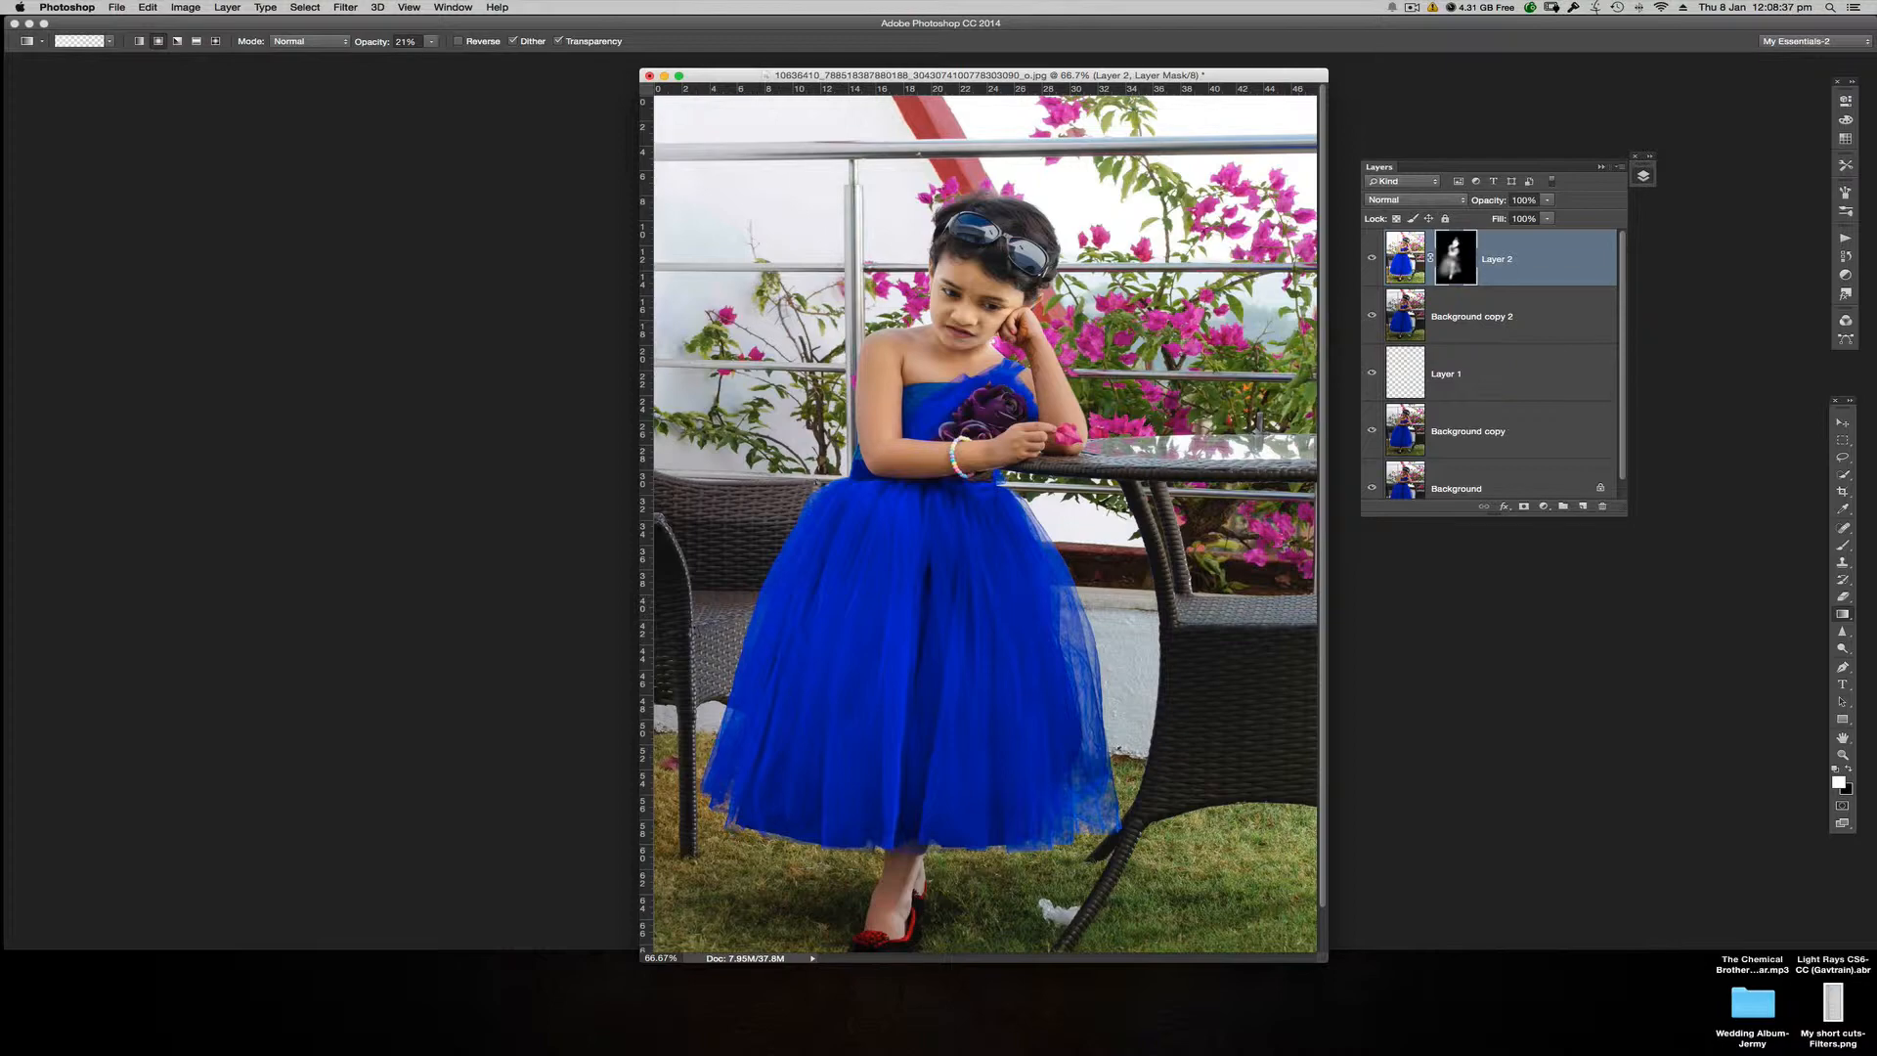
Step: Add a new empty layer above Layer 2 and ready the Brush tool at 10% opacity
{"action": "key", "text": "super+1"}
{"action": "key", "text": "super+plus"}
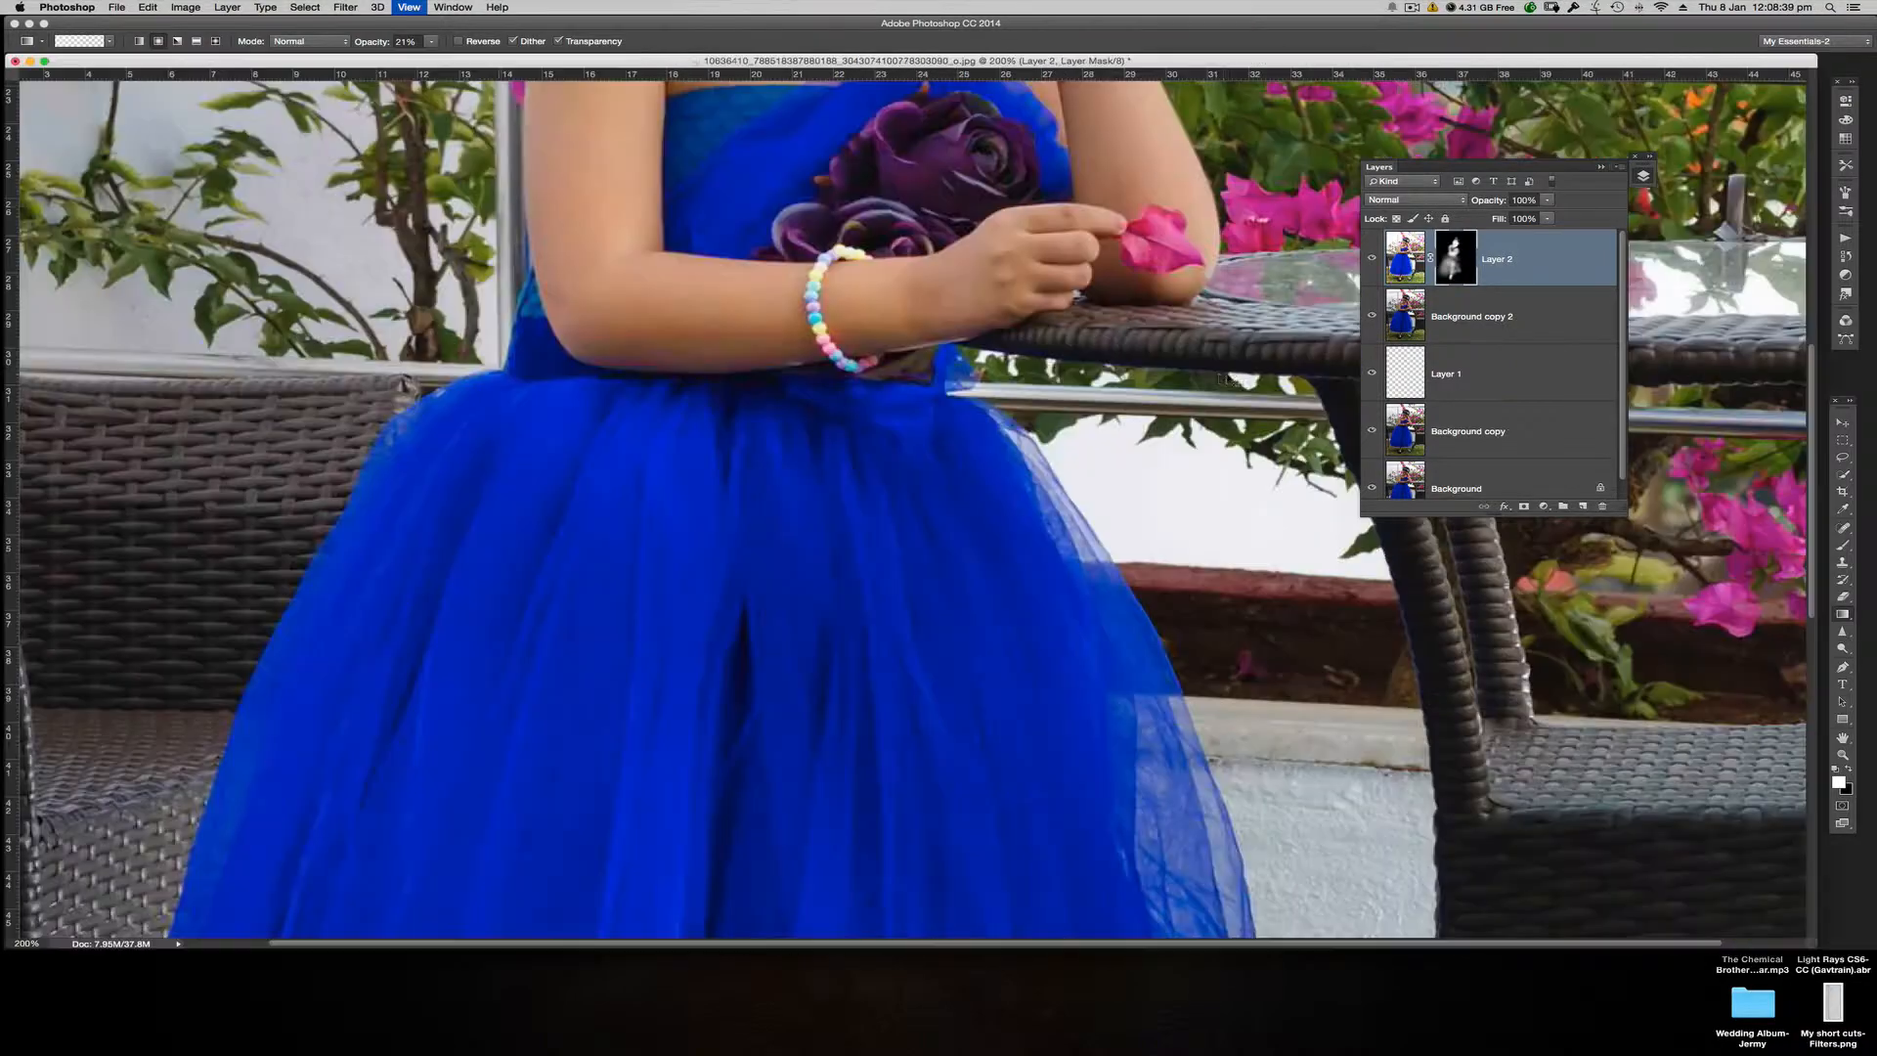
{"action": "scroll", "coordinate": [1020, 261], "scroll_direction": "up", "scroll_amount": 10}
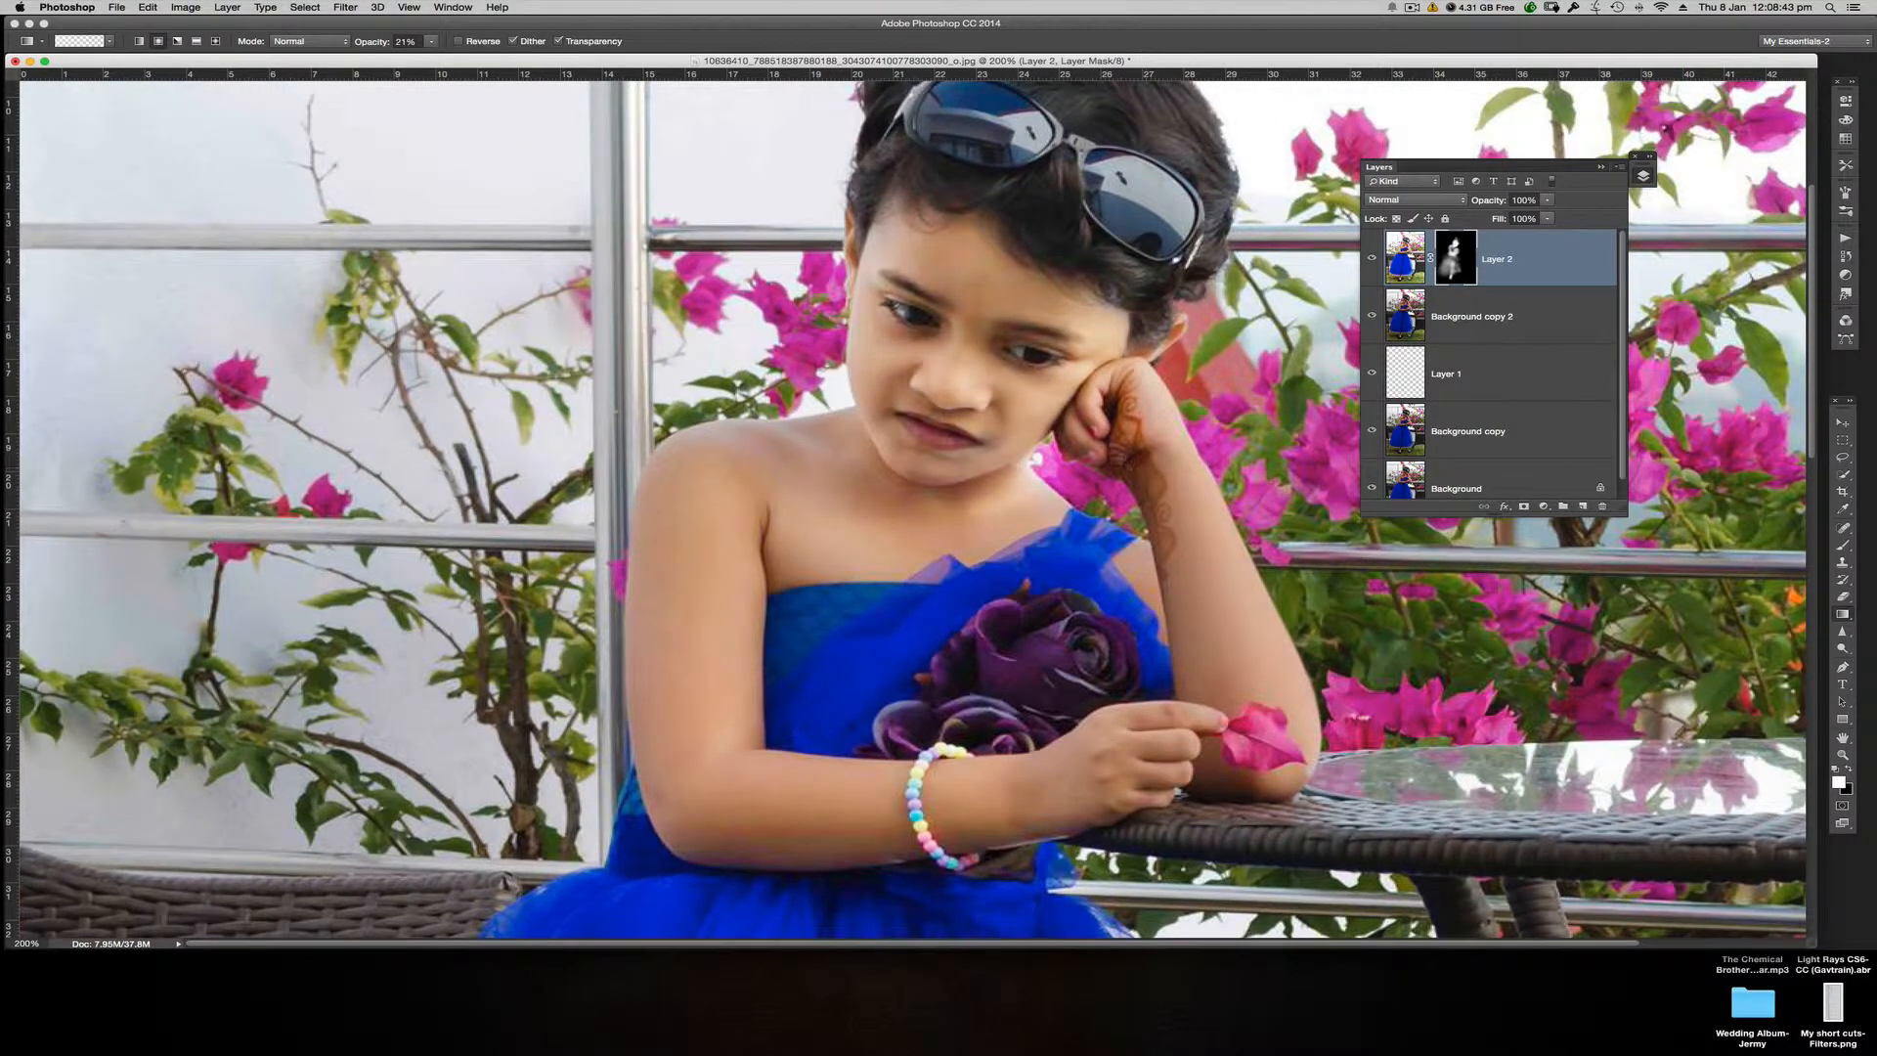
{"action": "left_click", "coordinate": [1409, 259]}
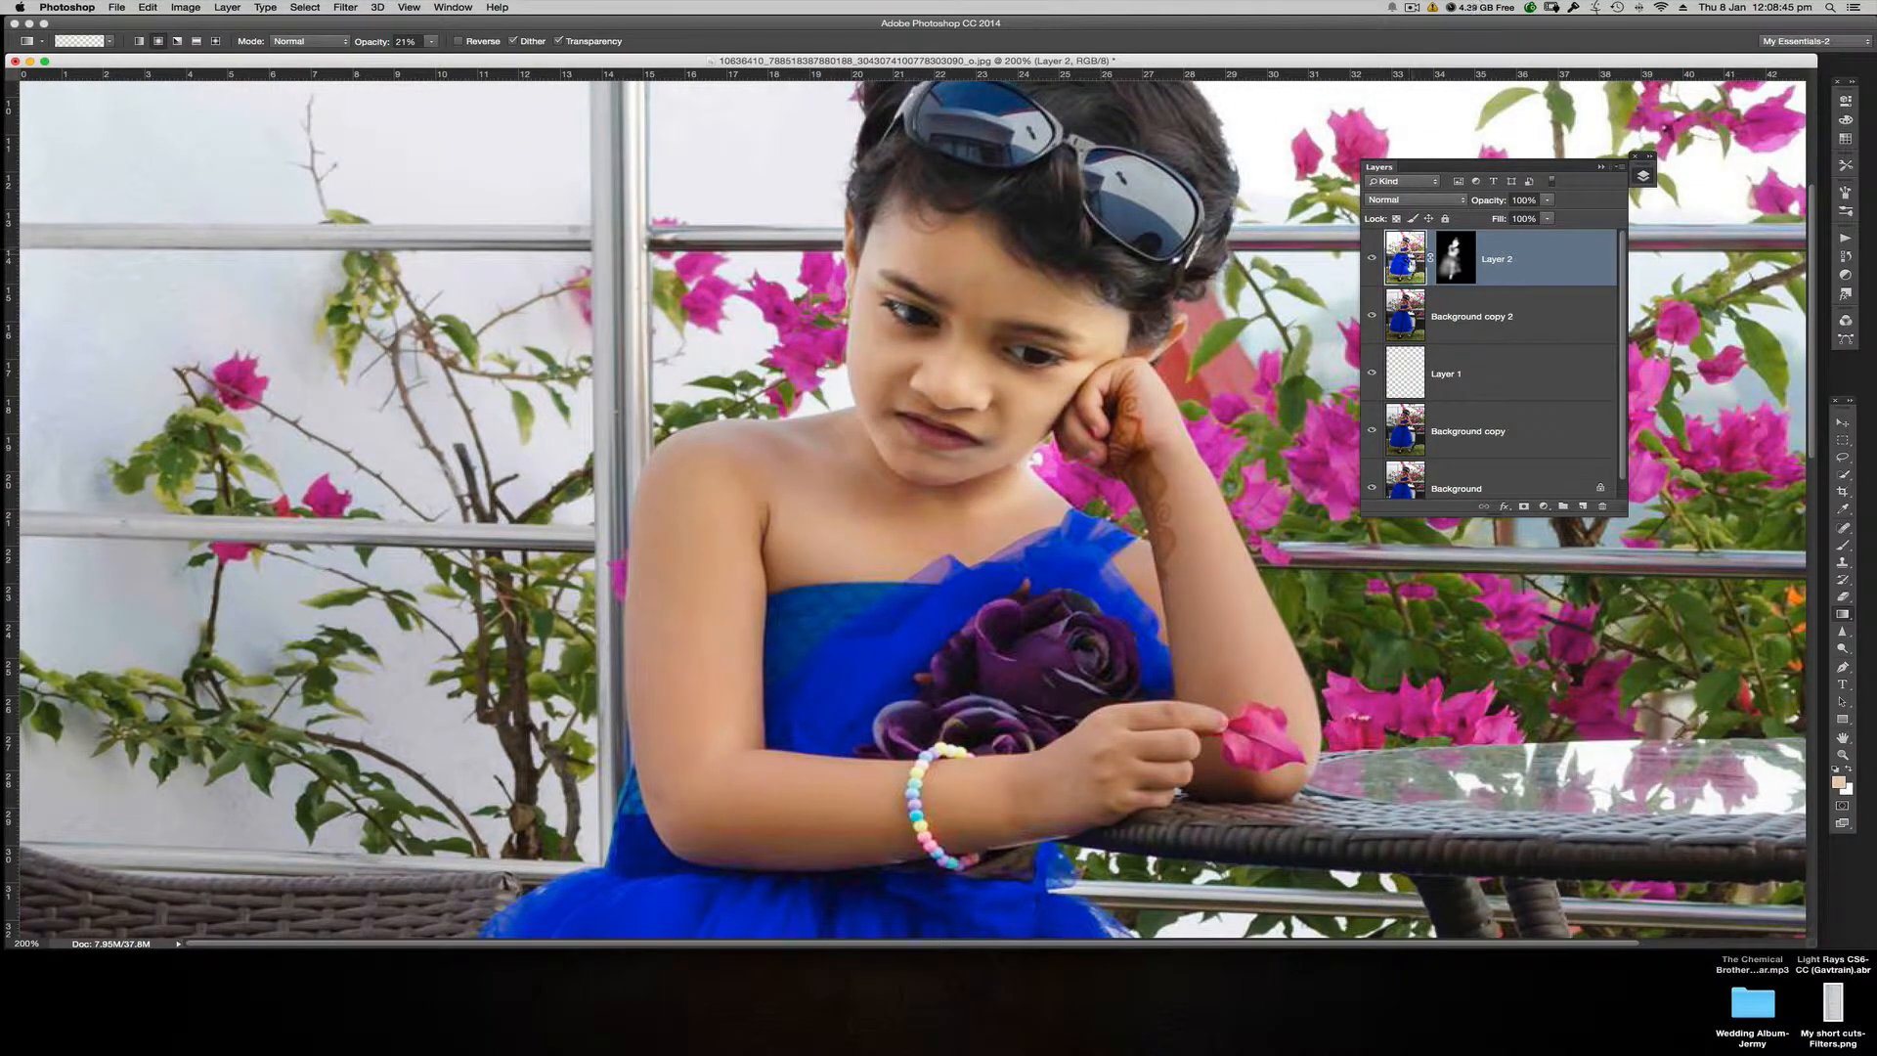
{"action": "left_click", "coordinate": [1583, 508]}
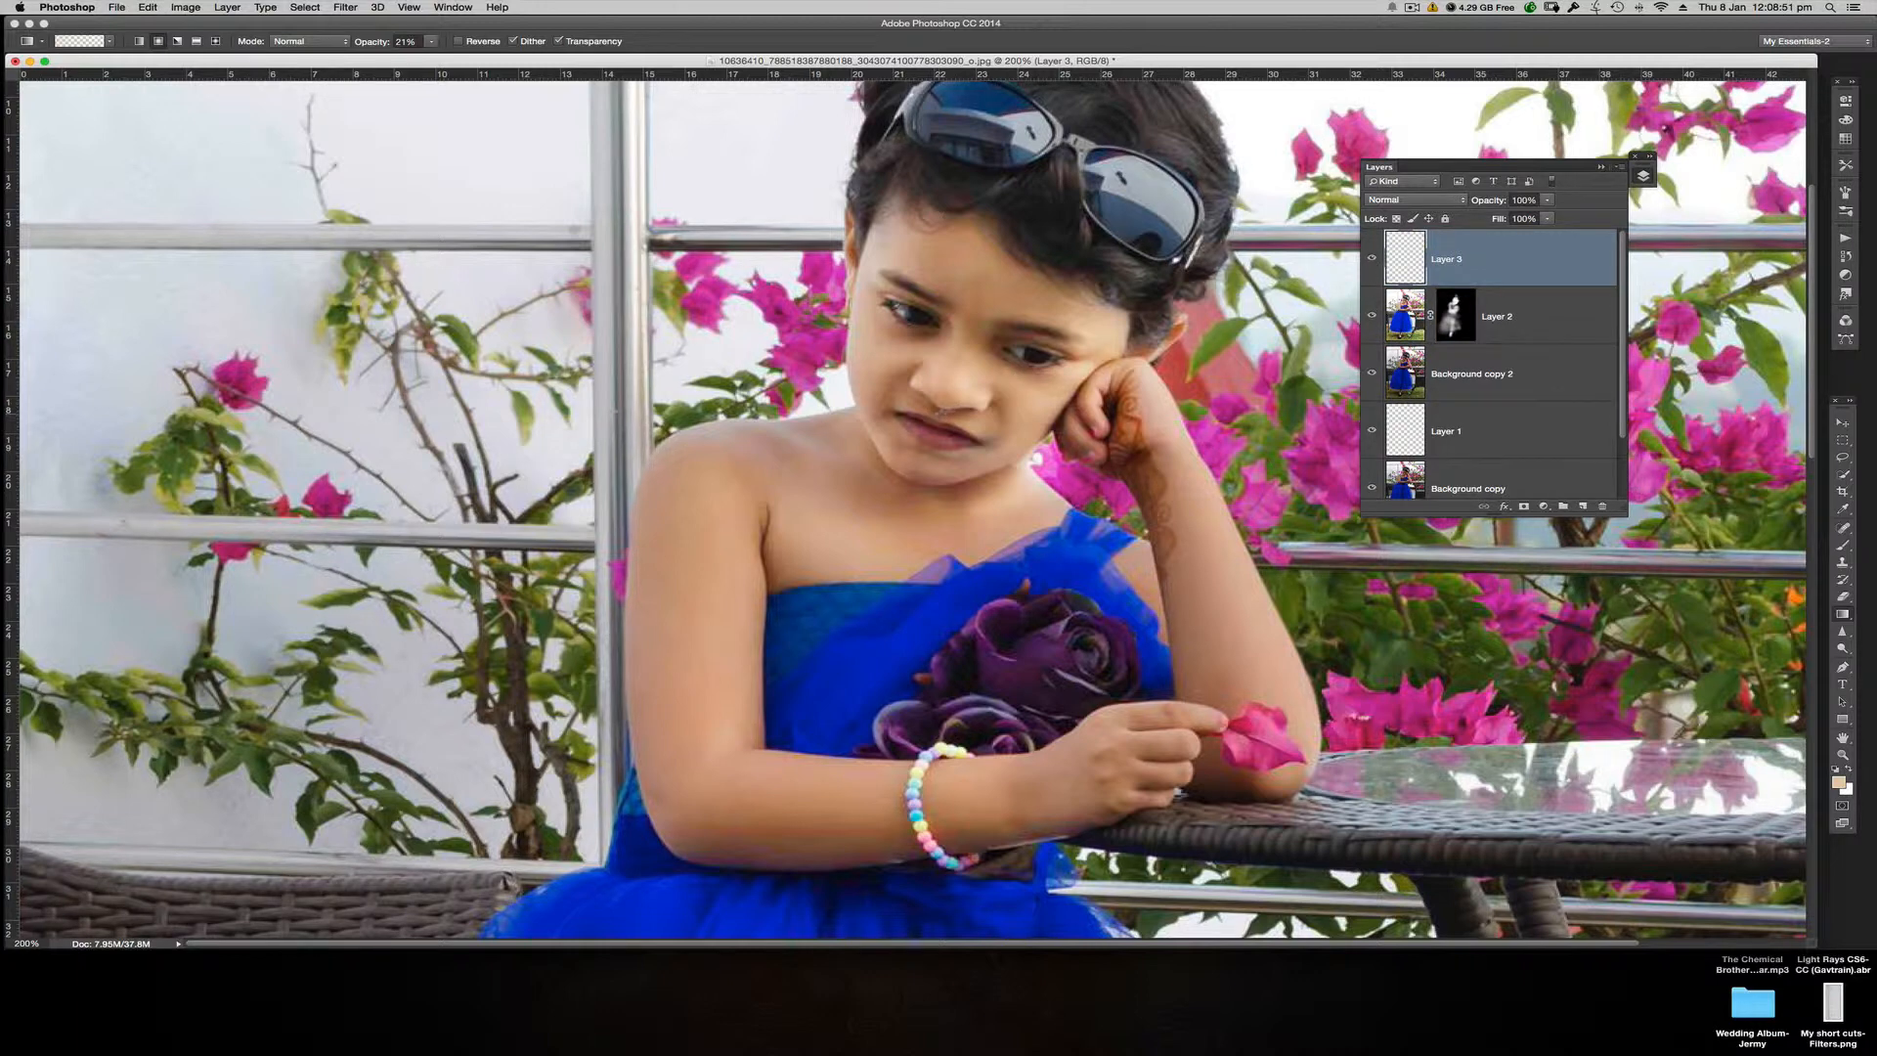
{"action": "key", "text": "b"}
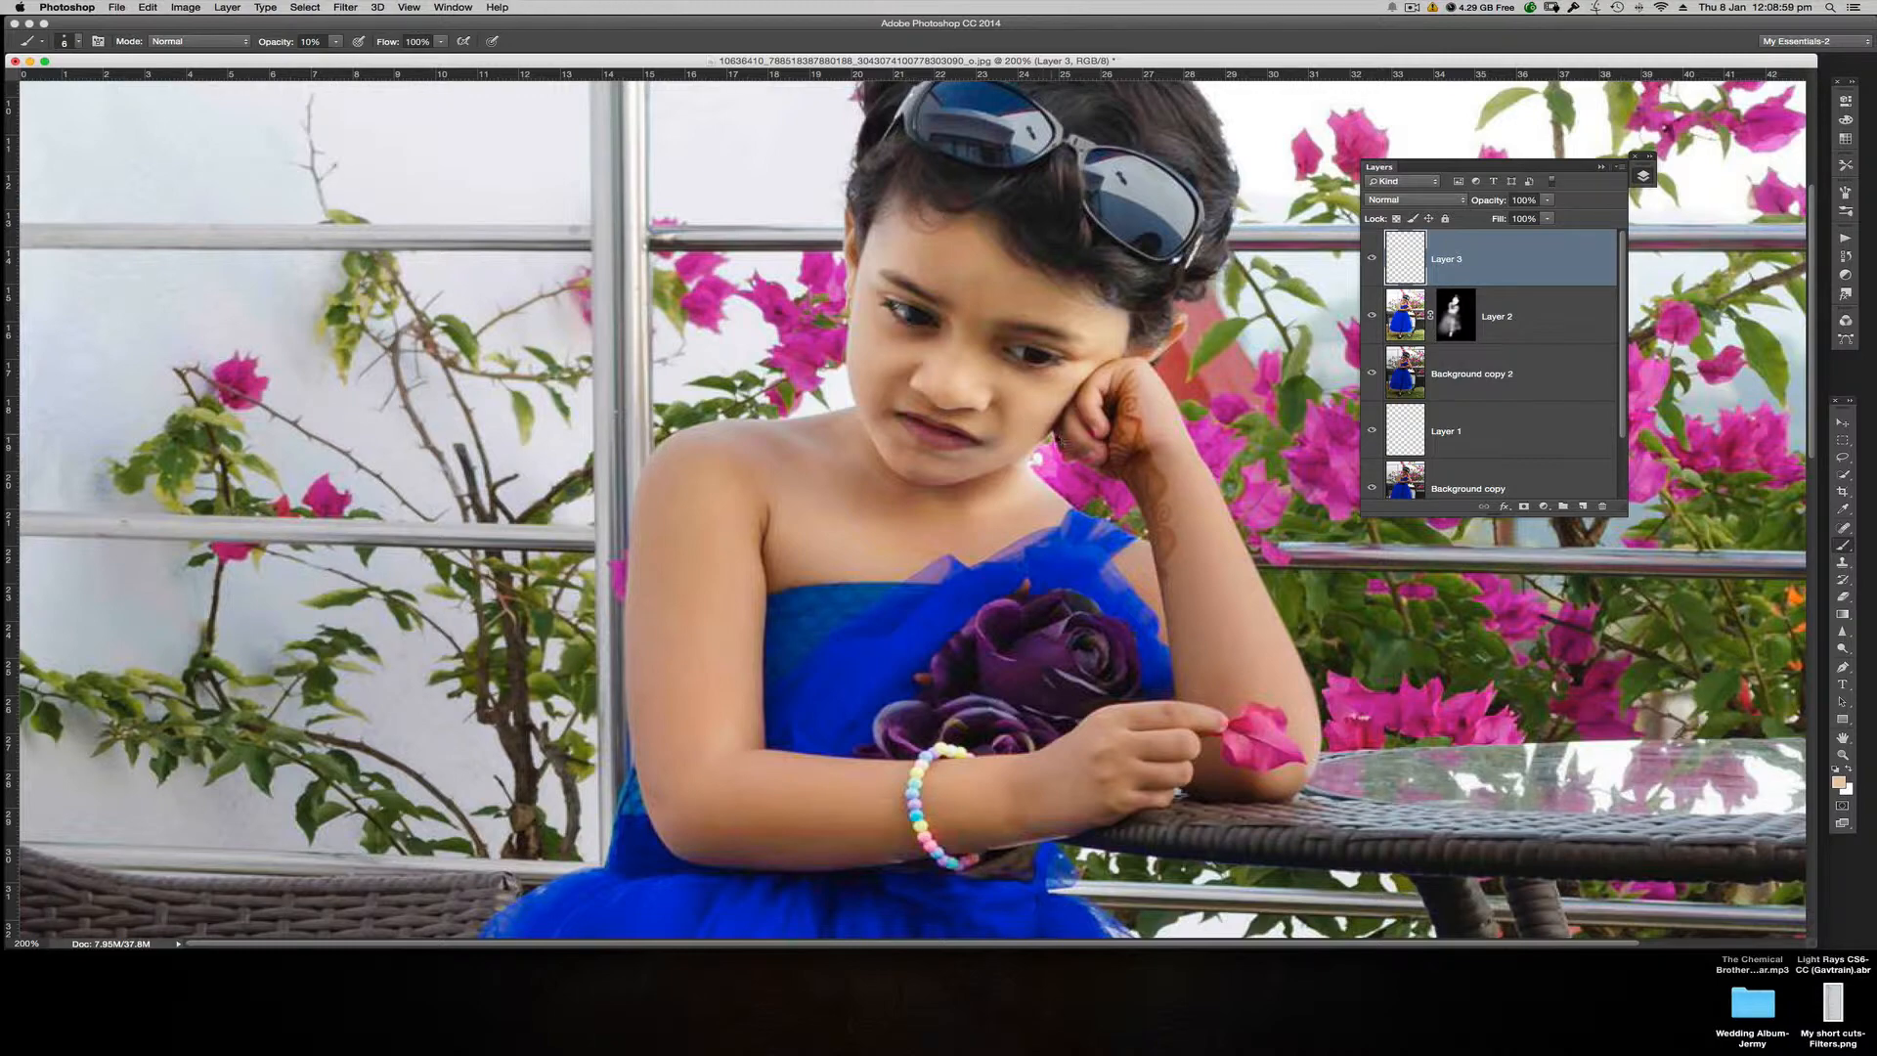
Step: Touch up the skin between the girl's jaw and propped hand on Layer 3 with low-opacity skin-tone brush strokes
{"action": "key", "text": "super+minus"}
{"action": "left_click_drag", "start_coordinate": [772, 61], "coordinate": [1231, 78]}
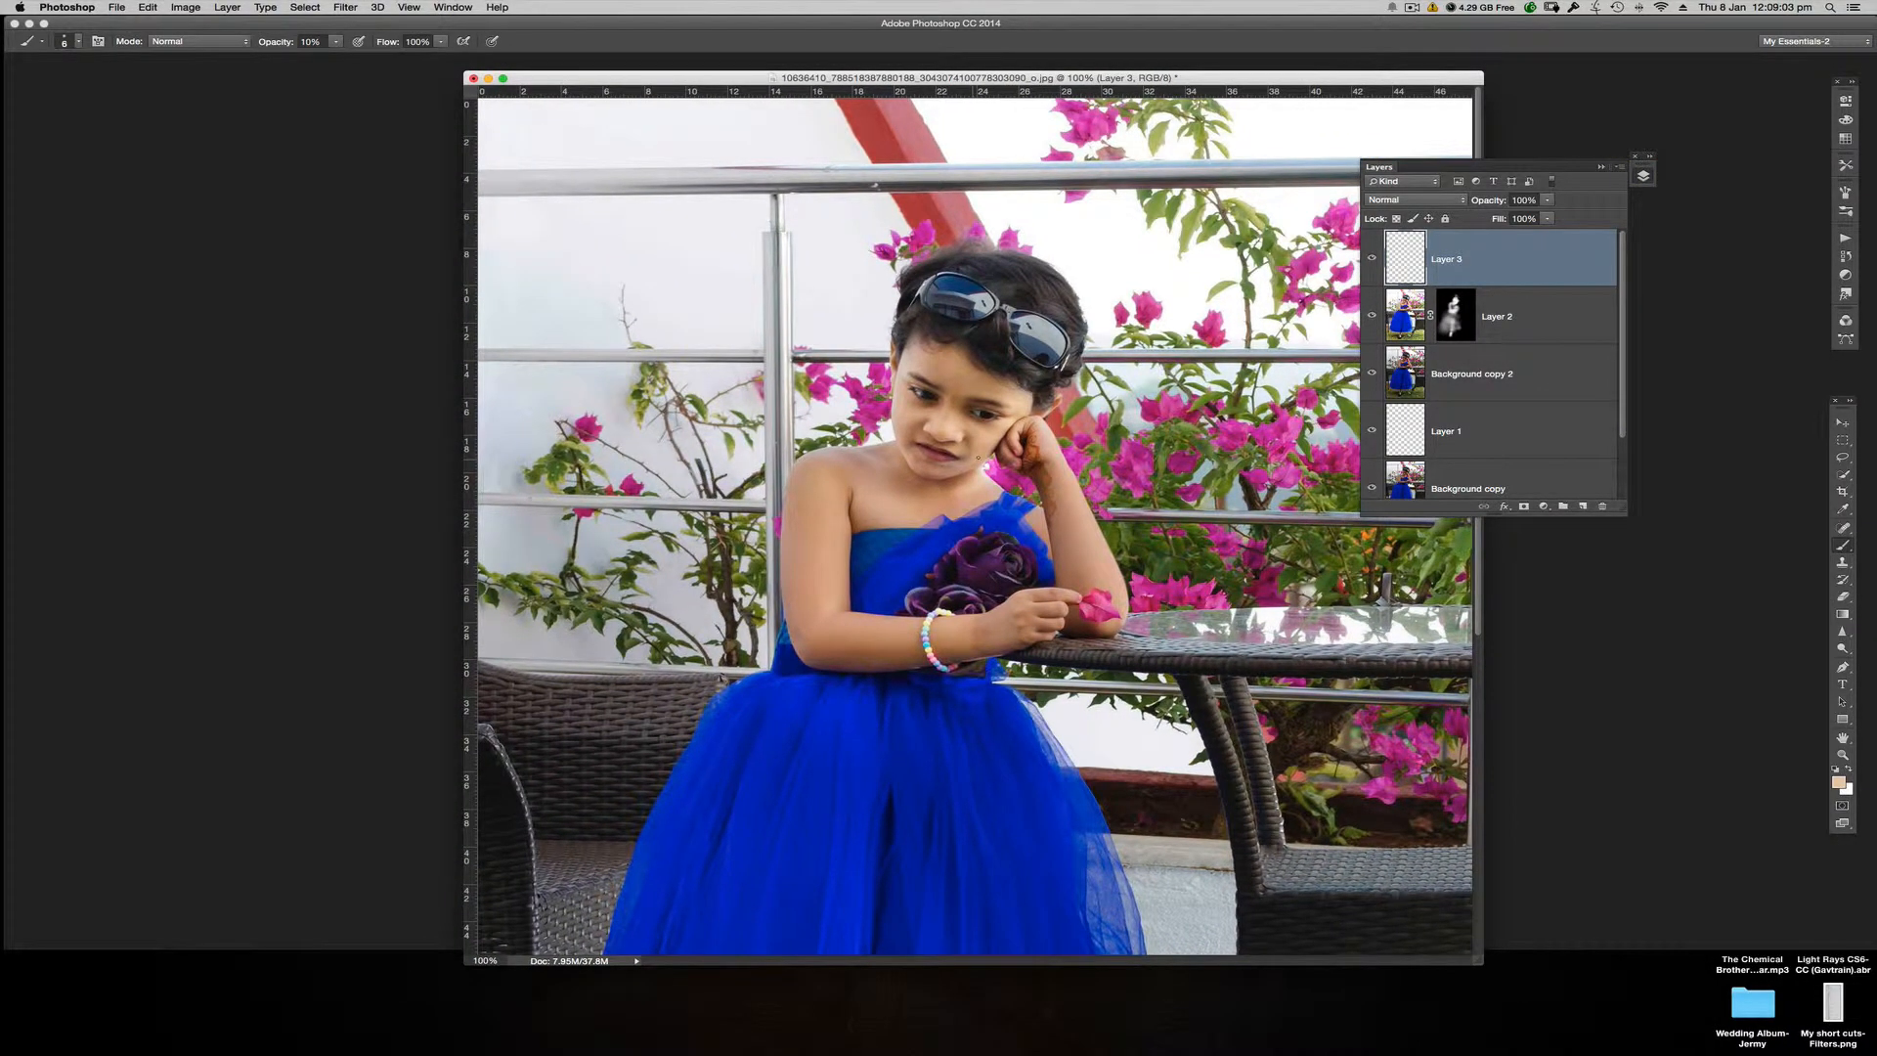
{"action": "left_click_drag", "start_coordinate": [980, 455], "coordinate": [978, 456]}
{"action": "left_click", "coordinate": [989, 448], "text": "alt"}
{"action": "key", "text": "super+equal"}
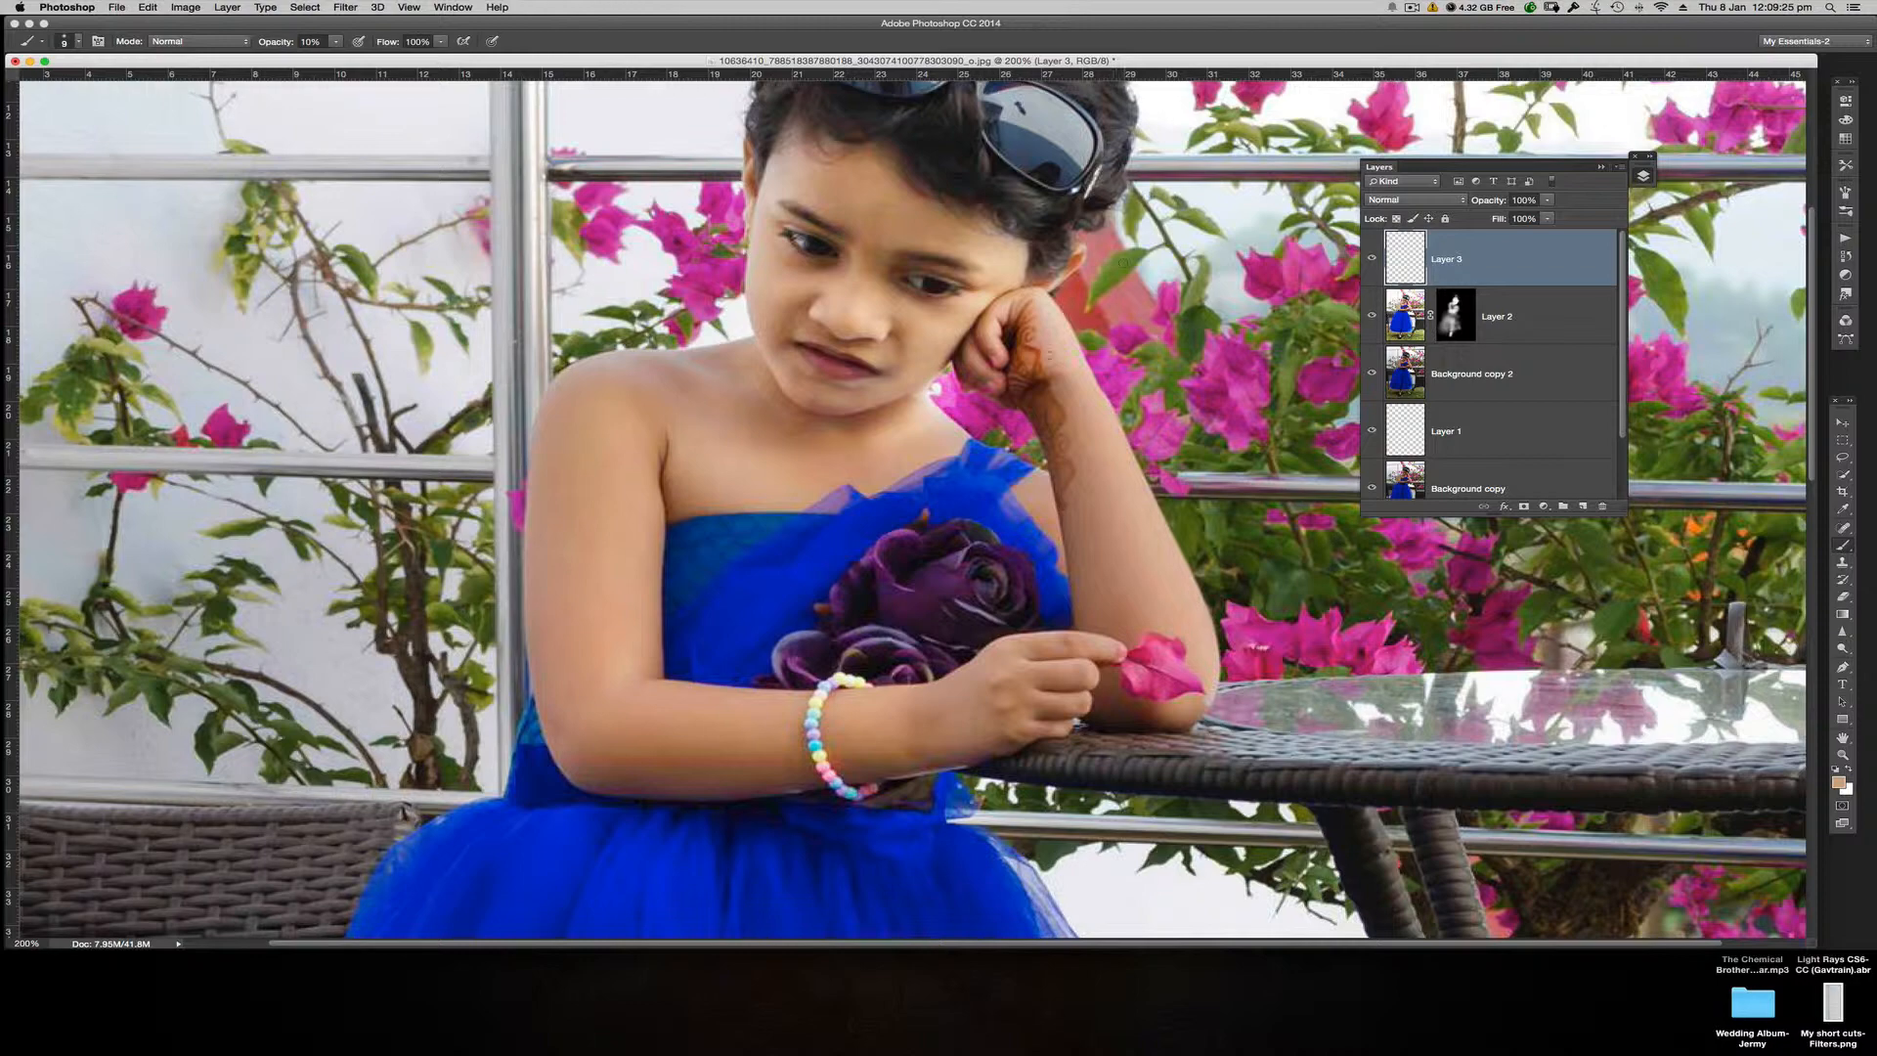
{"action": "scroll", "coordinate": [1042, 461], "scroll_direction": "up", "scroll_amount": 5}
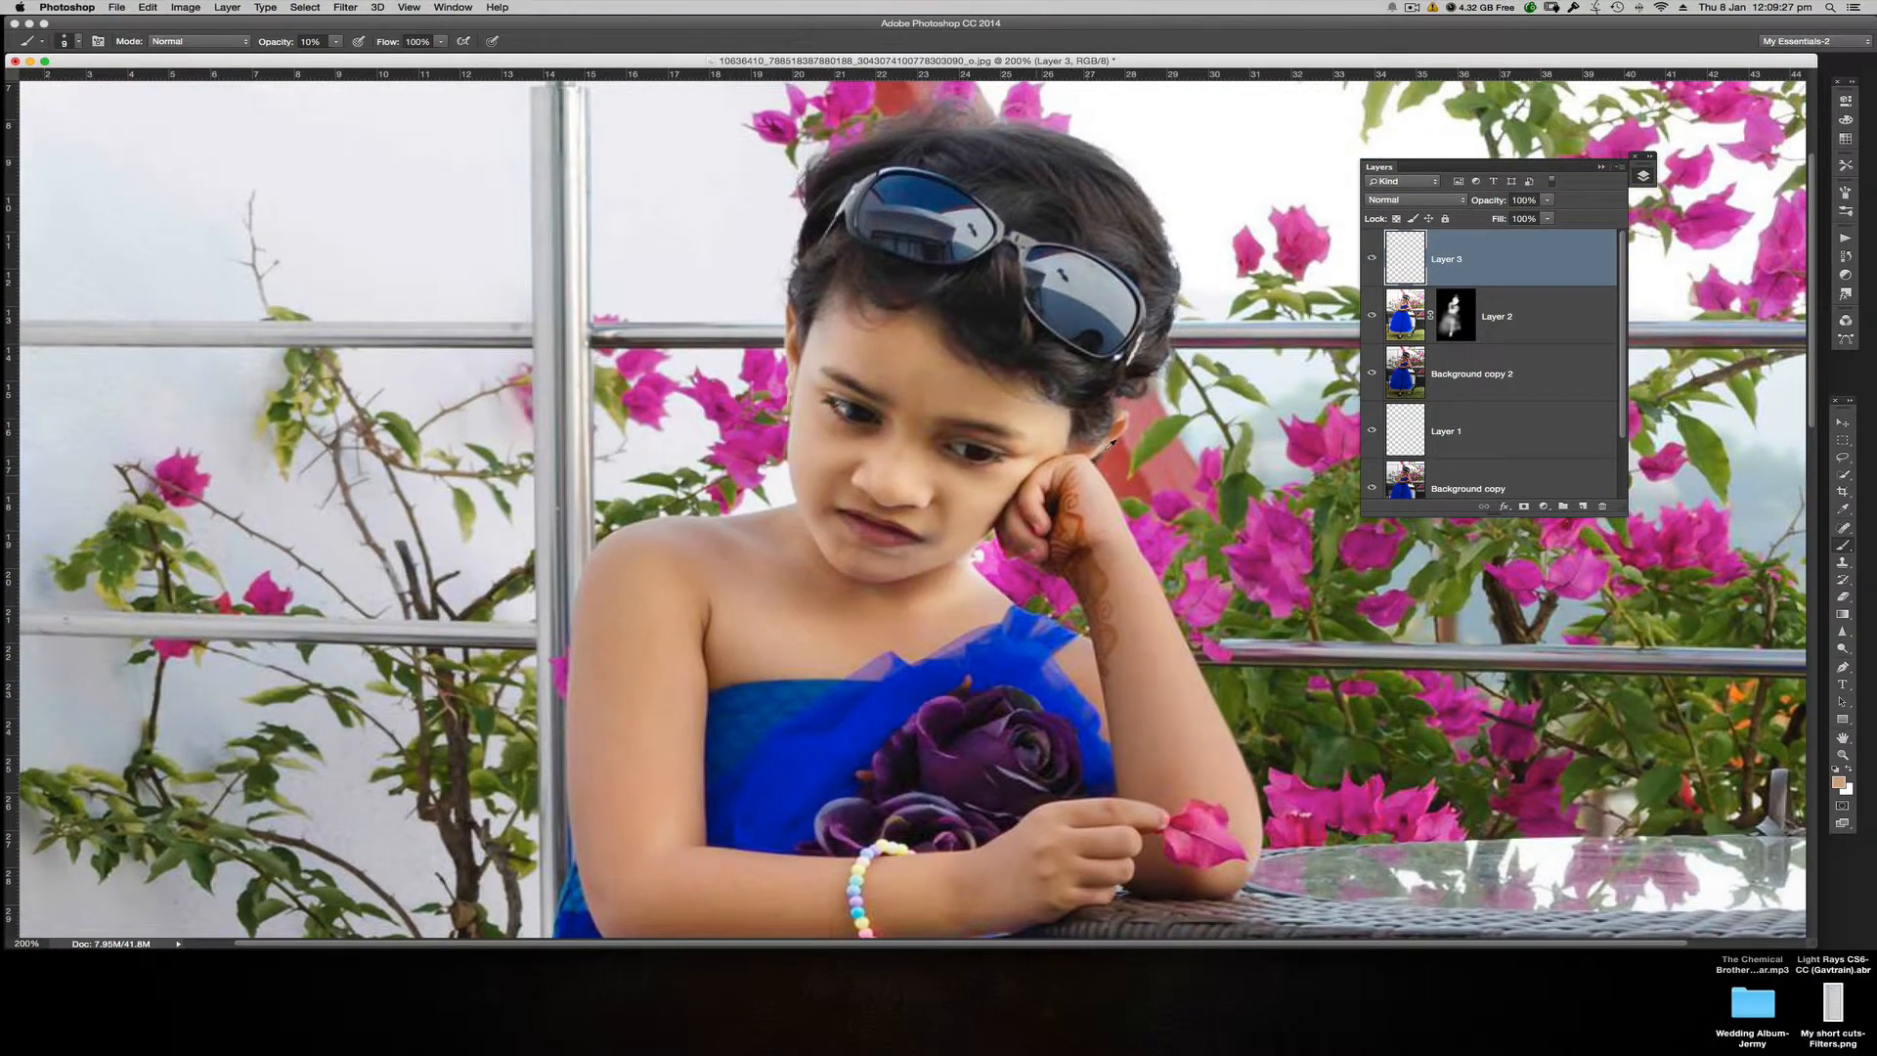
{"action": "key", "text": "super+minus"}
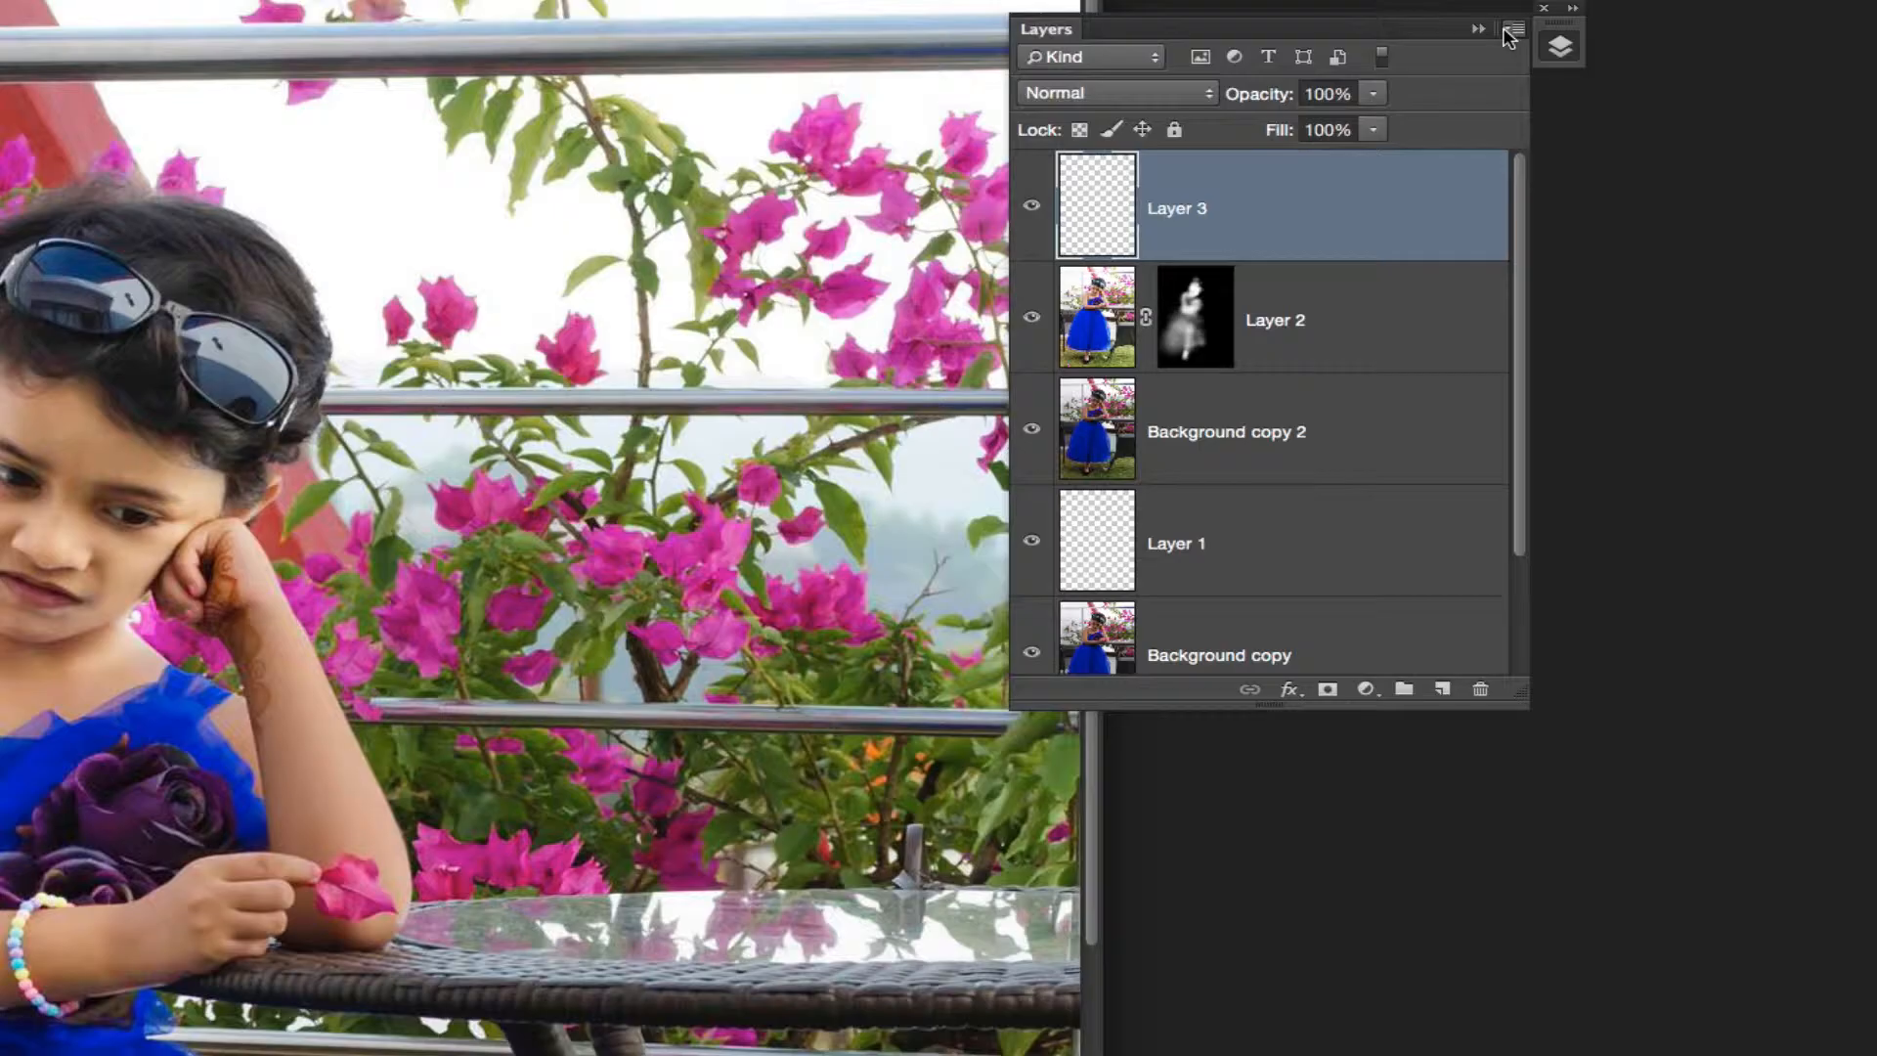
Step: Try flattening all layers into one image, and undo the flattening
{"action": "left_click", "coordinate": [1618, 169]}
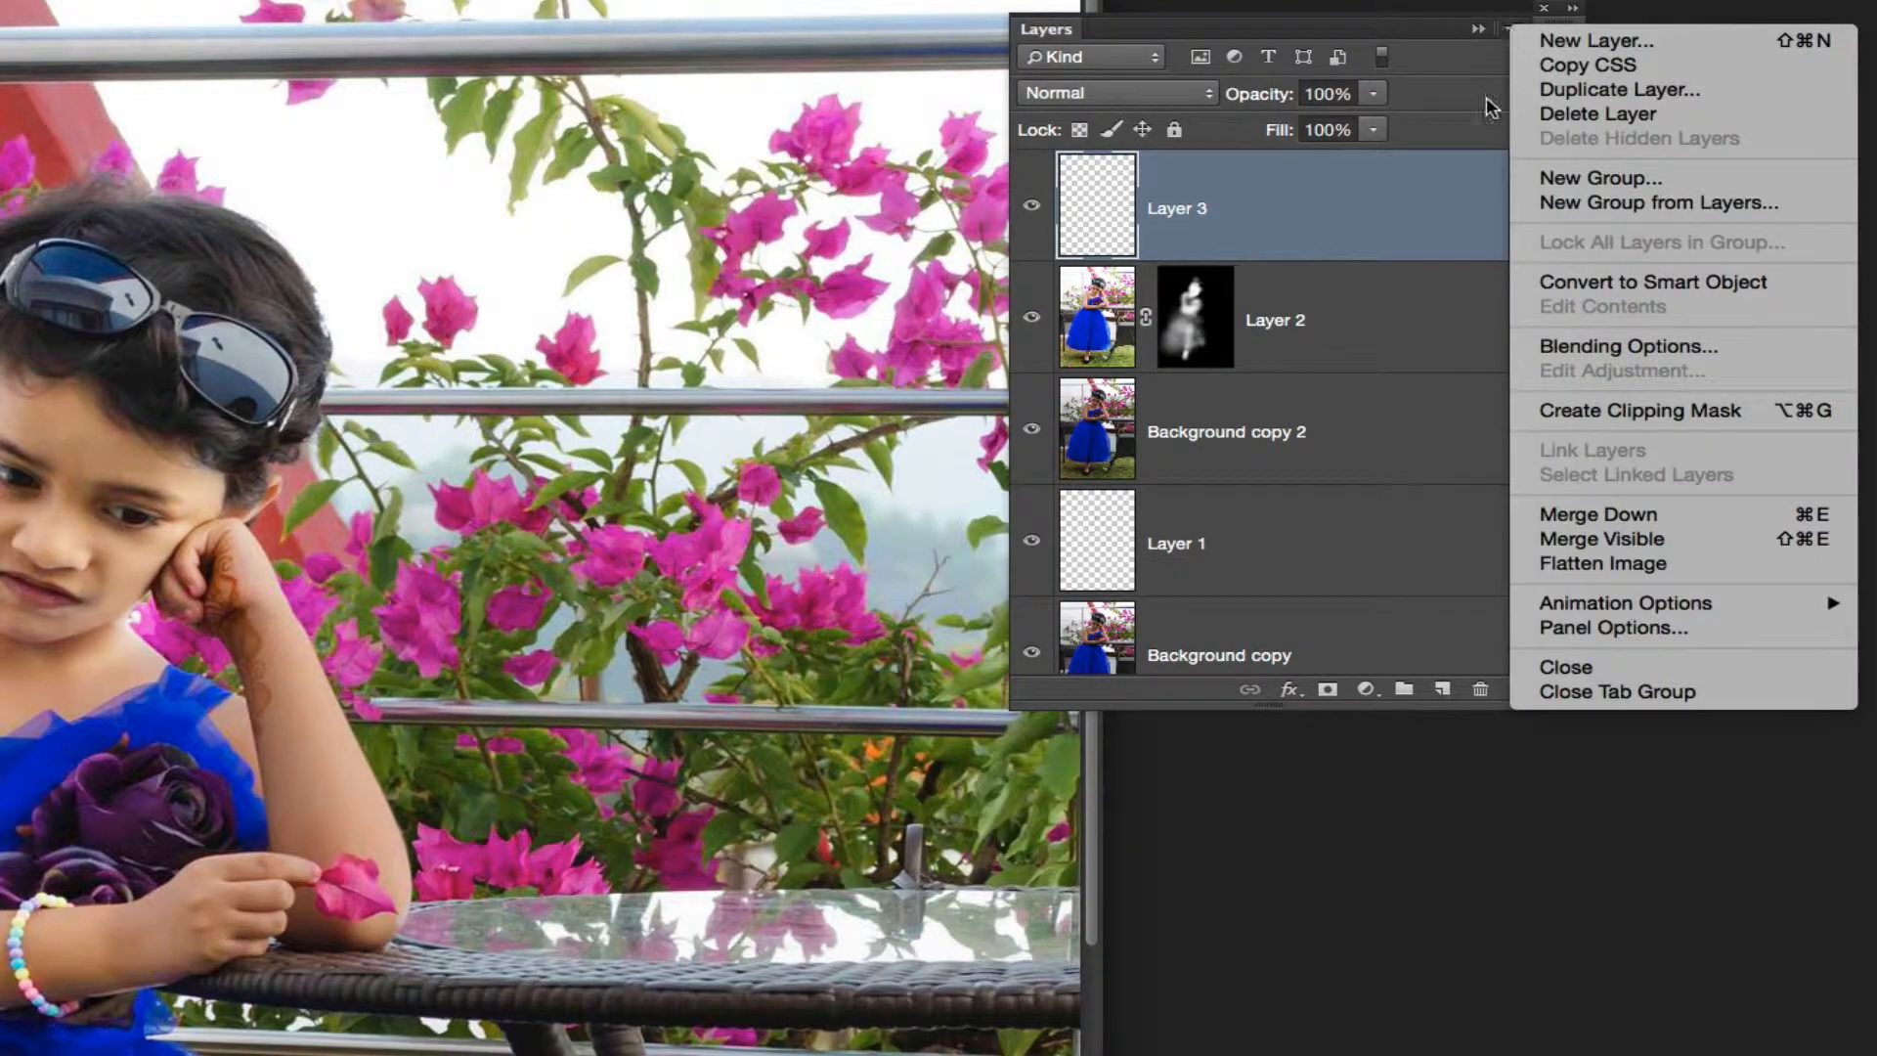
{"action": "left_click", "coordinate": [1559, 563]}
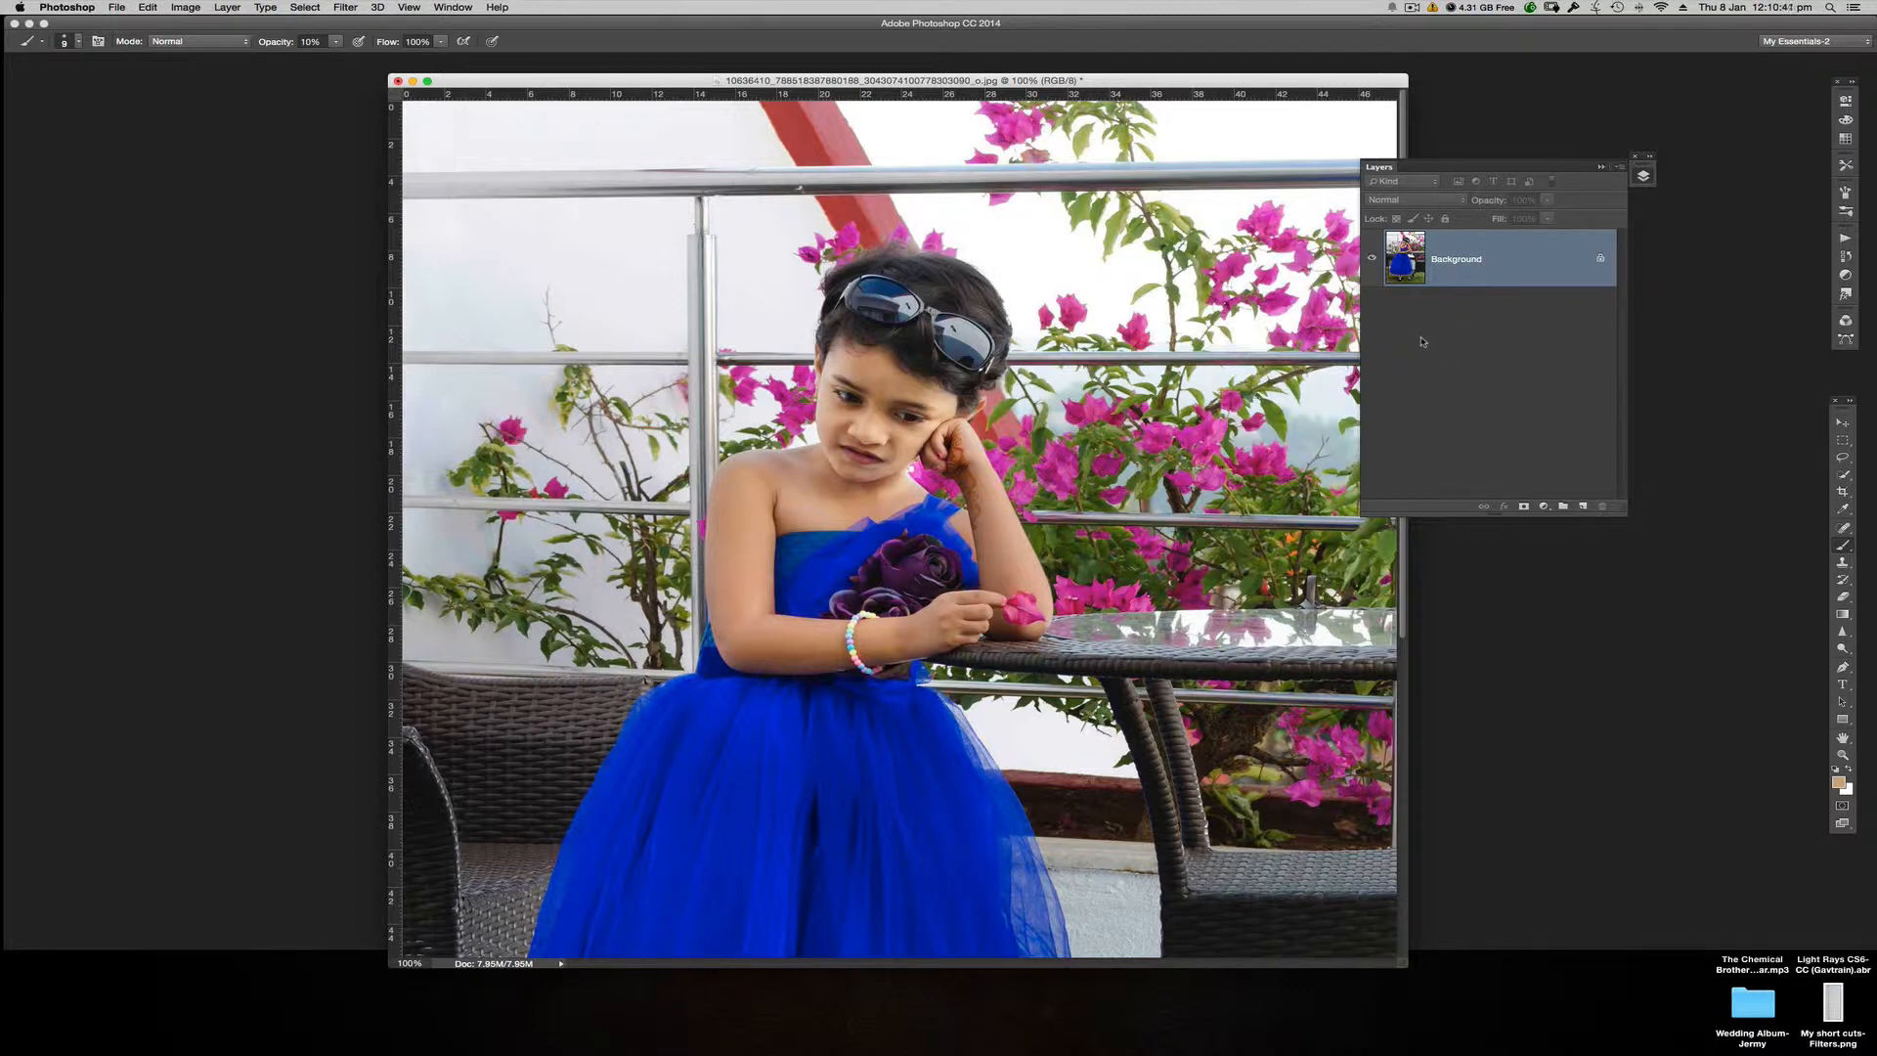
{"action": "key", "text": "super+z"}
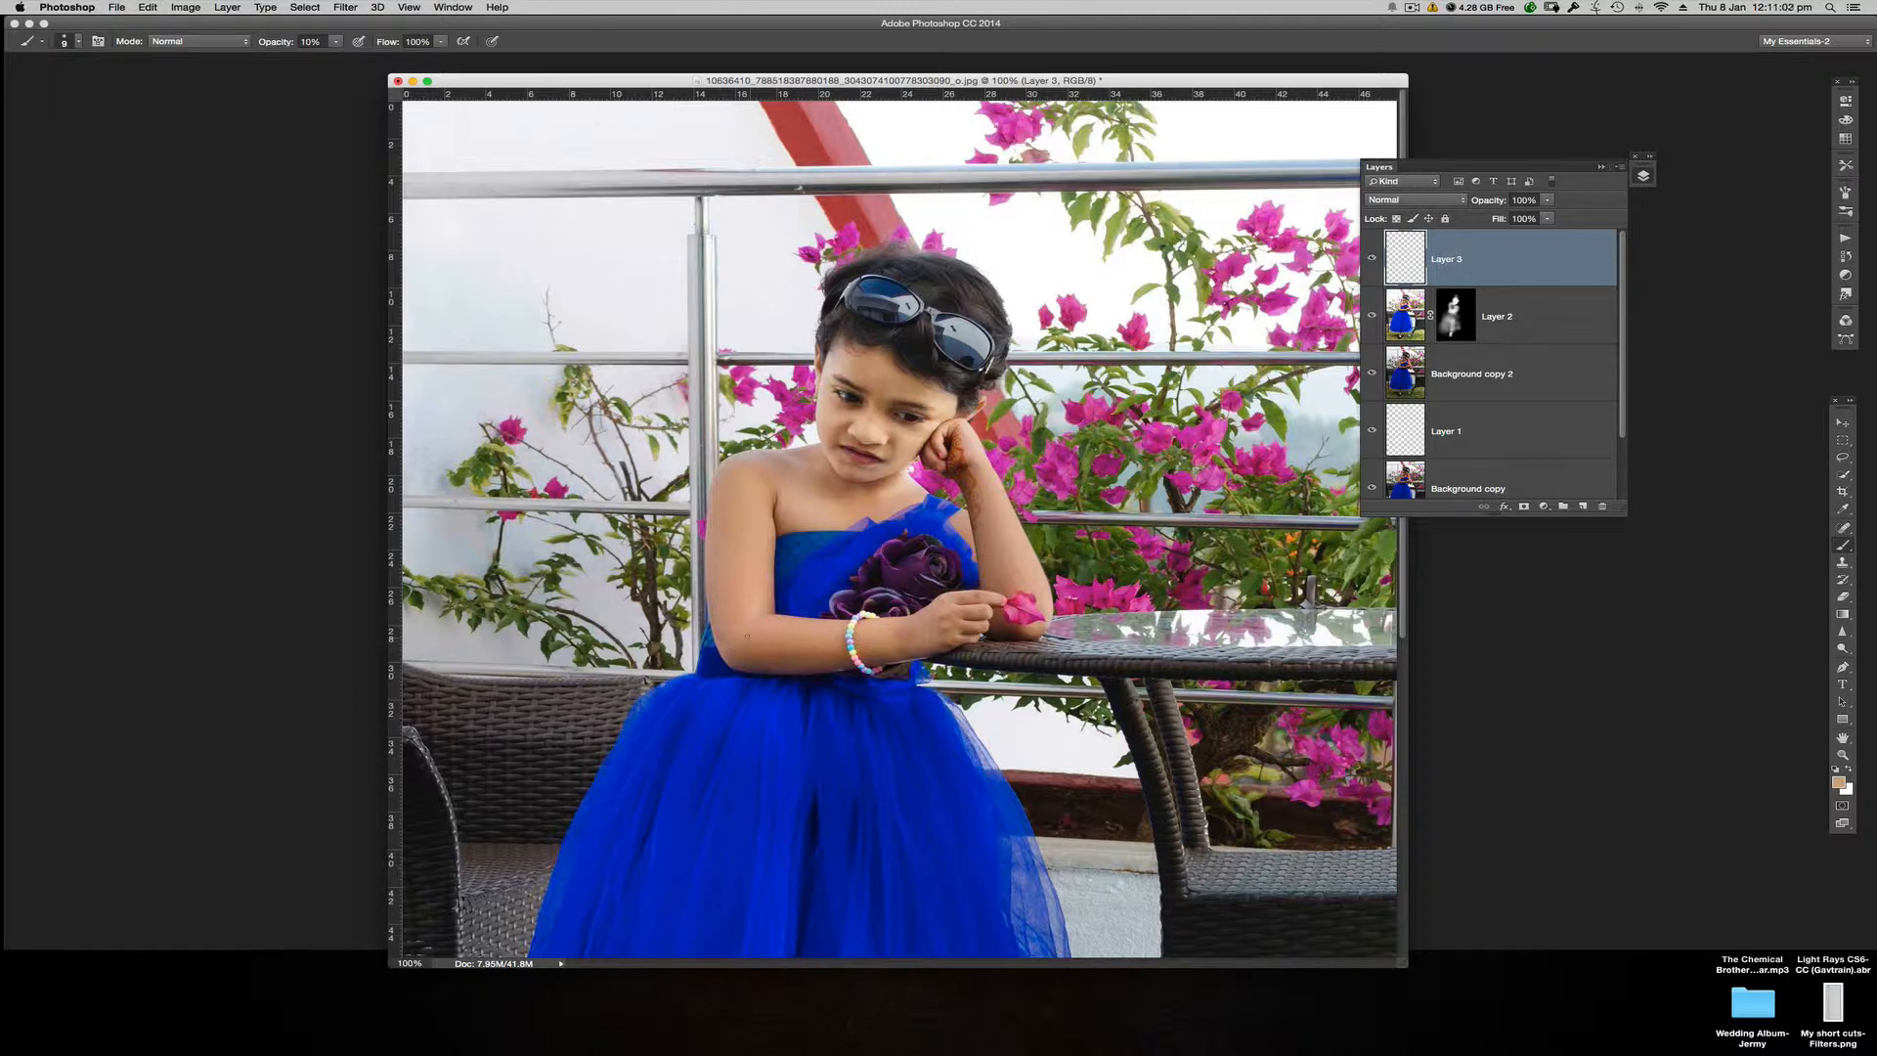
Step: Paint sampled skin tones on Layer 3 over the girl's bent elbow and the forearm beside the bracelet at 10% opacity
{"action": "mouse_move", "coordinate": [753, 653]}
{"action": "left_mouse_down"}
{"action": "mouse_move", "coordinate": [762, 638]}
{"action": "mouse_move", "coordinate": [774, 661]}
{"action": "mouse_move", "coordinate": [798, 654]}
{"action": "mouse_move", "coordinate": [746, 653]}
{"action": "left_mouse_up"}
{"action": "left_click", "coordinate": [759, 637], "text": "alt"}
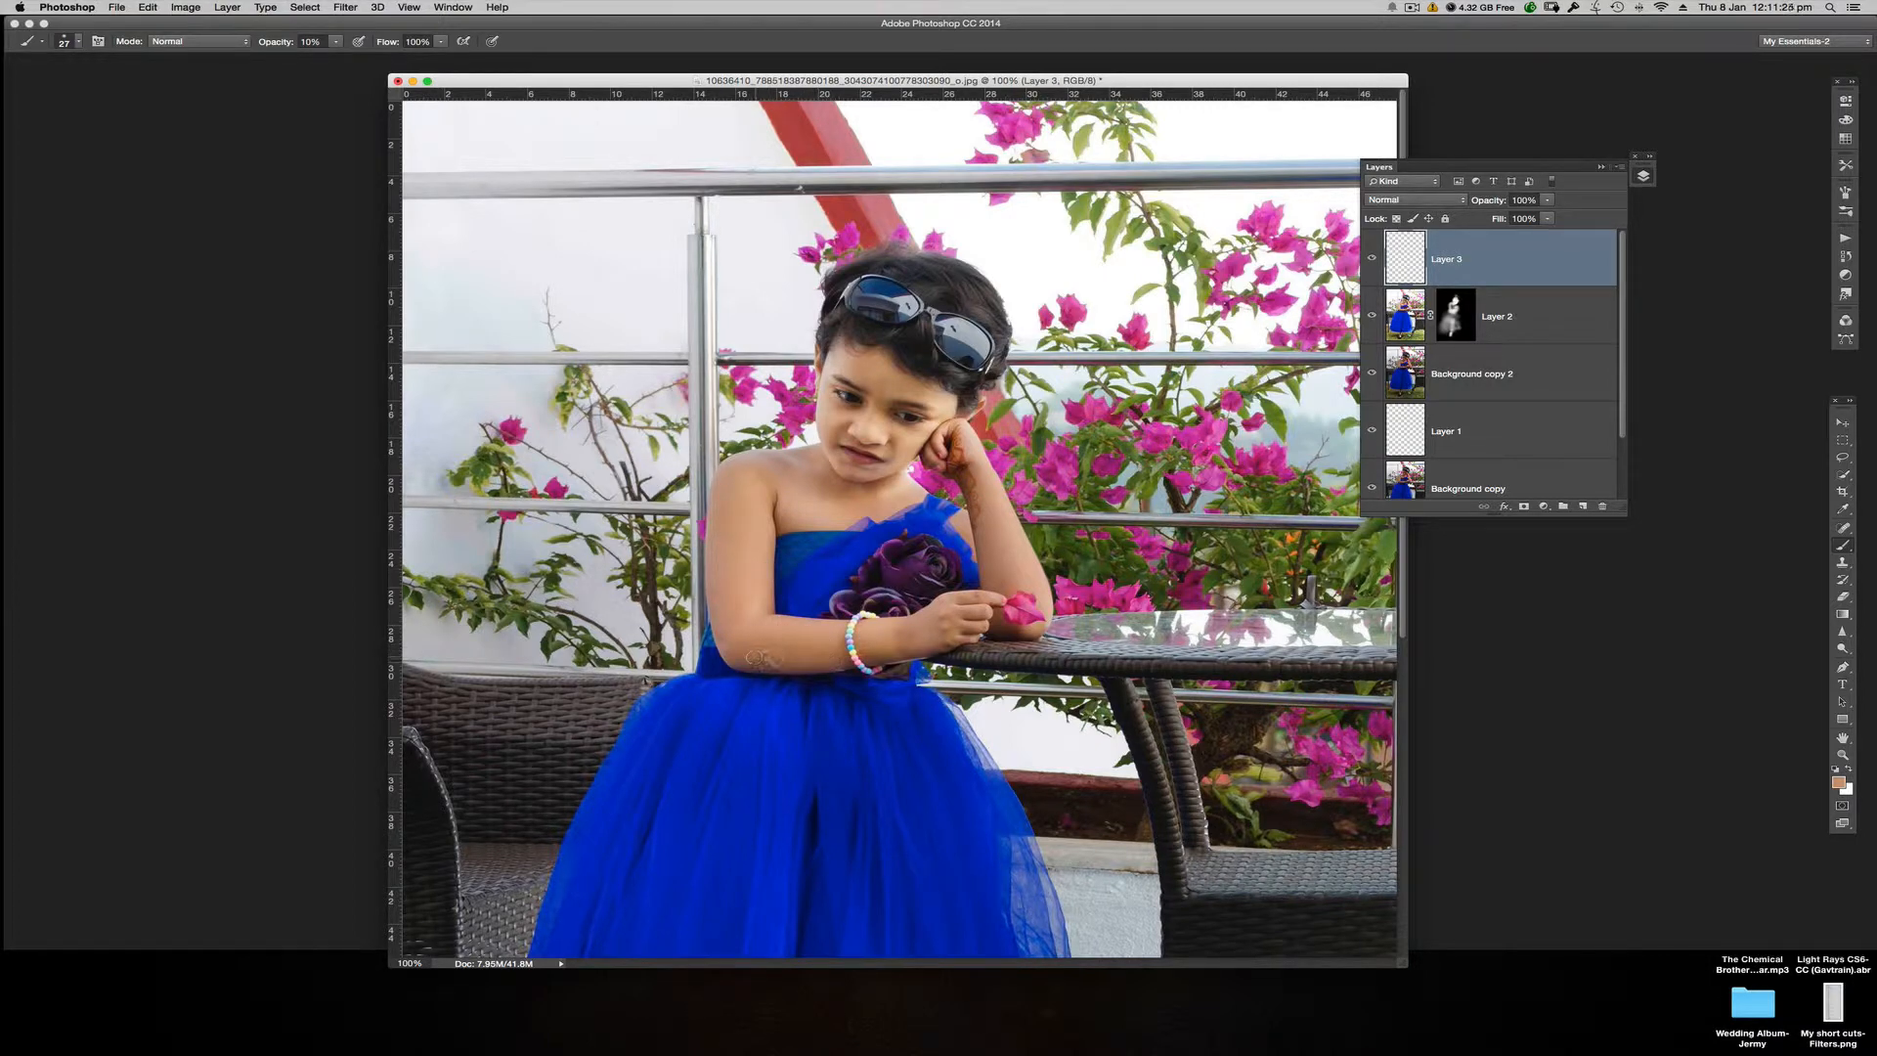
{"action": "left_click", "coordinate": [915, 636]}
{"action": "left_click", "coordinate": [902, 643], "text": "ctrl+alt"}
{"action": "left_click_drag", "start_coordinate": [898, 644], "coordinate": [894, 643]}
{"action": "left_click", "coordinate": [761, 657], "text": "alt"}
Step: Save the layered document to the Desktop as No1PSD.psd in Photoshop format
{"action": "left_click", "coordinate": [116, 7]}
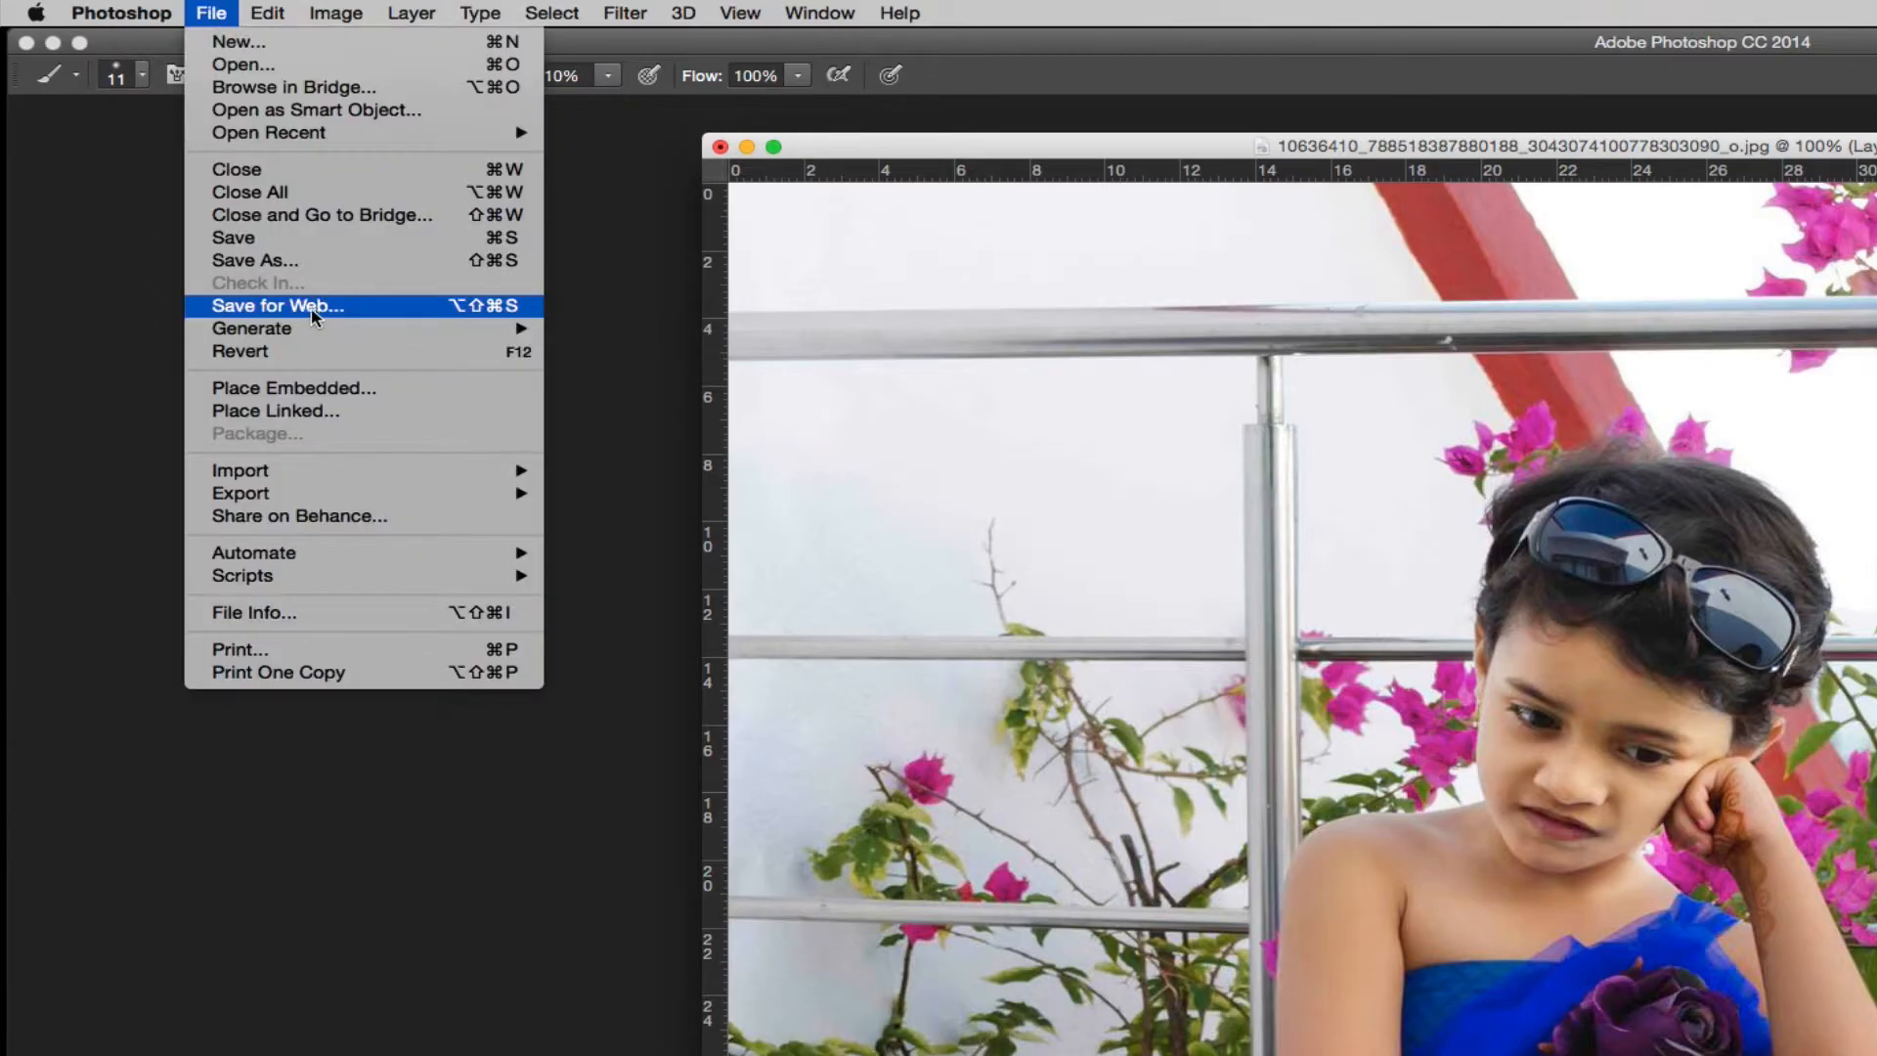
{"action": "left_click", "coordinate": [283, 263]}
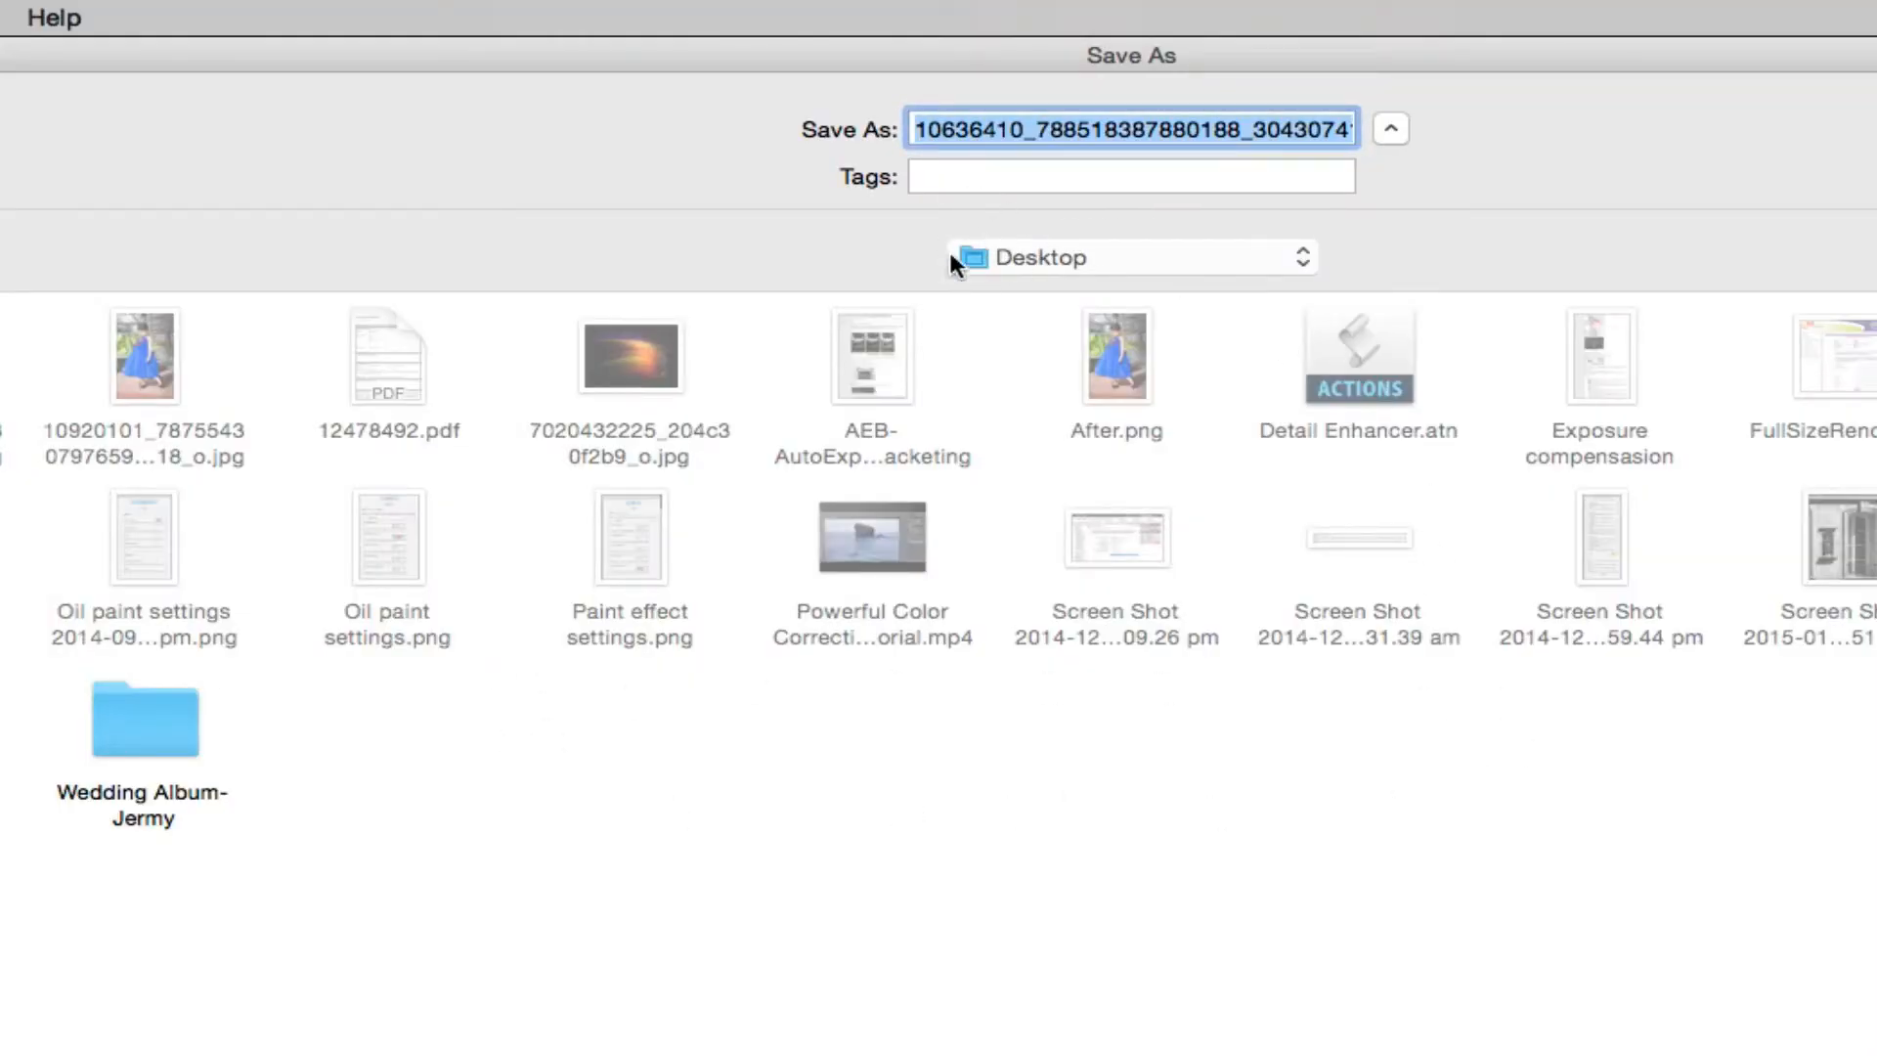
{"action": "type", "text": "No1PSD.psd"}
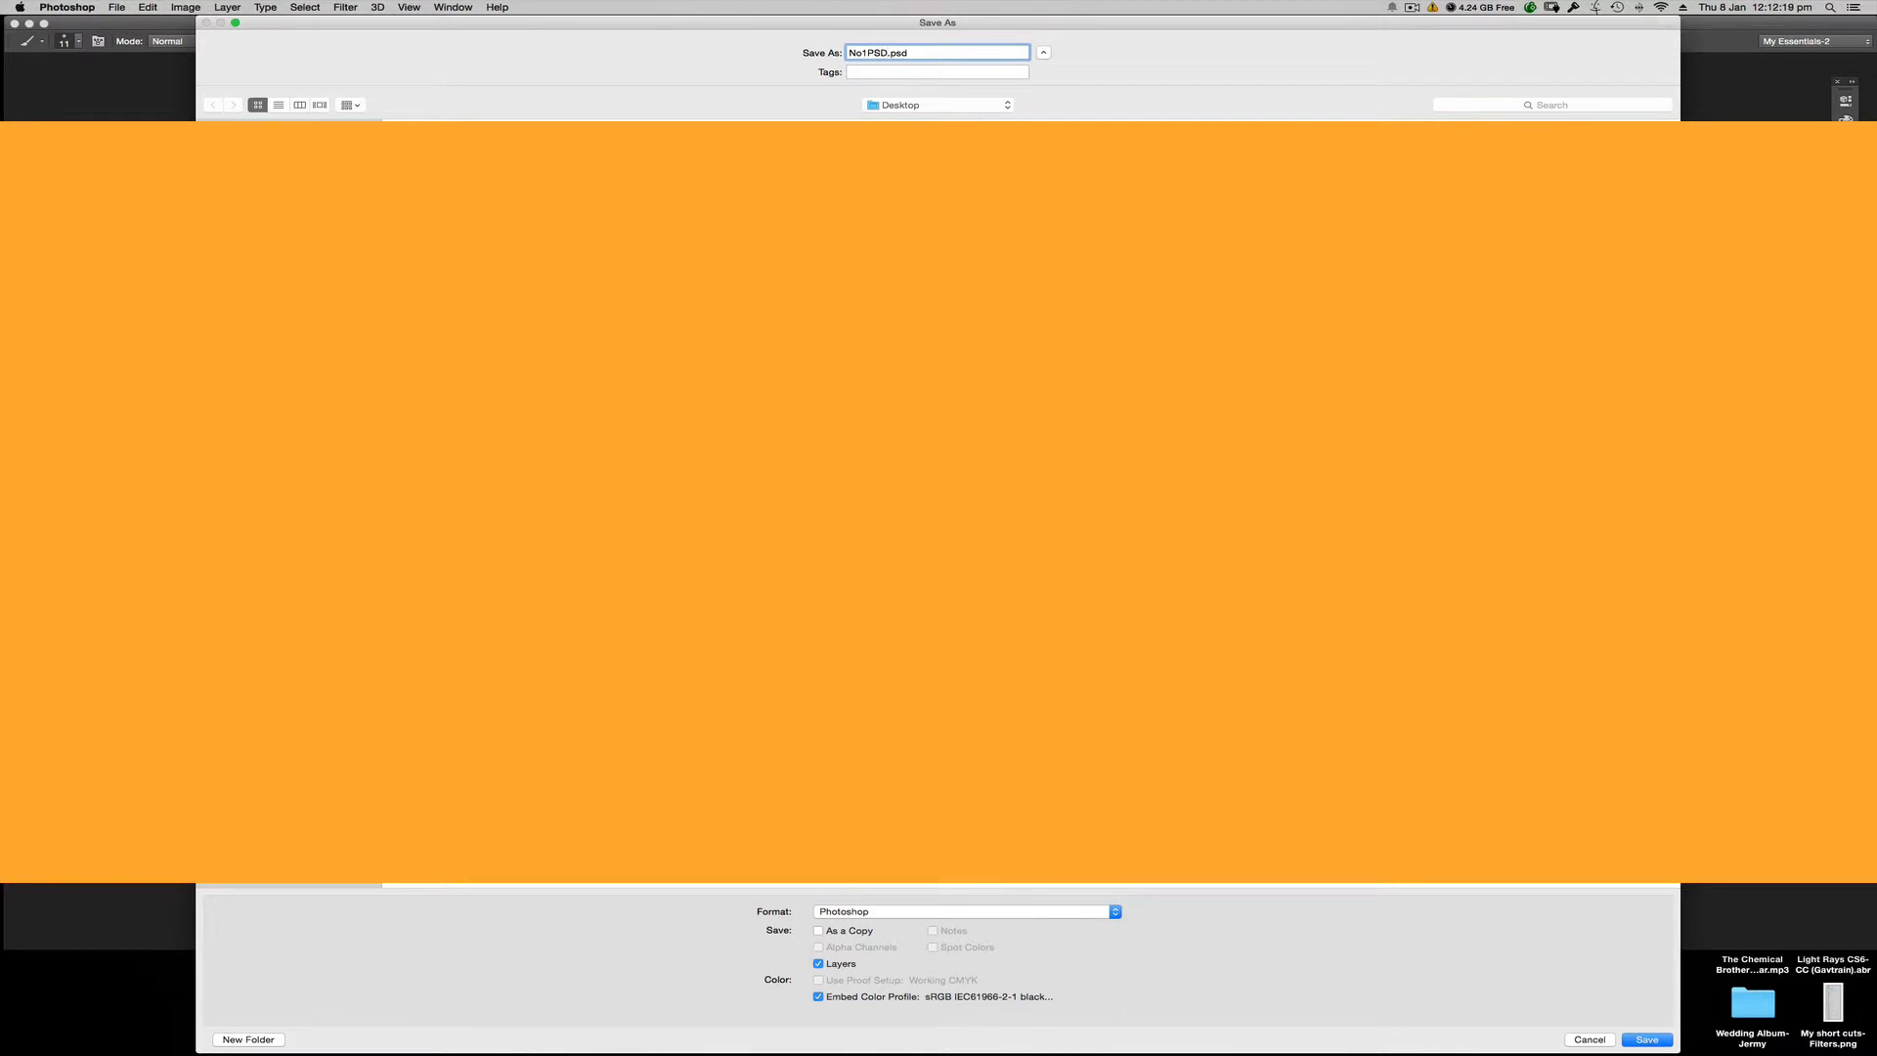
{"action": "key", "text": "Return"}
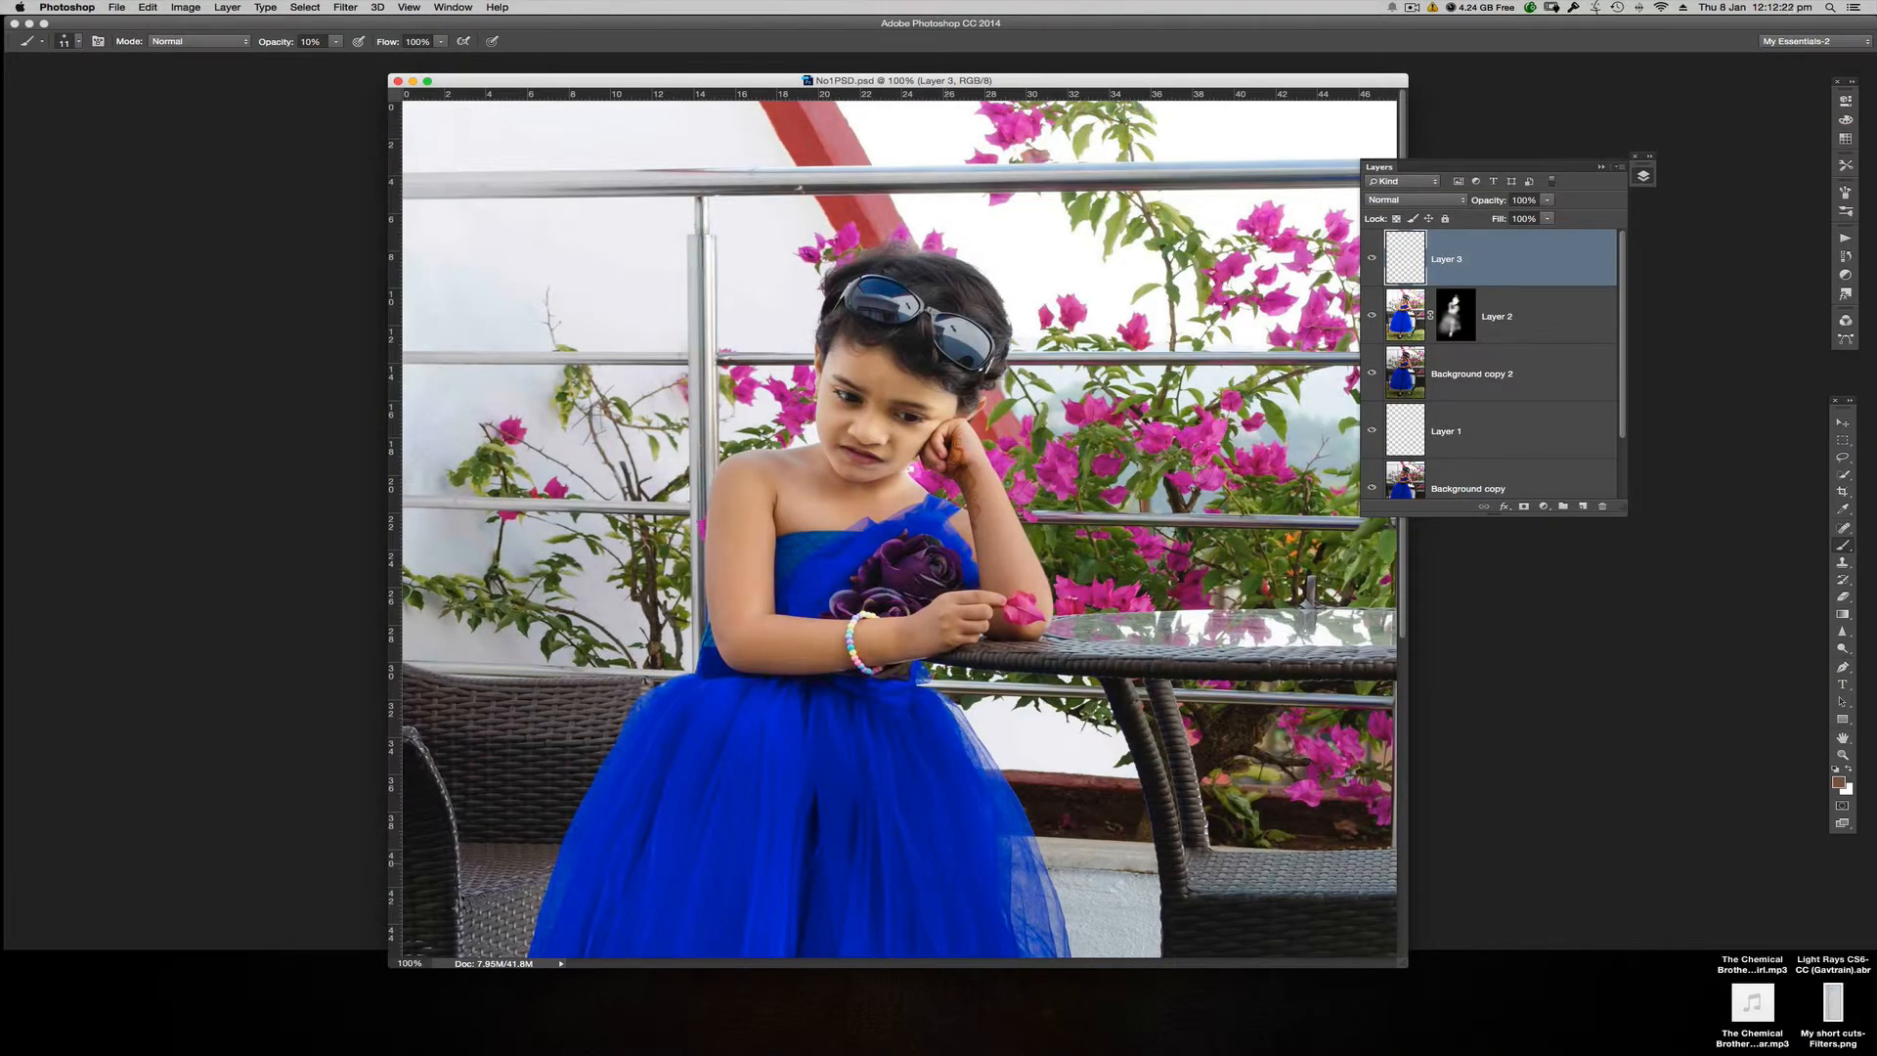
Step: Flatten the image and save it to the Desktop as No1.png with None / Fast compression
{"action": "left_click", "coordinate": [1620, 167]}
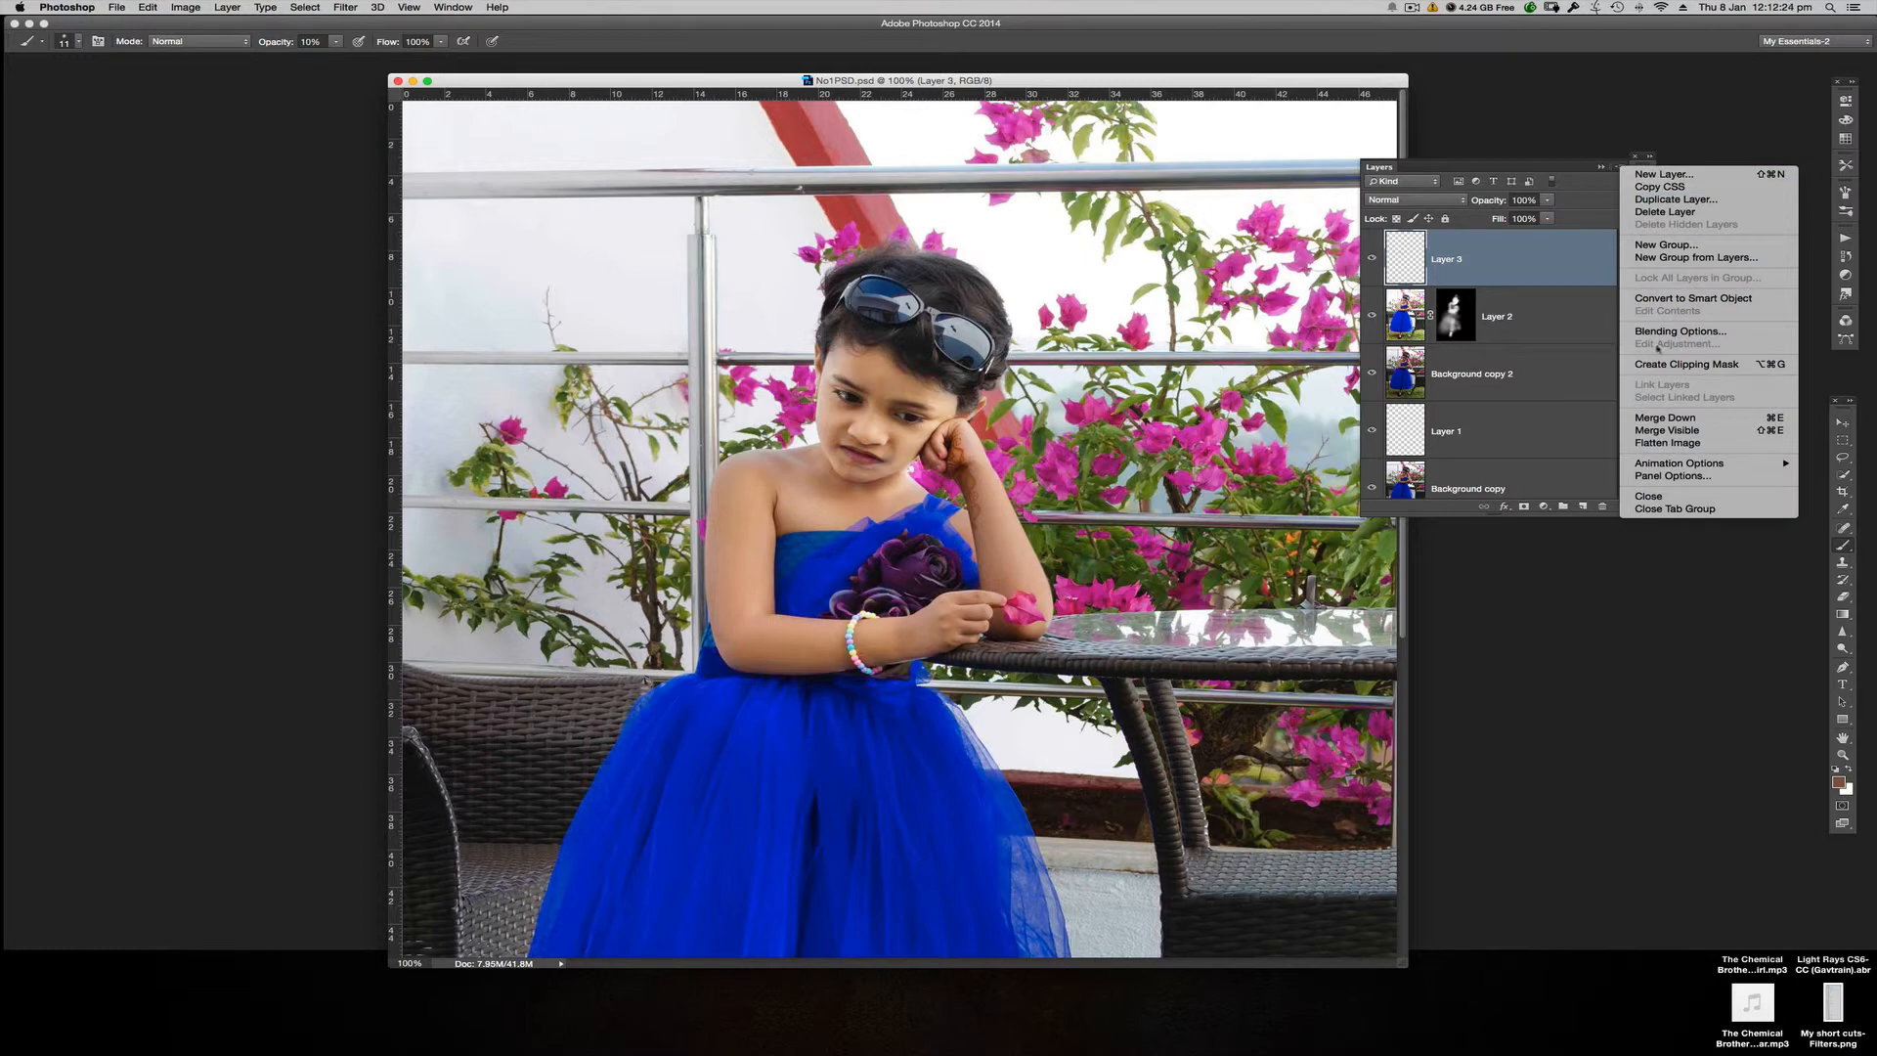
{"action": "left_click", "coordinate": [1646, 445]}
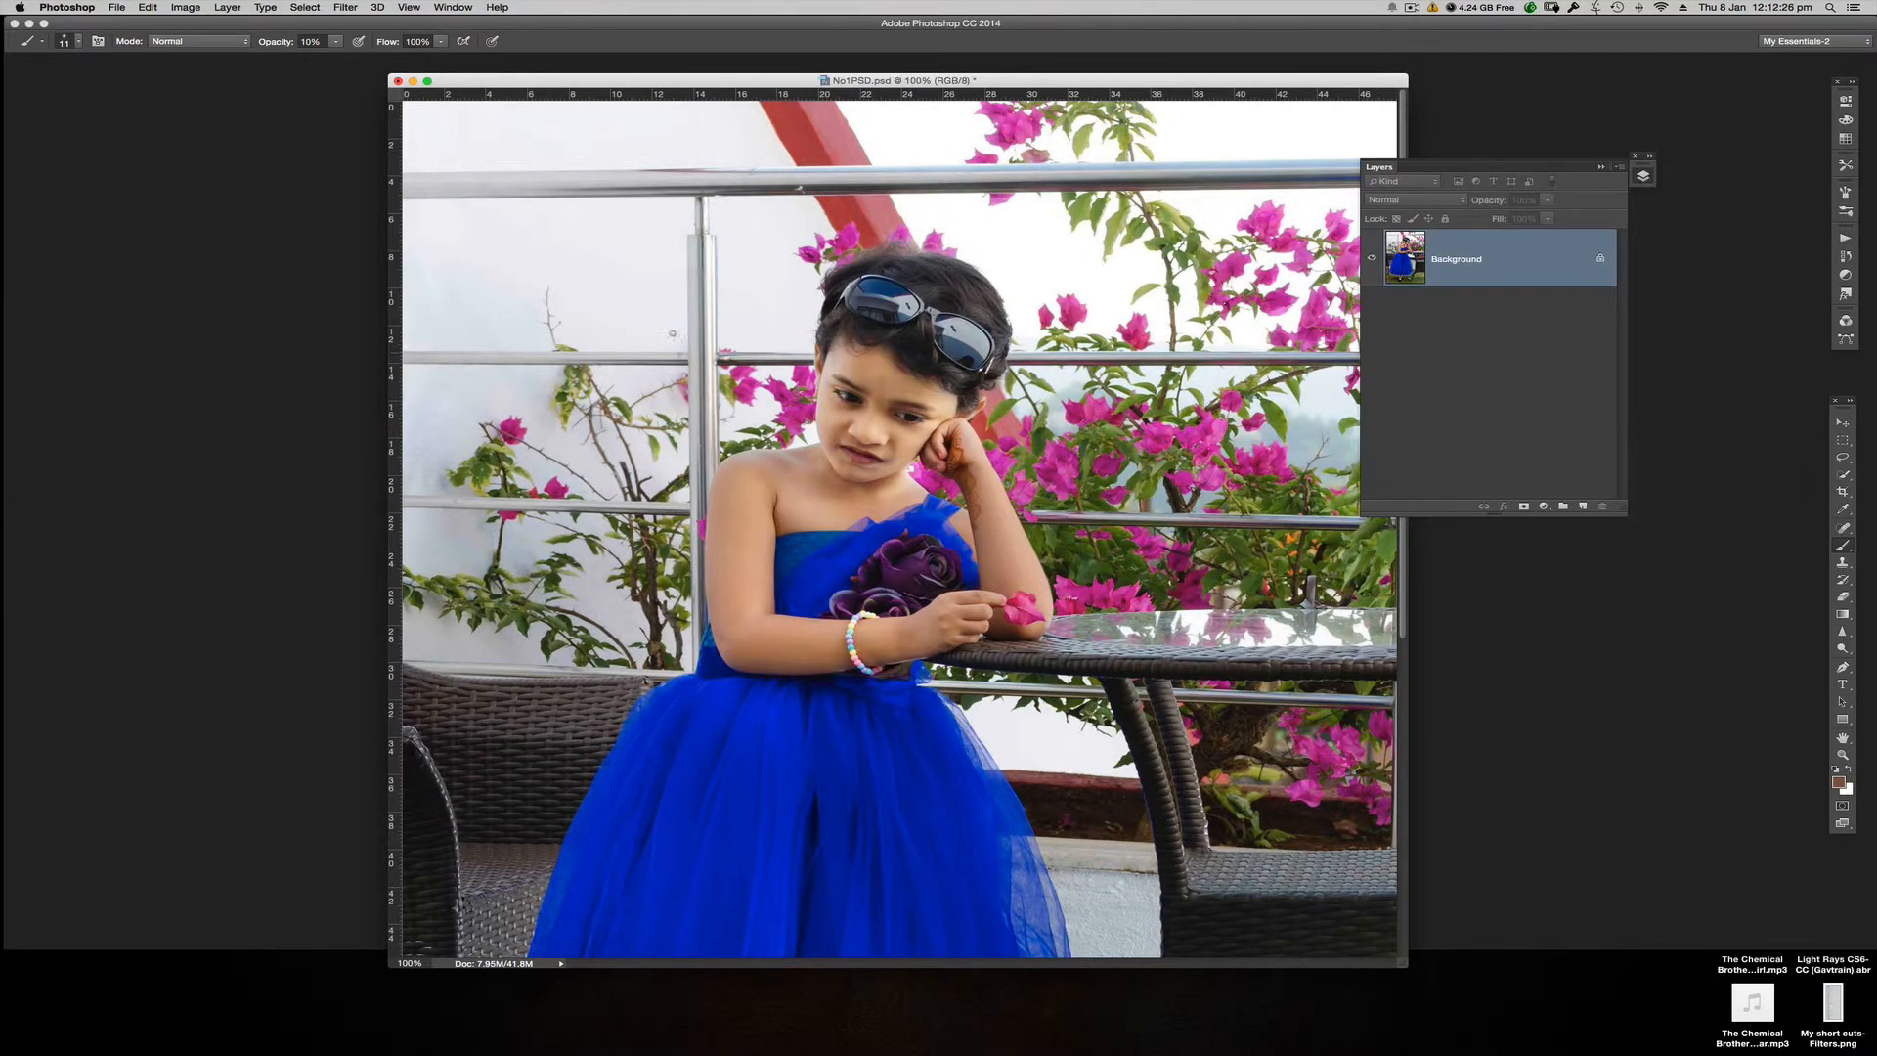
{"action": "left_click", "coordinate": [118, 8]}
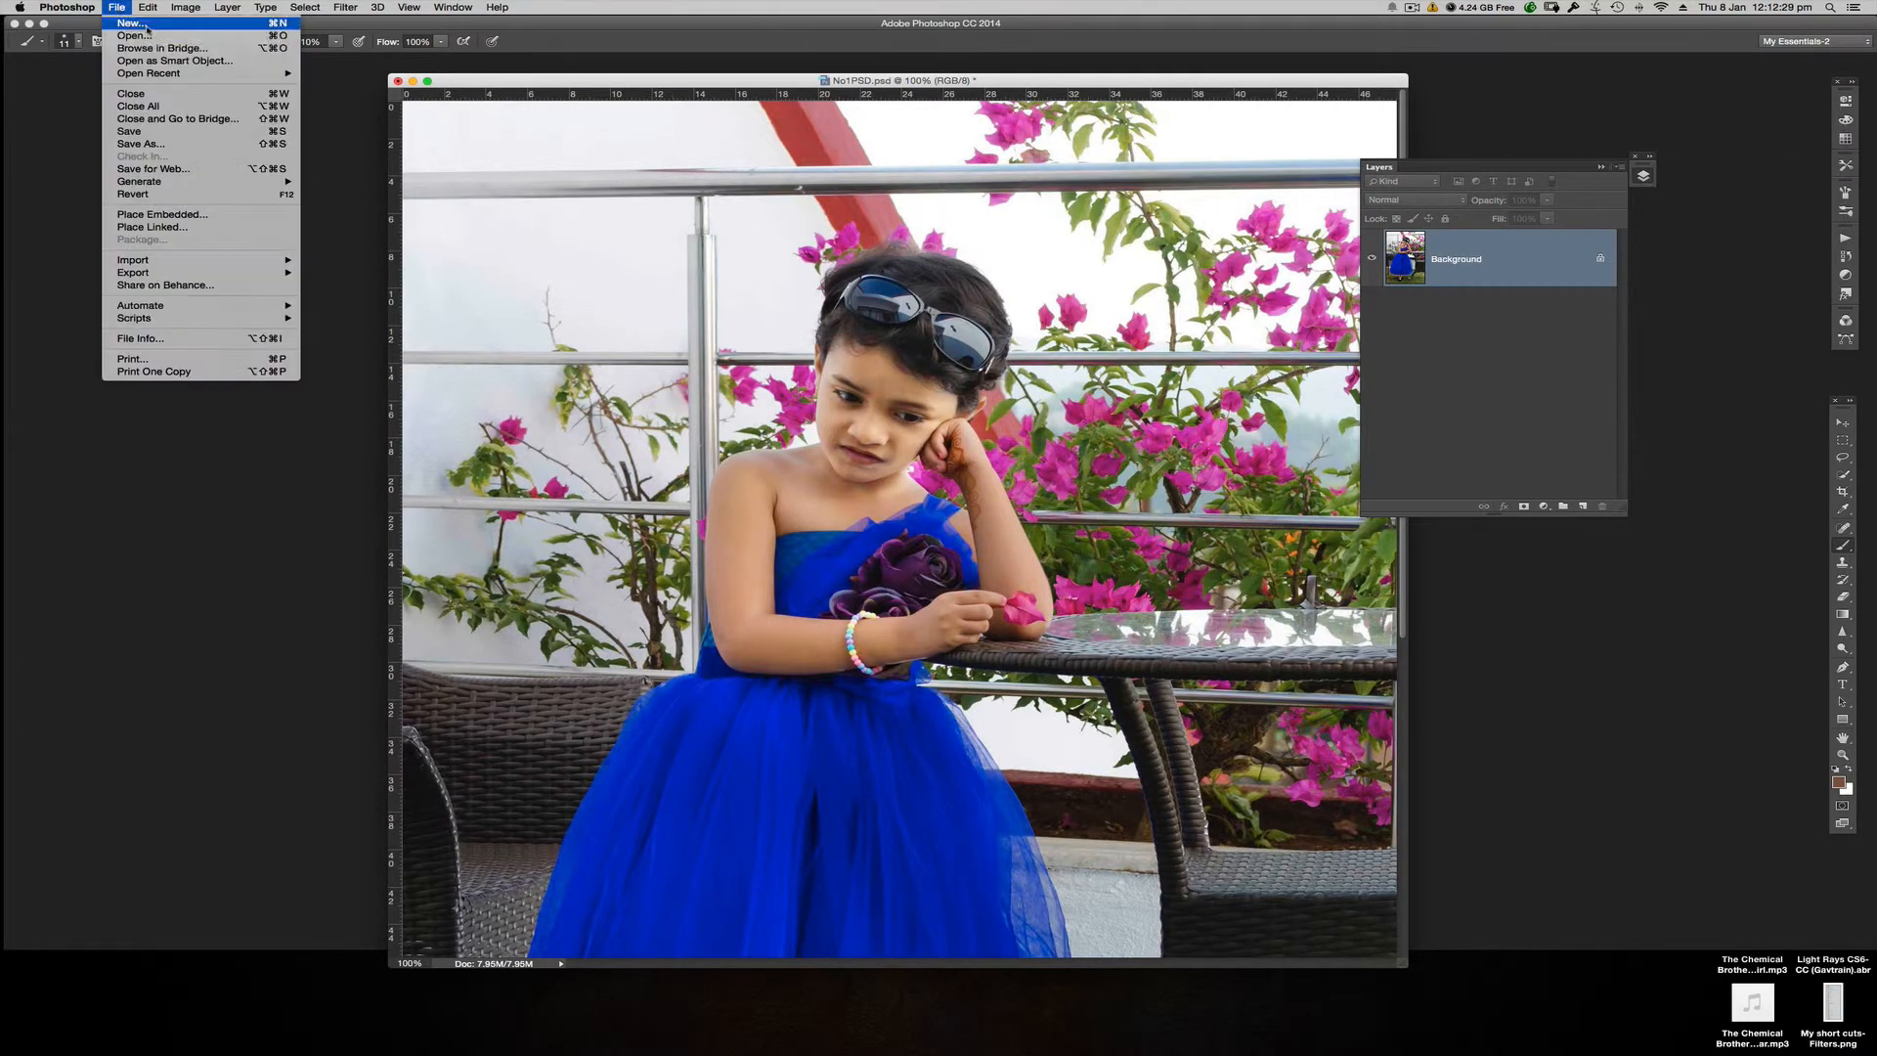
{"action": "left_click", "coordinate": [141, 143]}
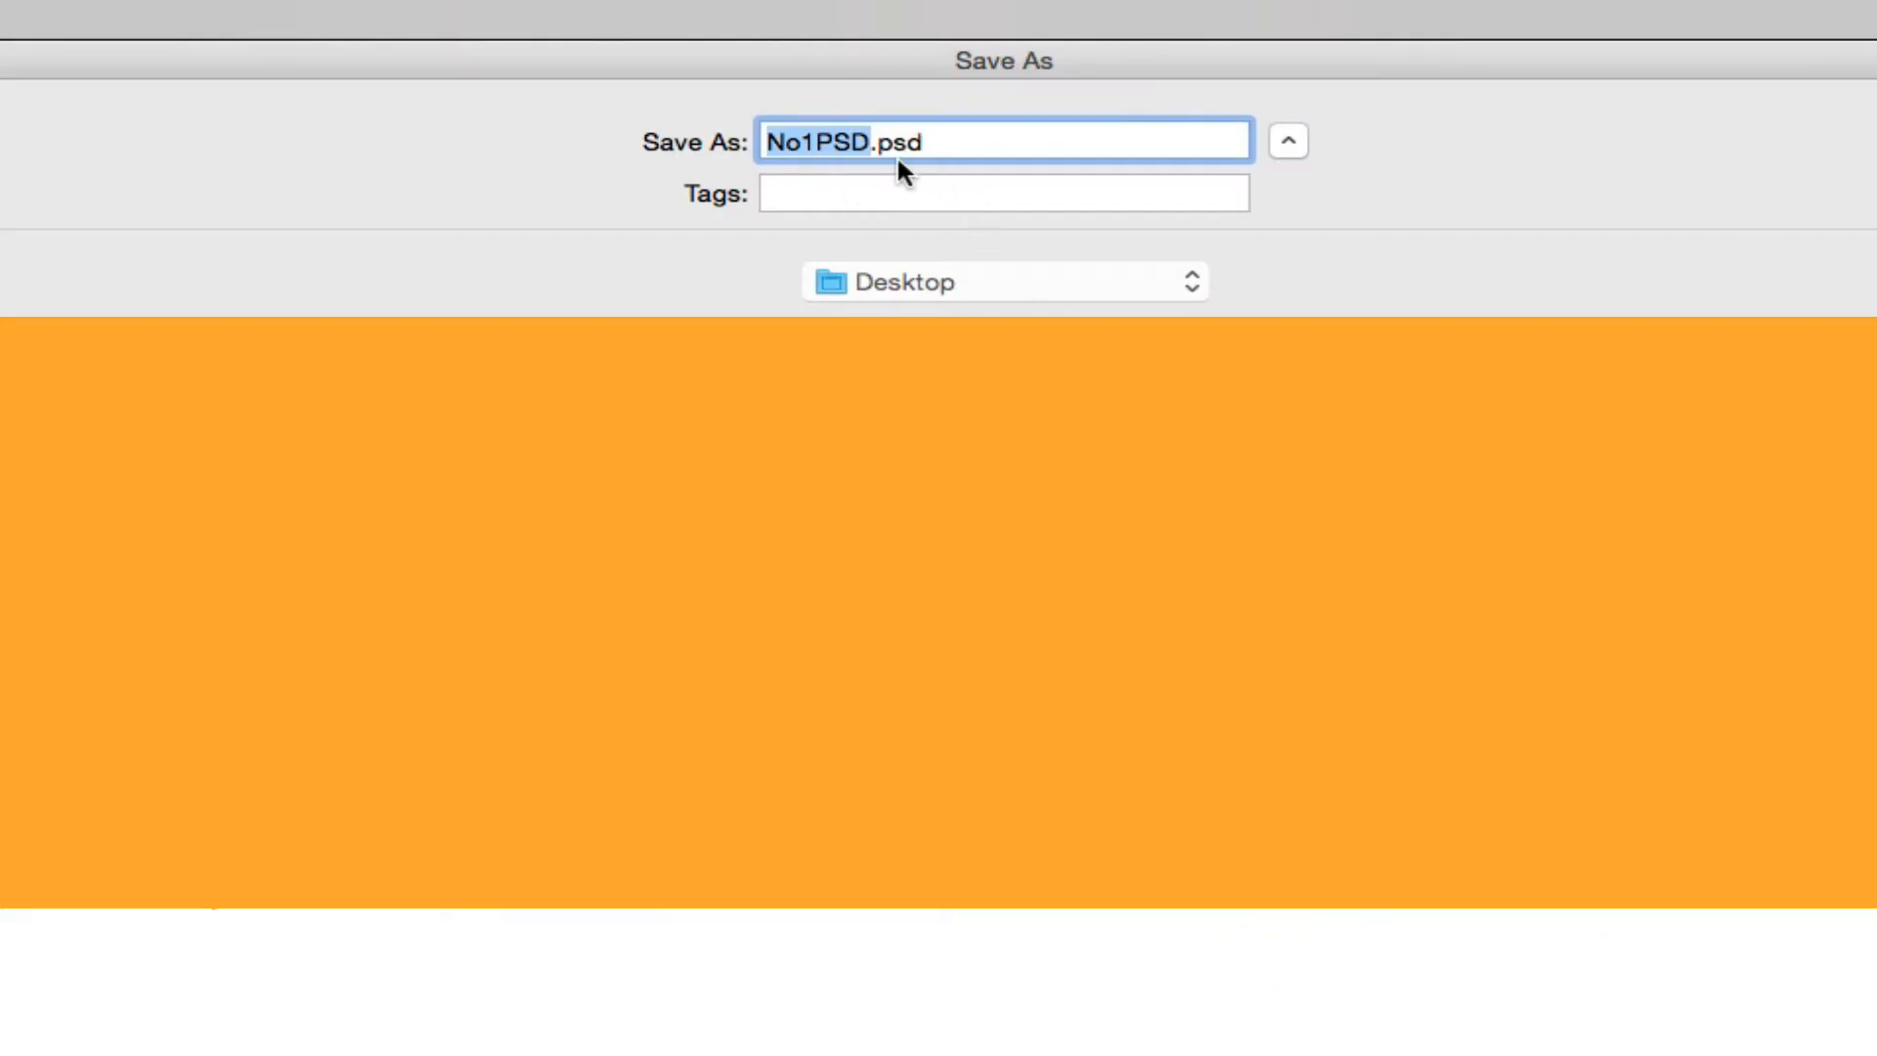
{"action": "key", "text": "Right"}
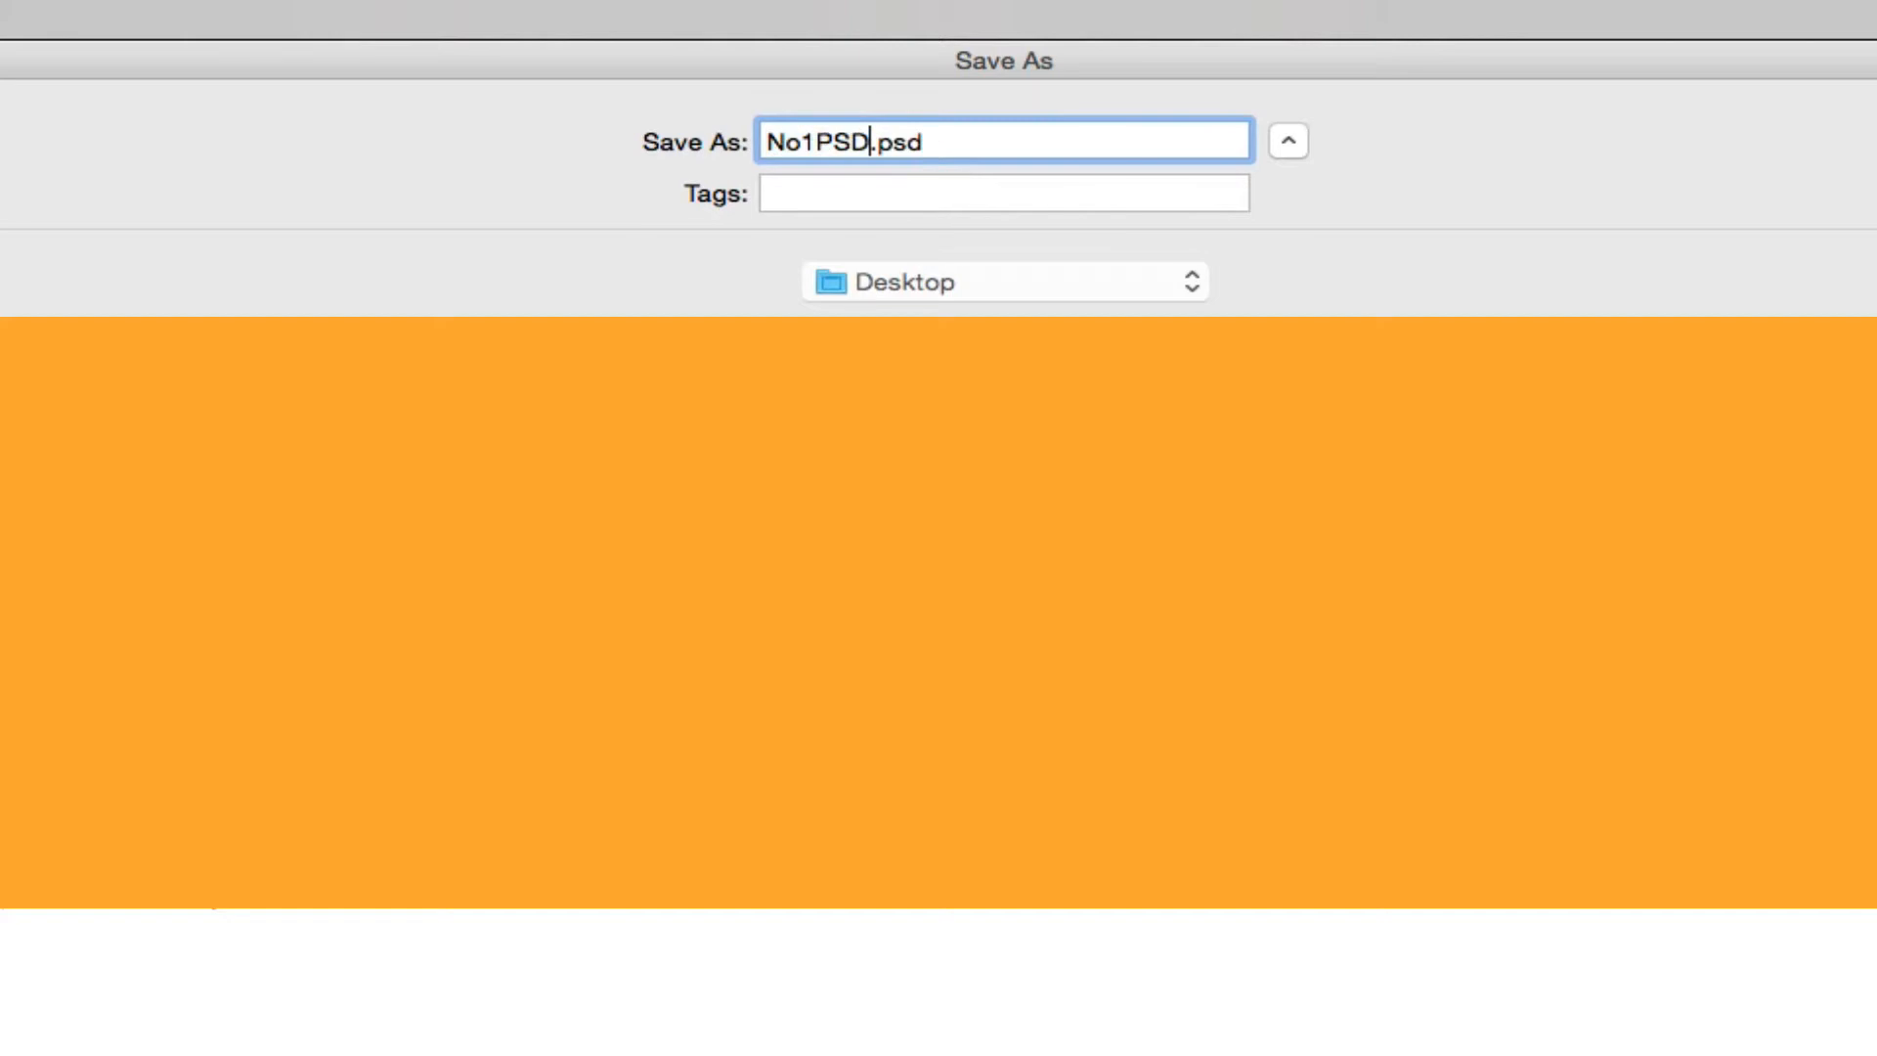
{"action": "key", "text": "BackSpace"}
{"action": "key", "text": "BackSpace"}
{"action": "key", "text": "BackSpace"}
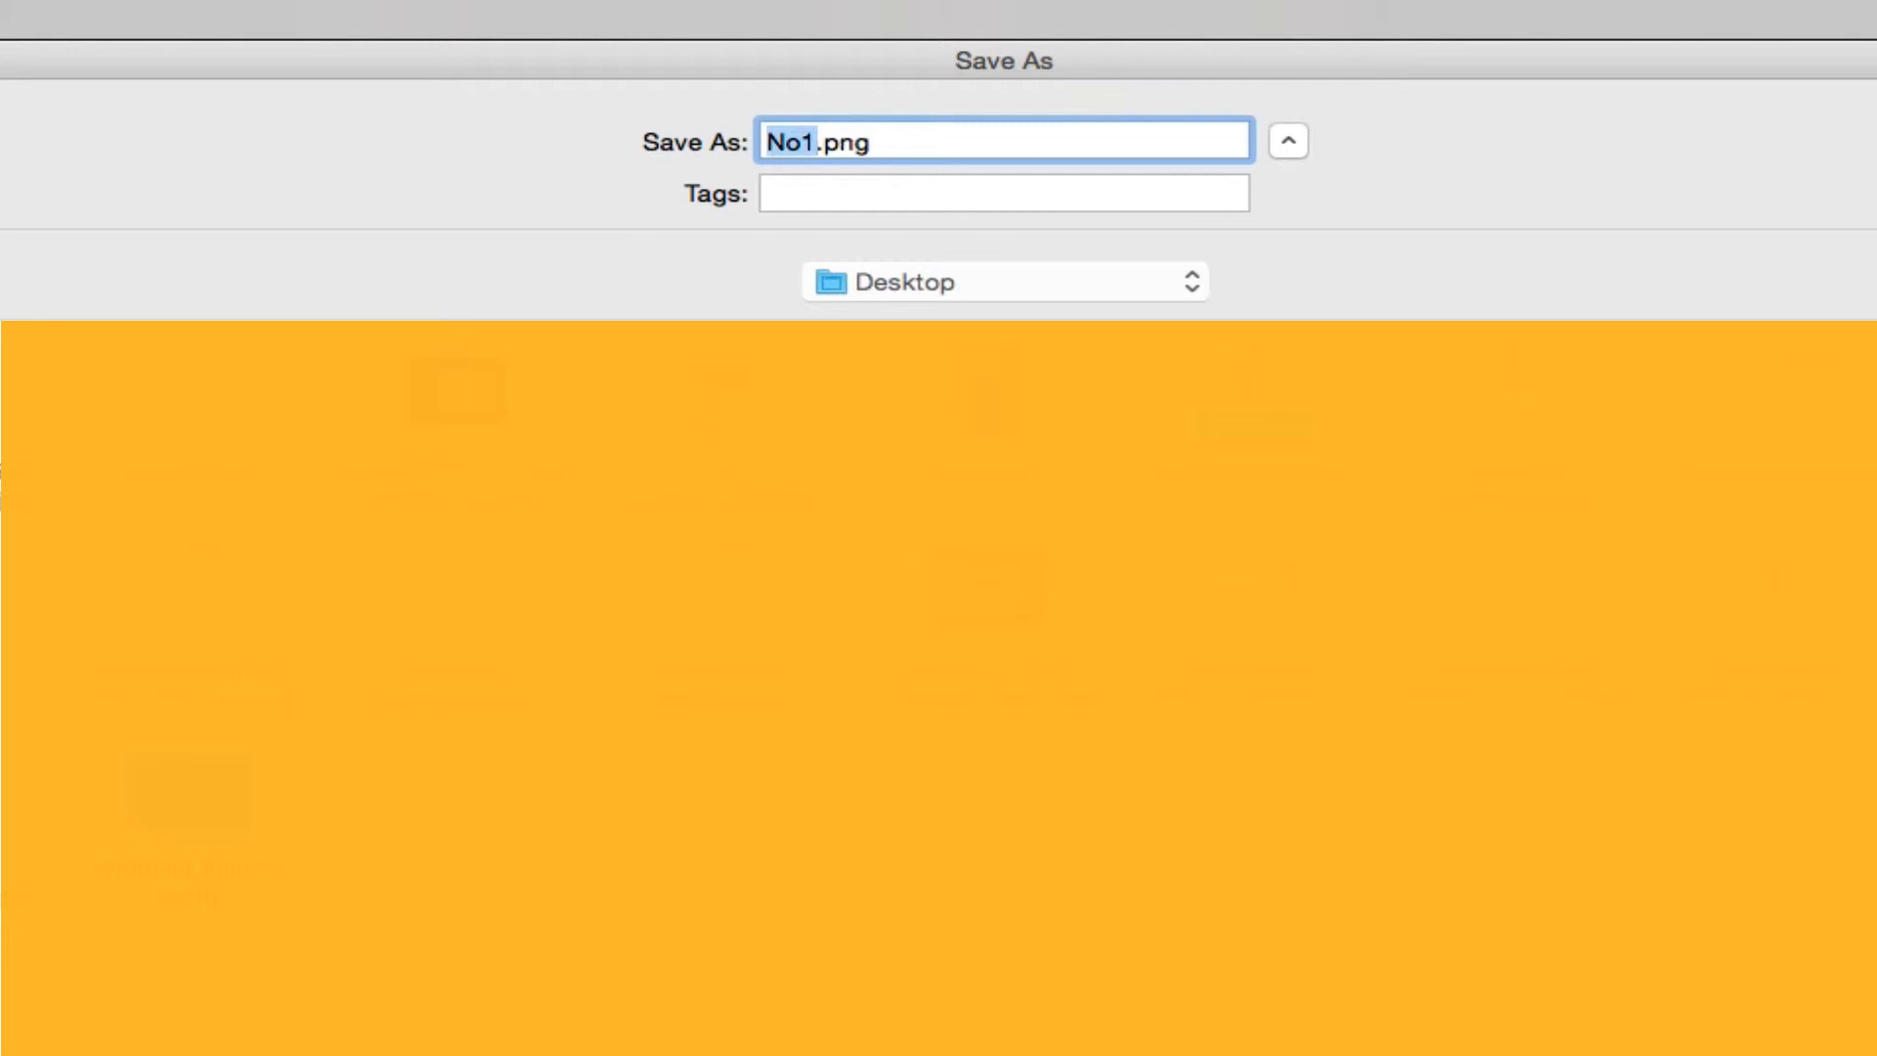
{"action": "key", "text": "Return"}
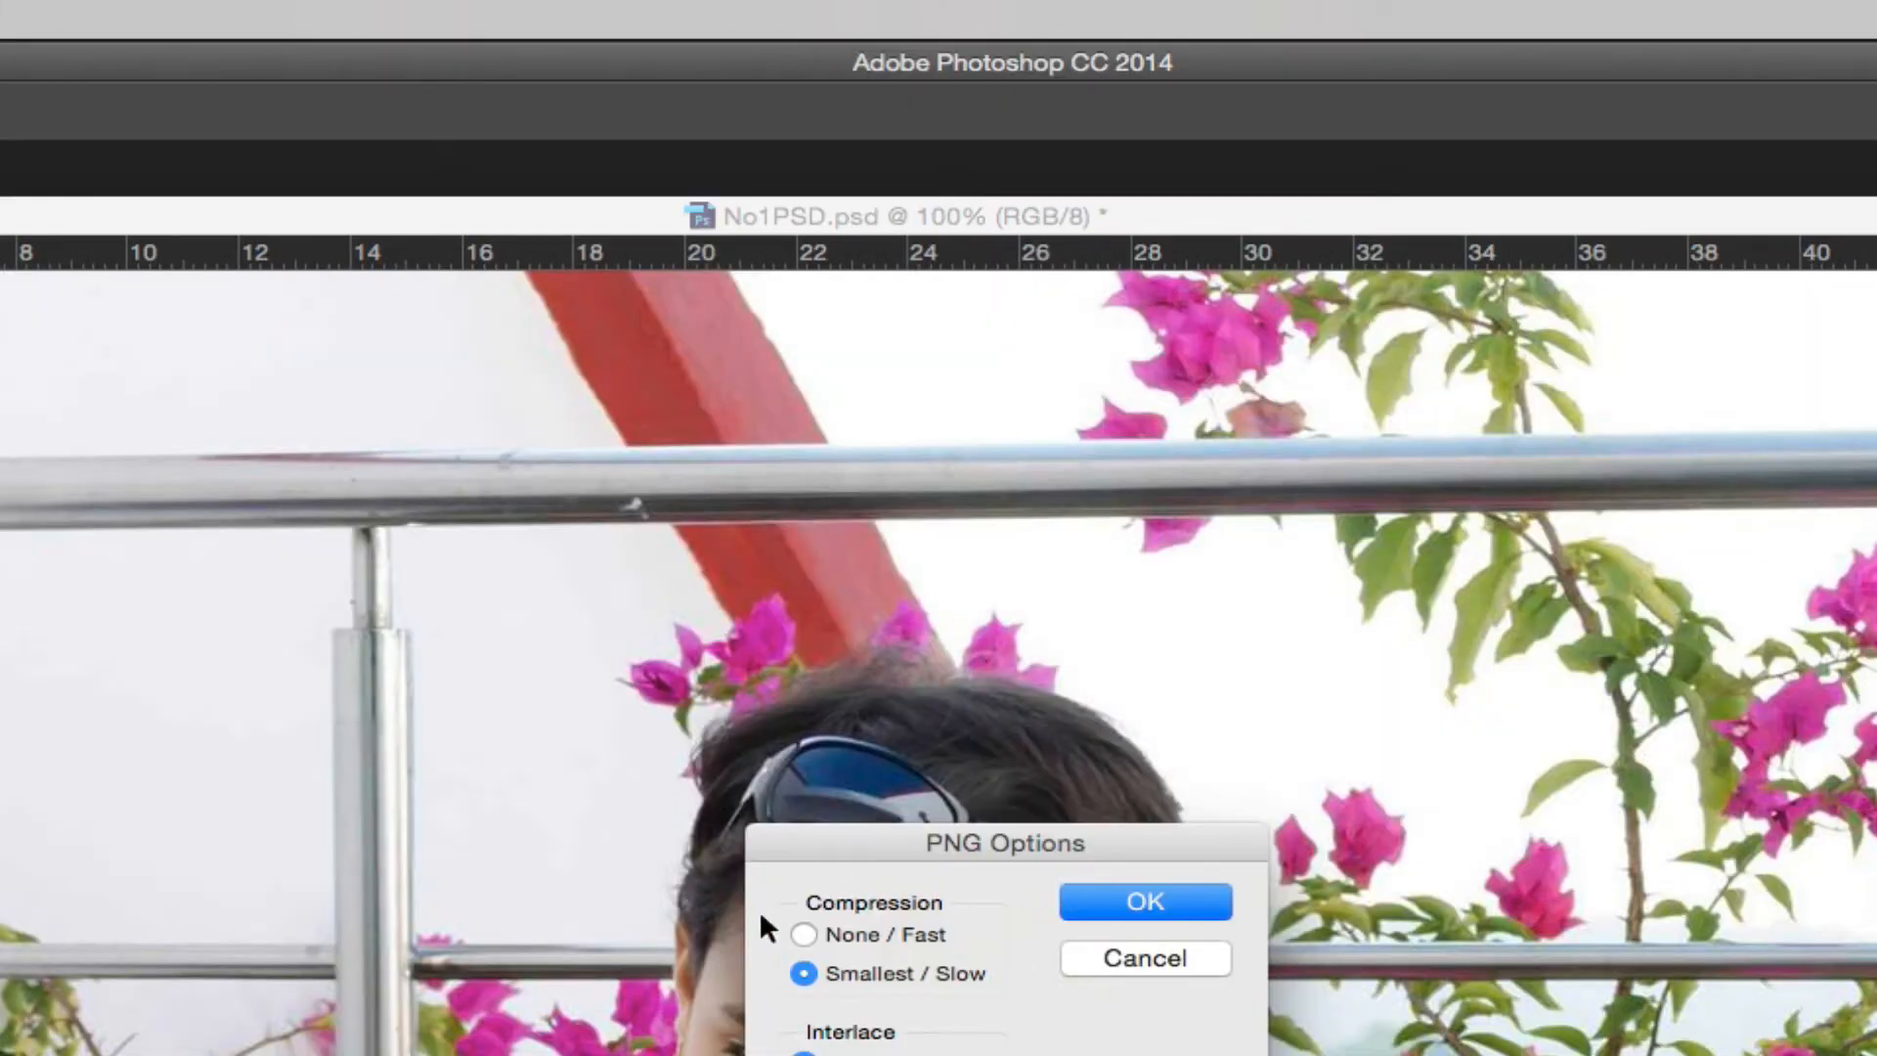
{"action": "left_click", "coordinate": [804, 936]}
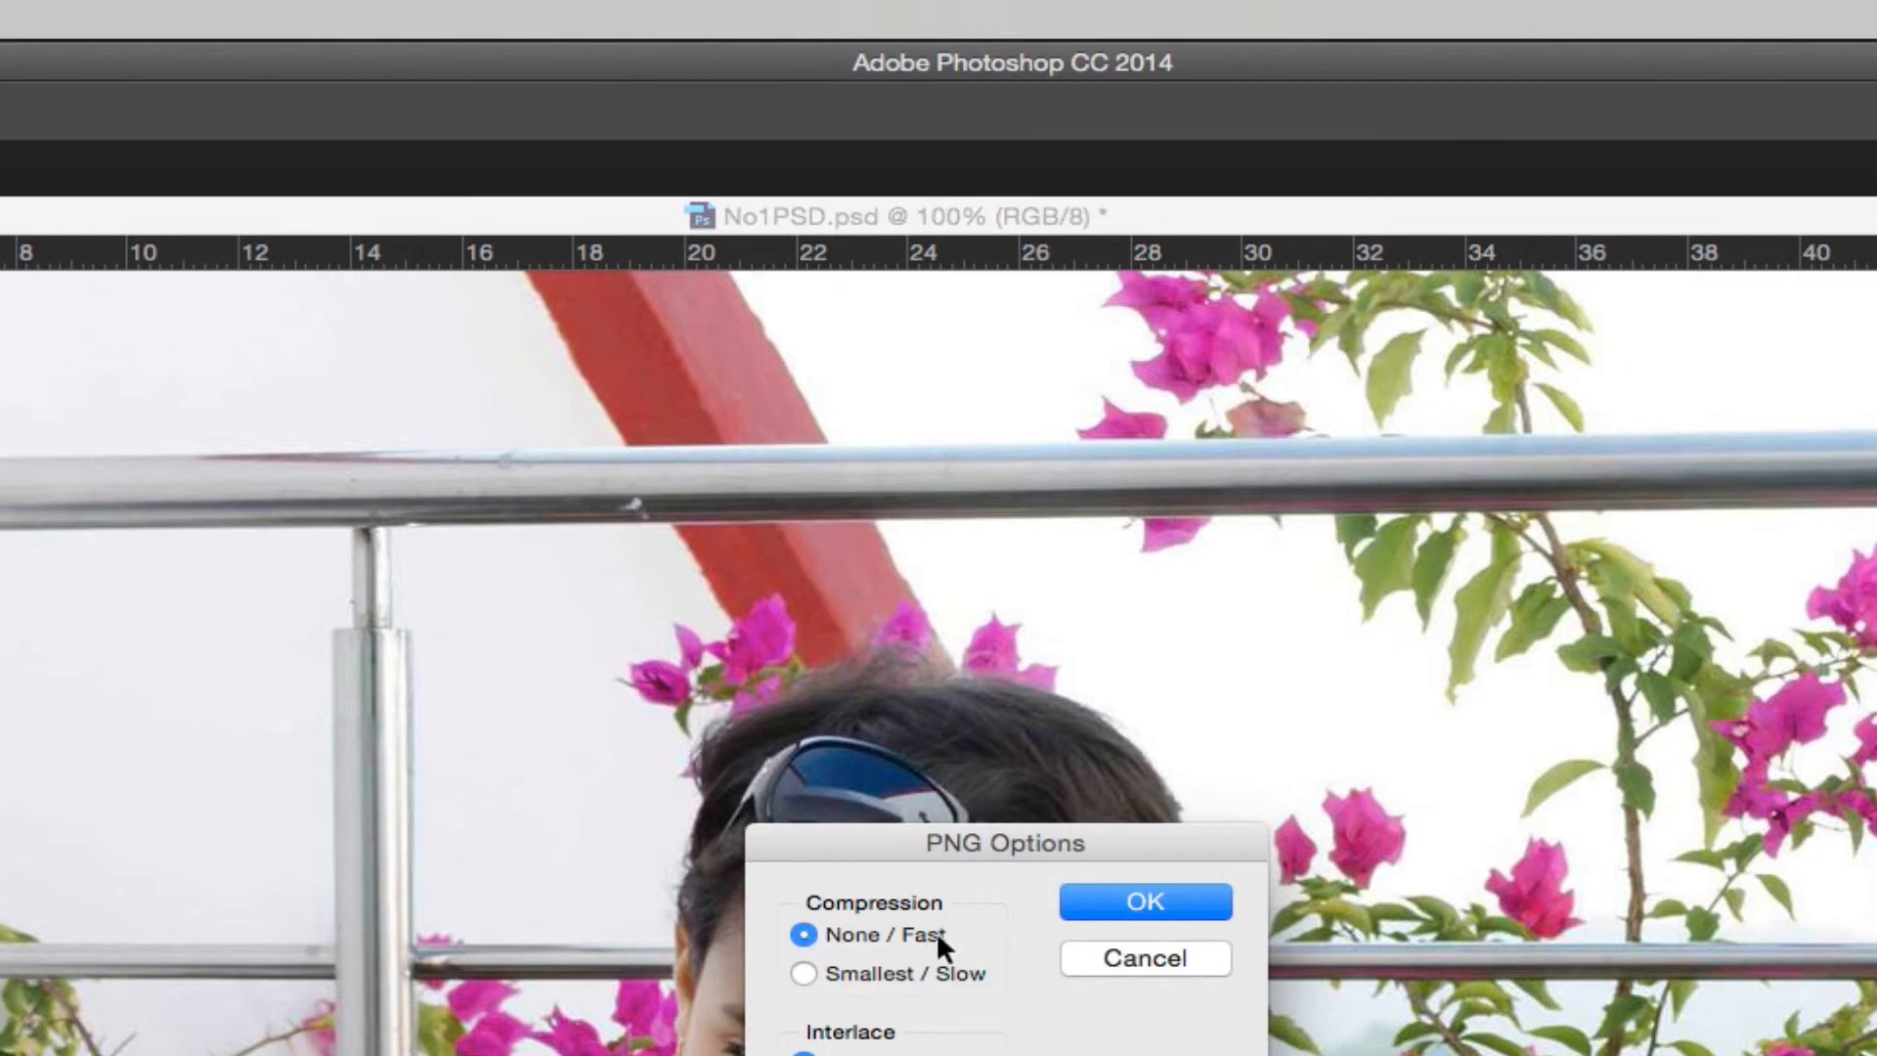
{"action": "left_click", "coordinate": [1150, 898]}
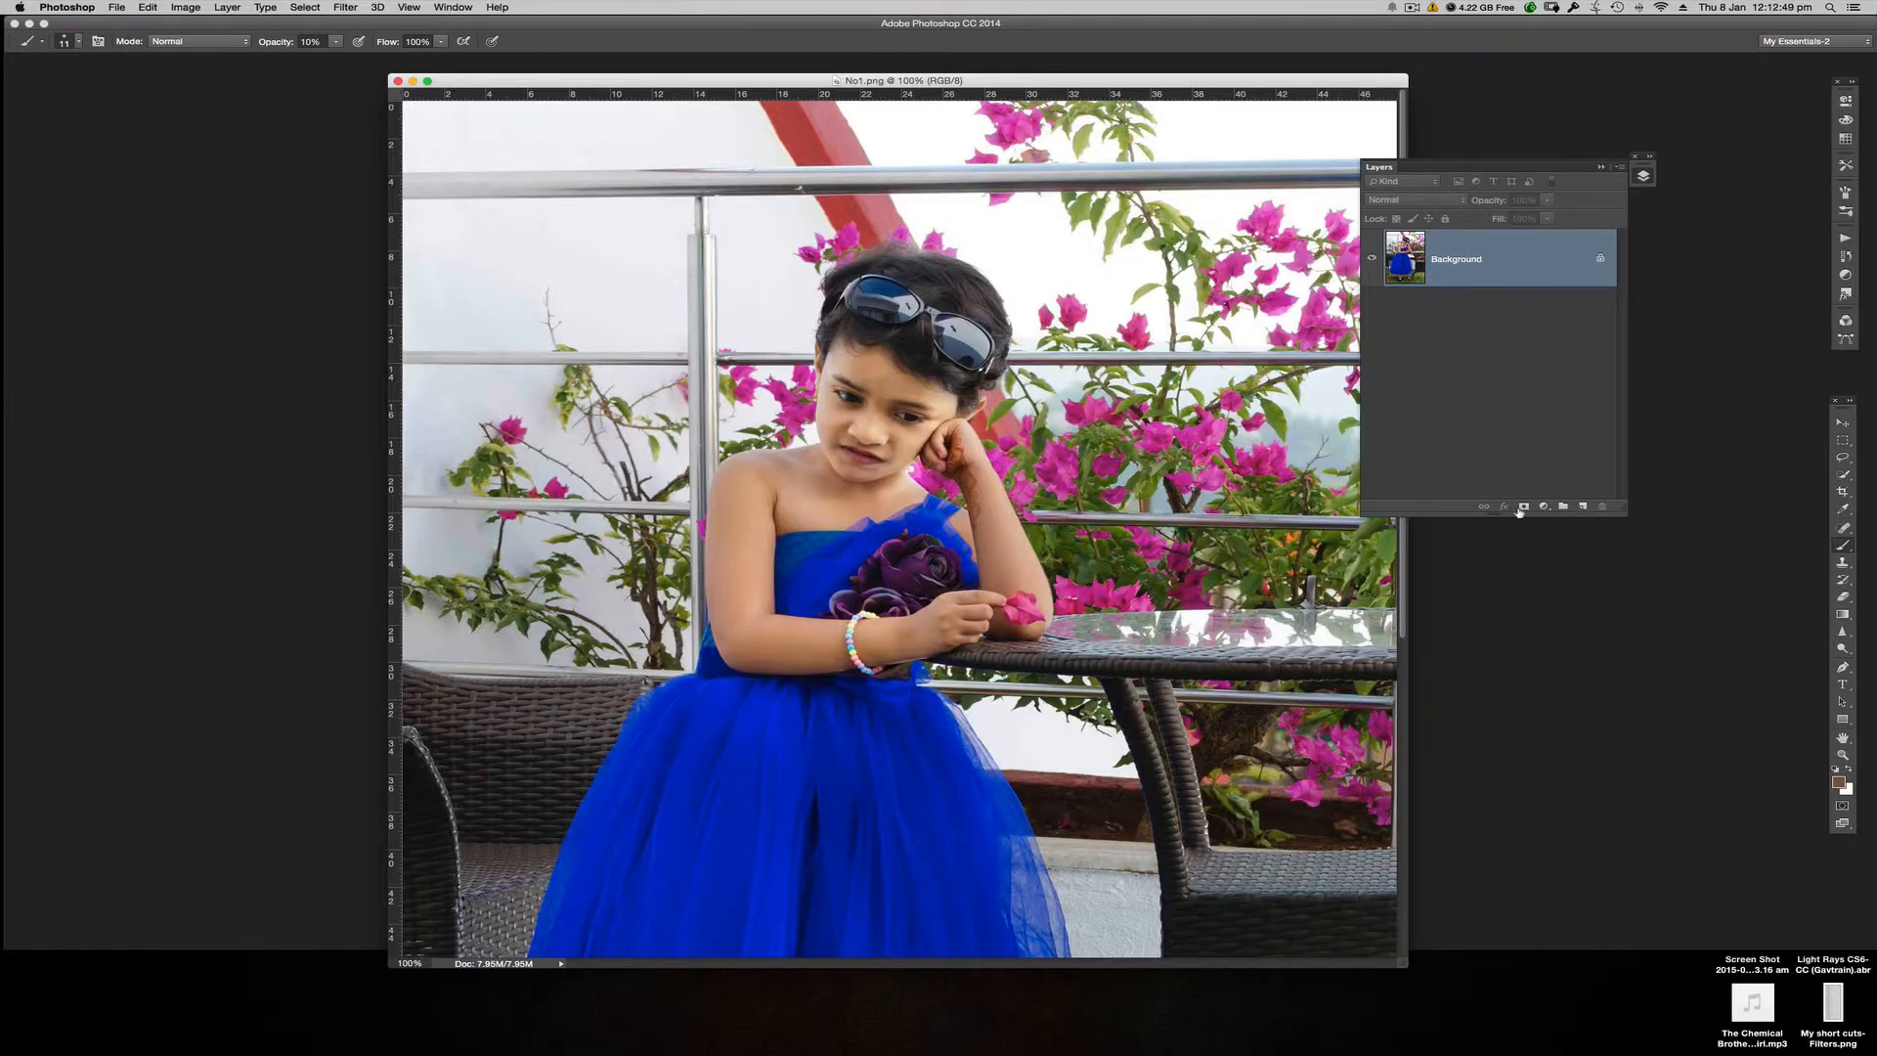
Step: Switch to the Move tool
{"action": "key", "text": "v"}
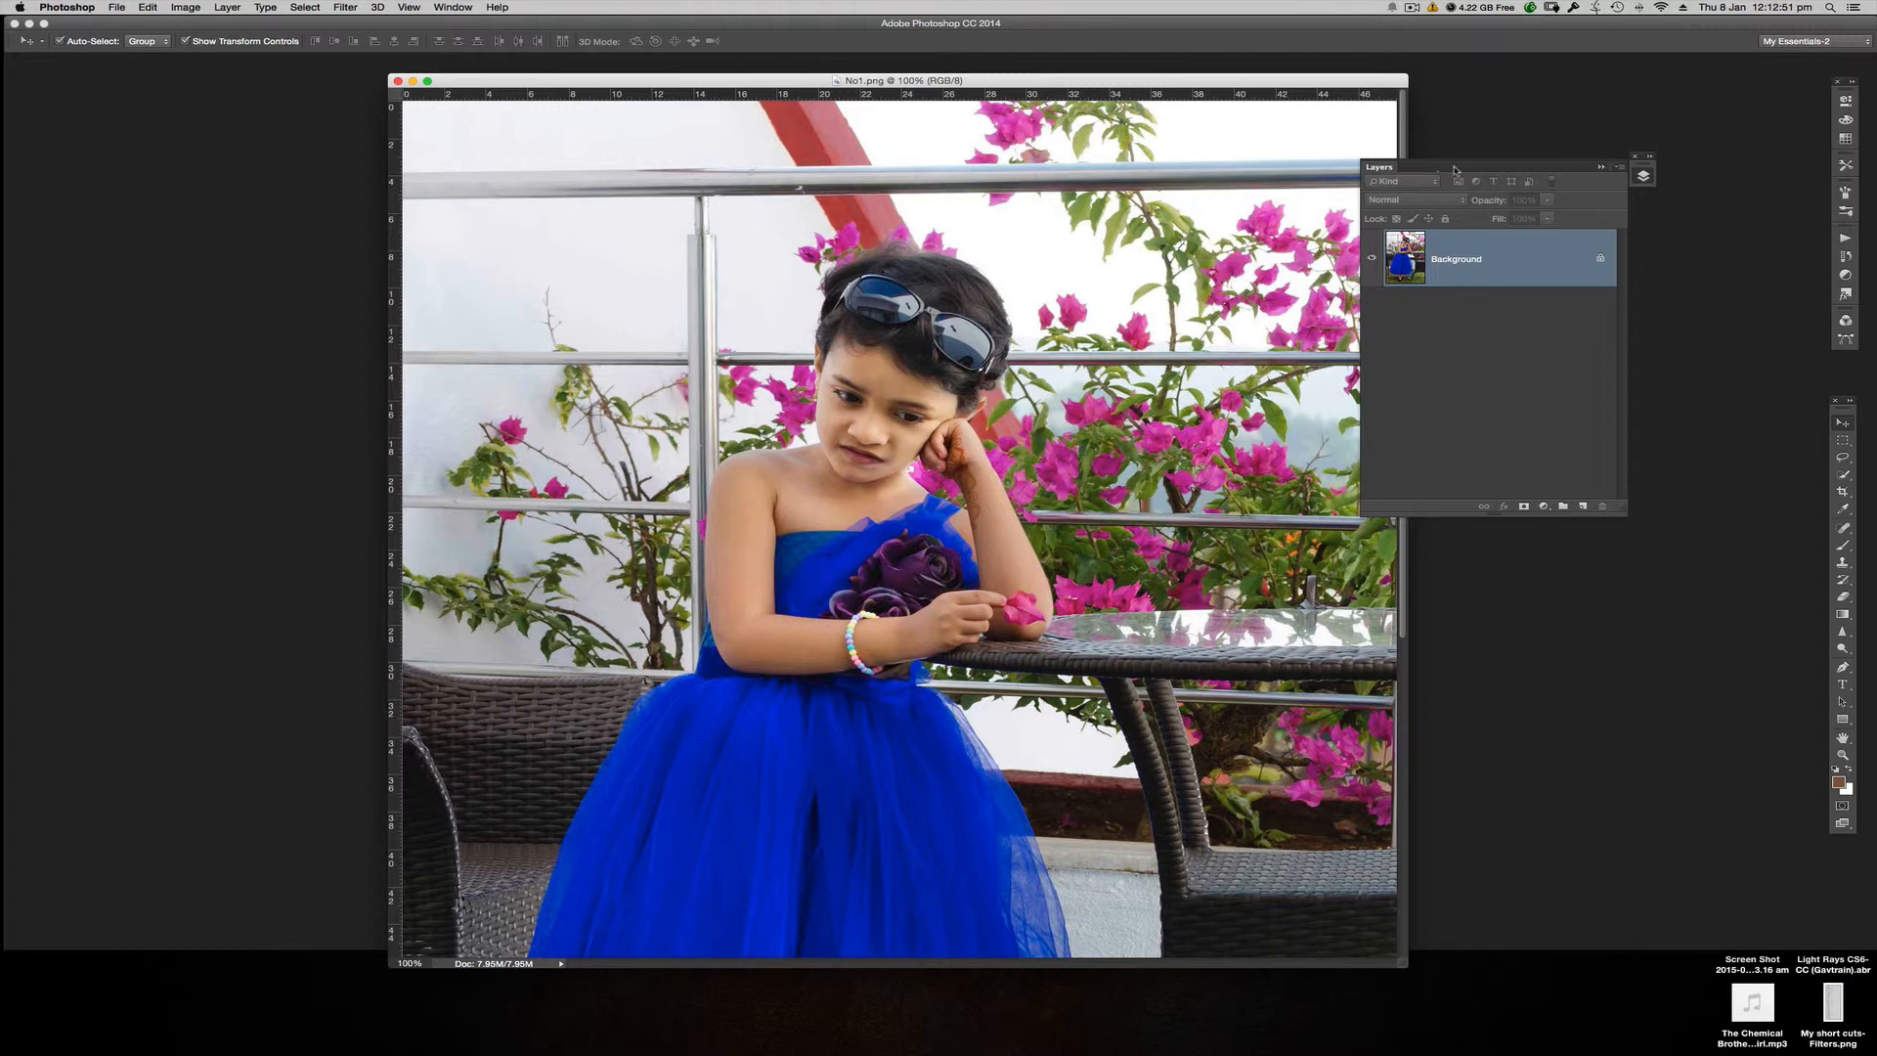